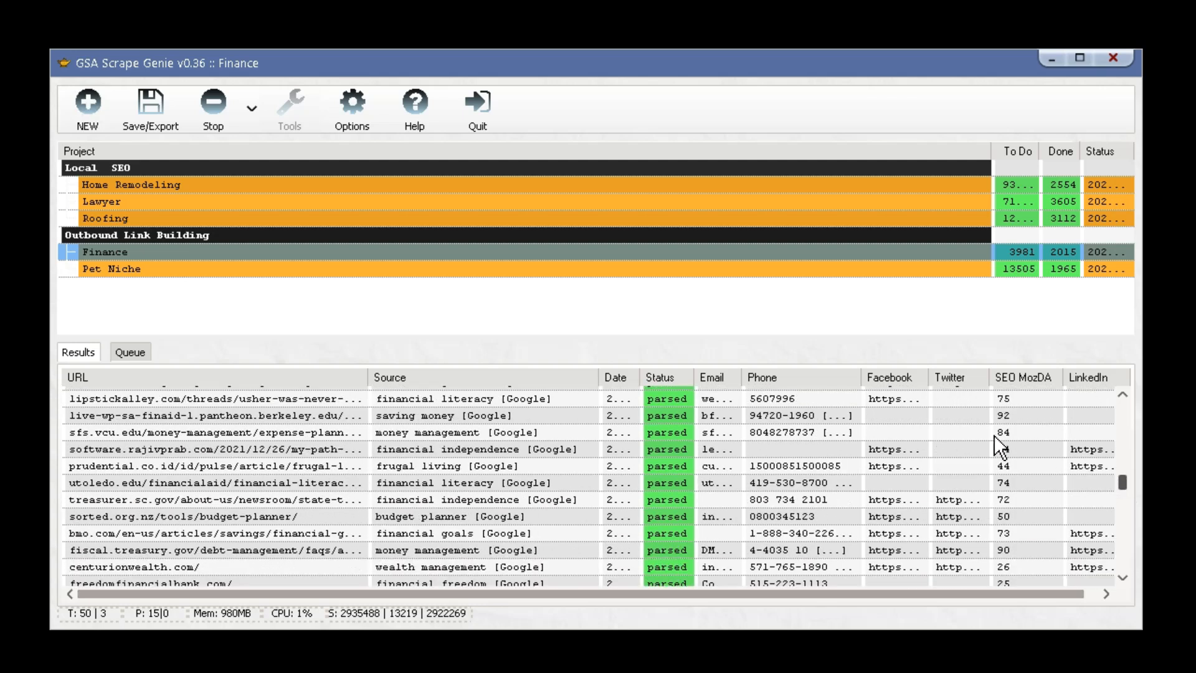
# Review the Roofing, Lawyer, Home Remodeling and Pet Niche project results in turn, scrolling each table.
pyautogui.click(527, 218)
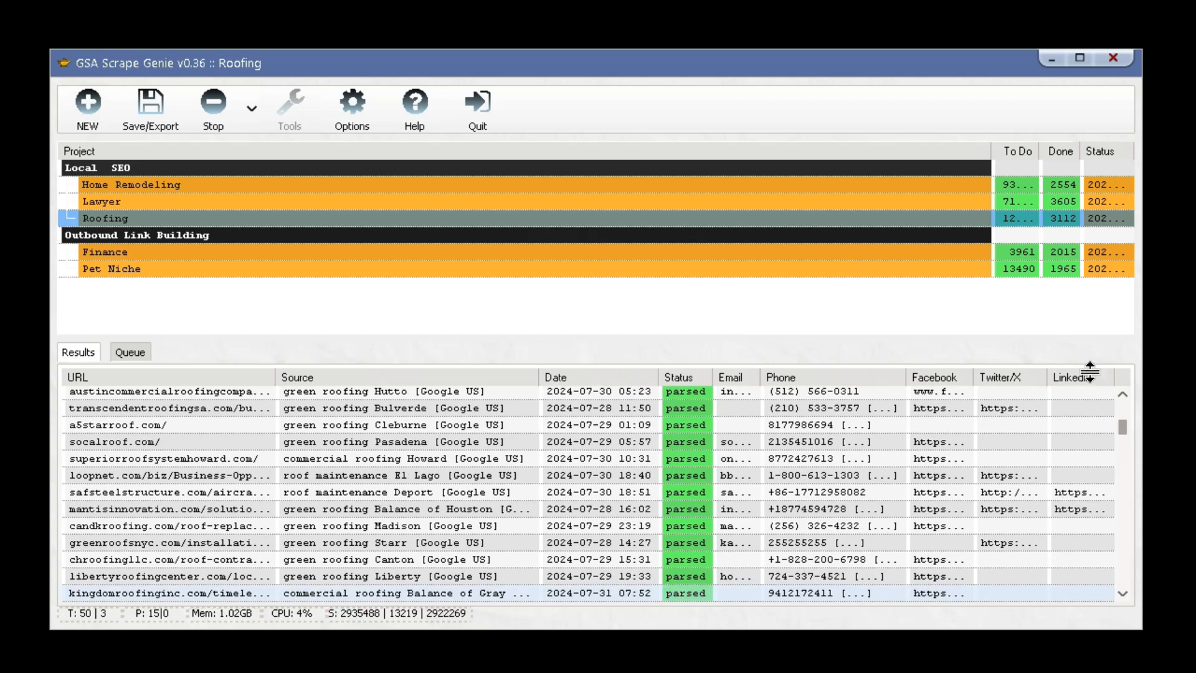
pyautogui.moveTo(1123, 433); pyautogui.dragTo(1119, 449)
pyautogui.click(749, 208)
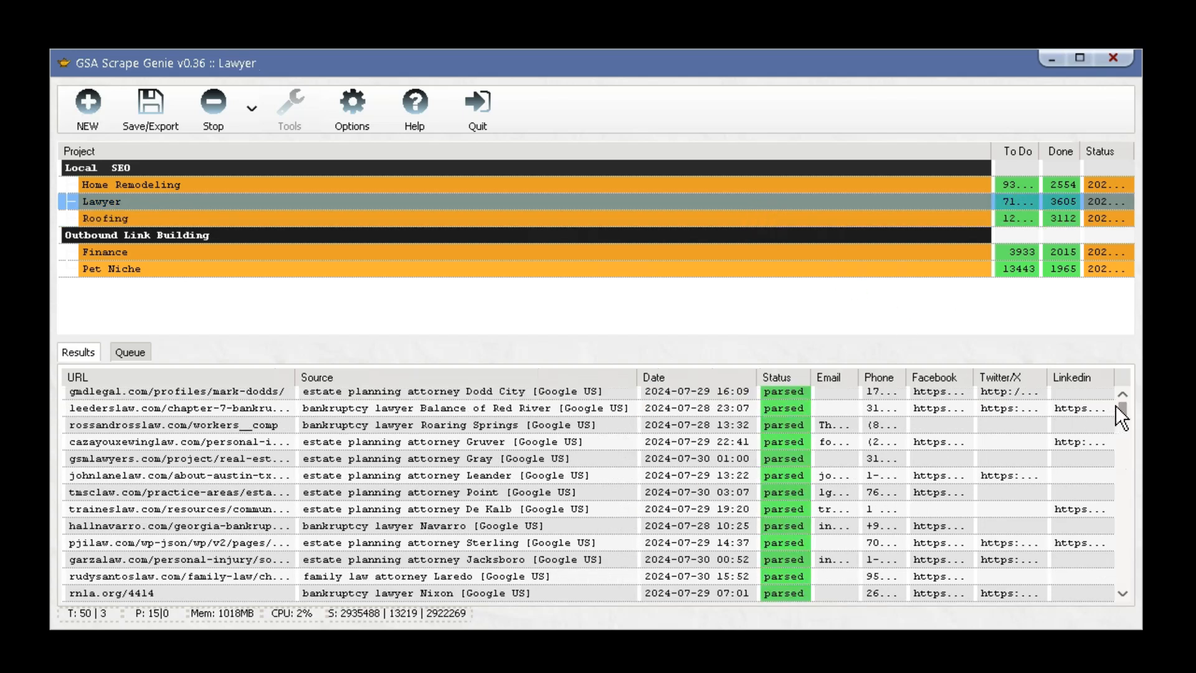
pyautogui.moveTo(1120, 406); pyautogui.dragTo(1120, 430)
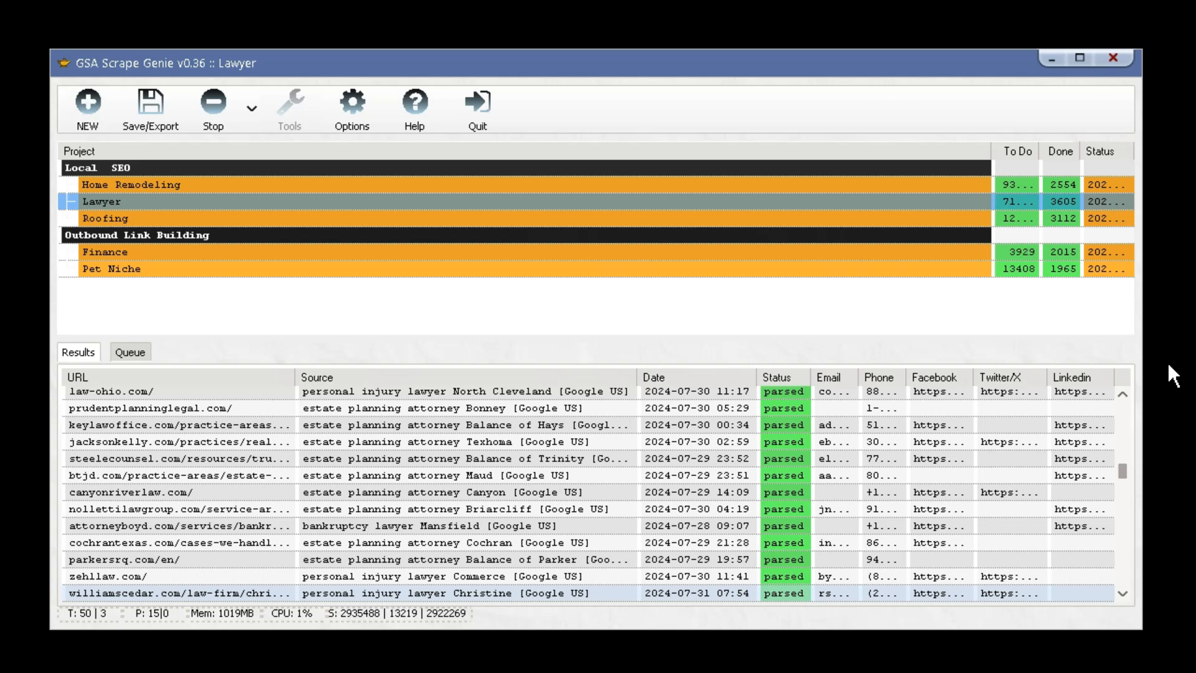
pyautogui.click(828, 185)
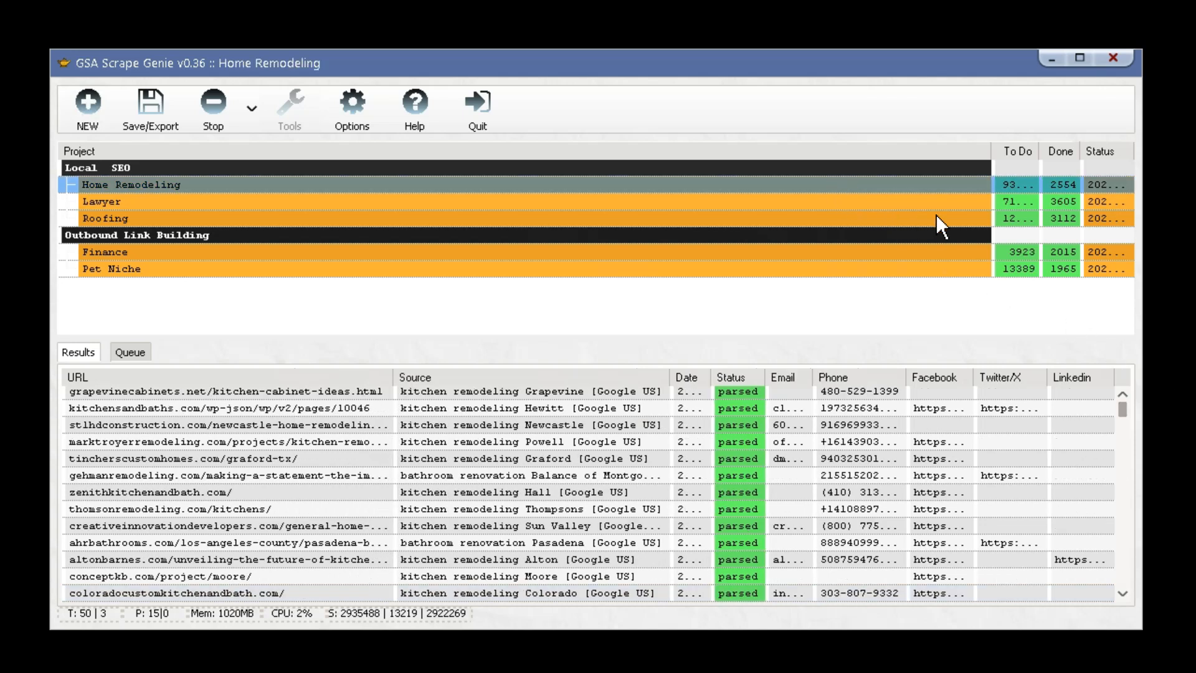
pyautogui.moveTo(1124, 411); pyautogui.dragTo(1121, 422)
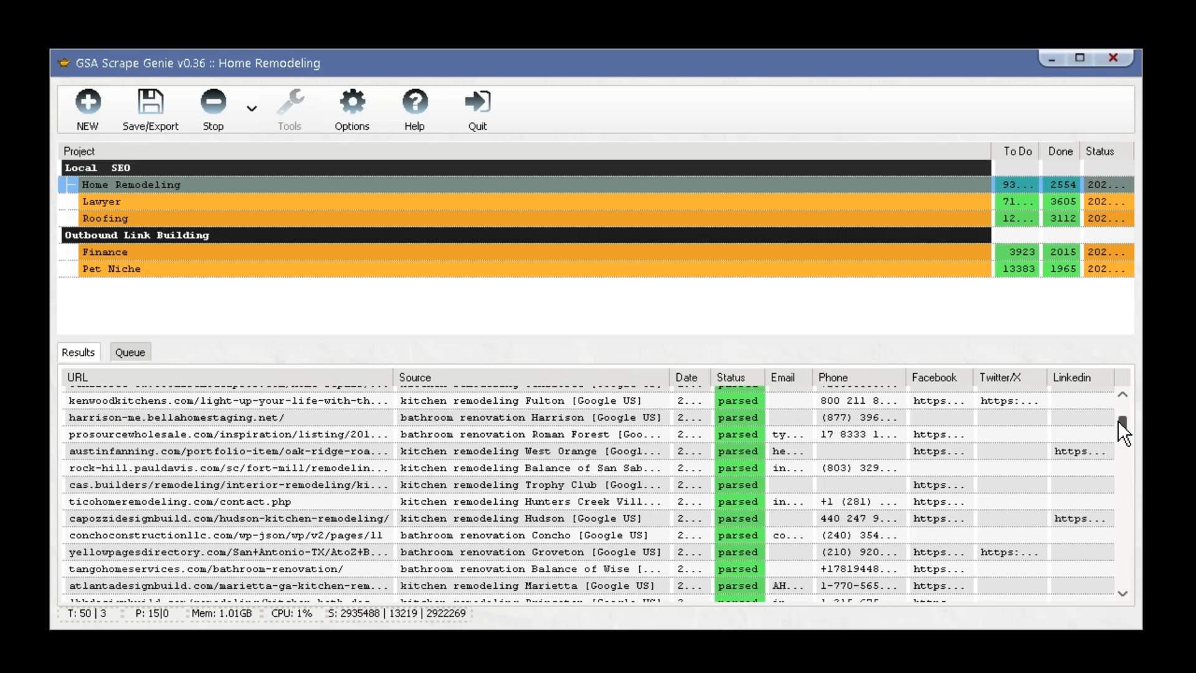
pyautogui.click(886, 262)
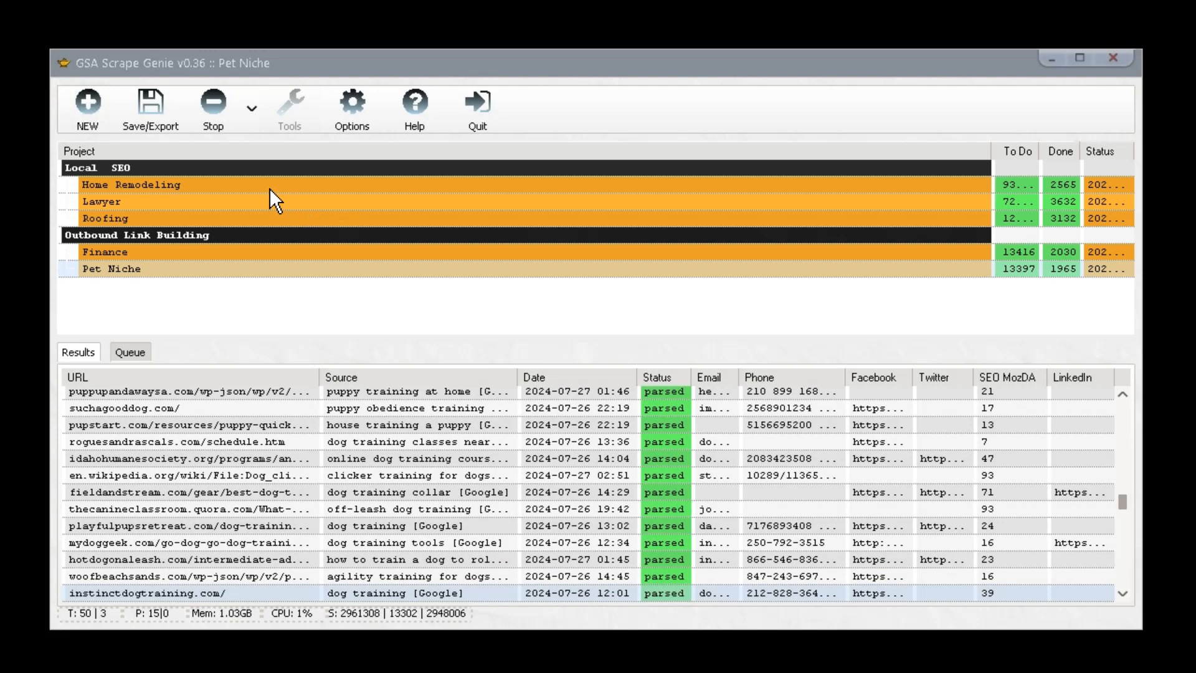
# Check the Home Remodeling and Roofing results, then inspect Finance's Source and SEO MozDA columns.
pyautogui.click(269, 188)
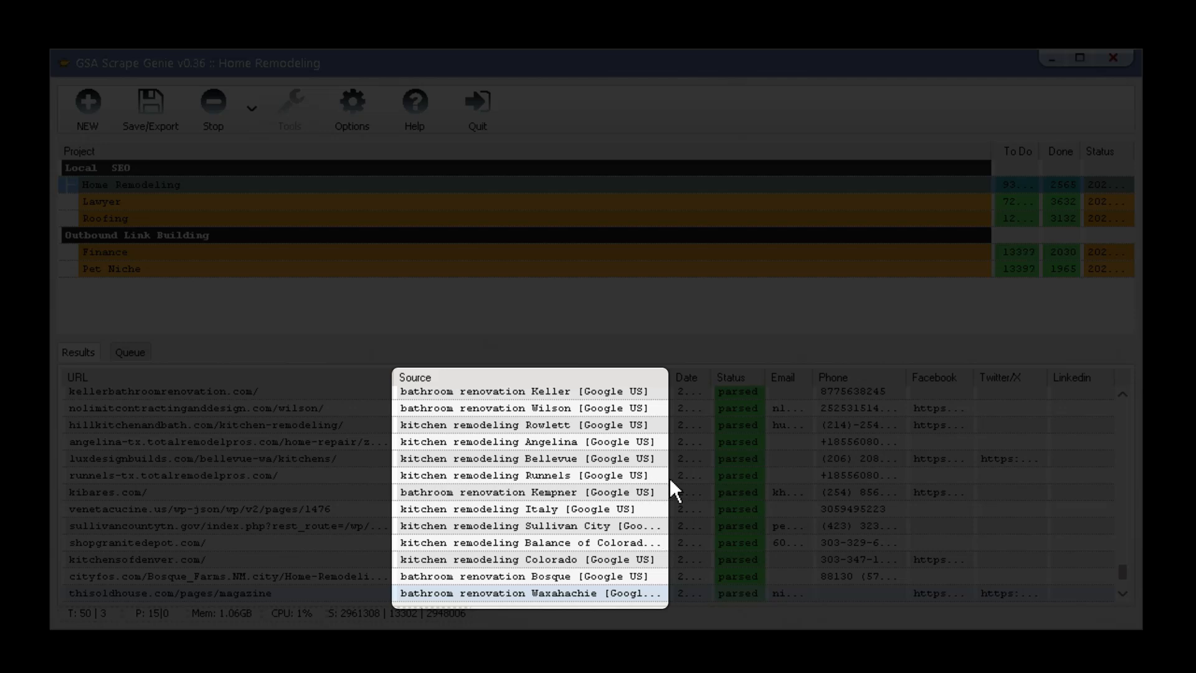
pyautogui.moveTo(1122, 566); pyautogui.dragTo(1116, 502)
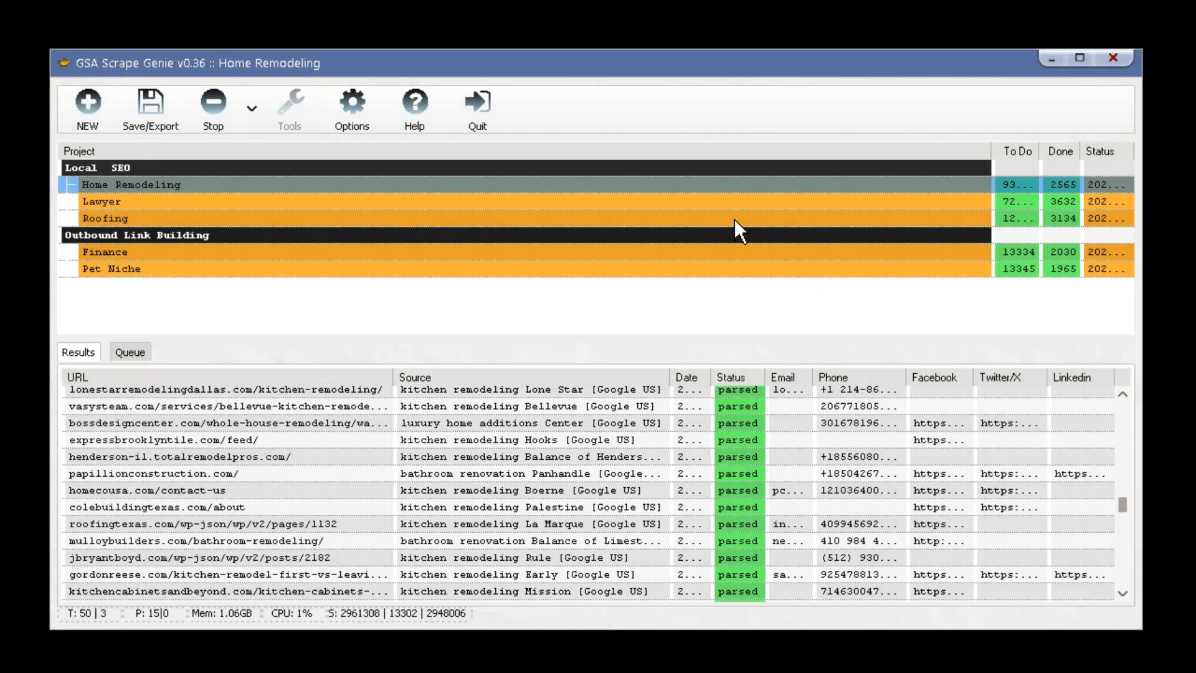
pyautogui.click(732, 220)
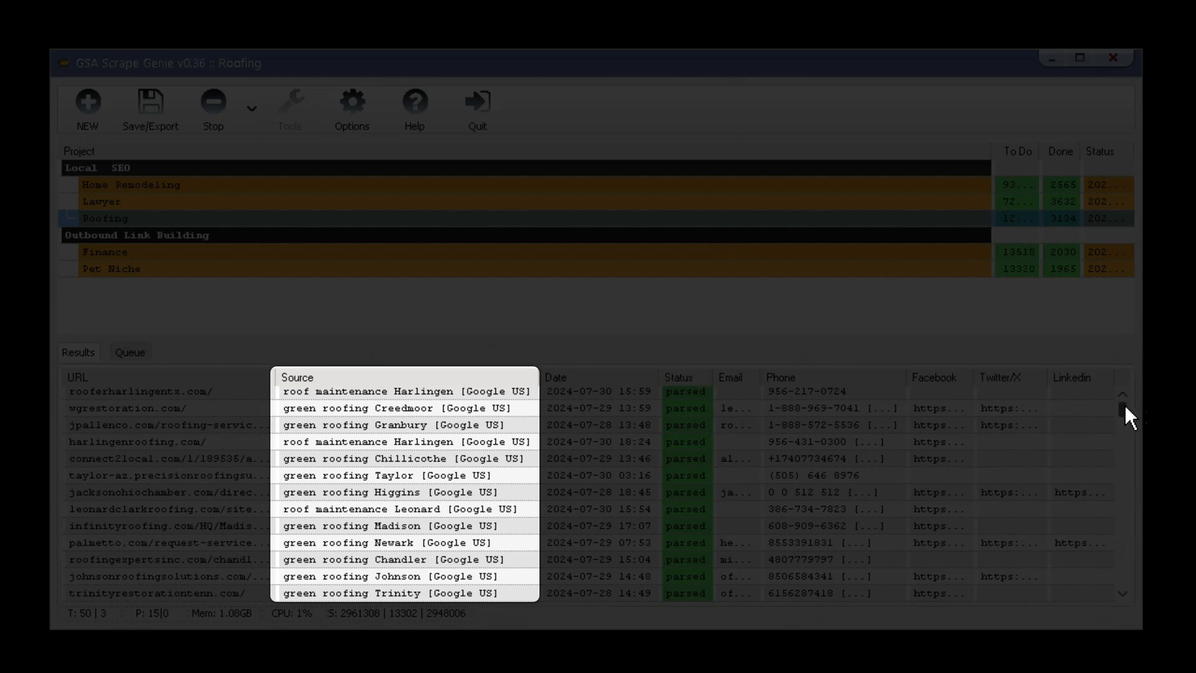
pyautogui.moveTo(1123, 406); pyautogui.dragTo(1122, 413)
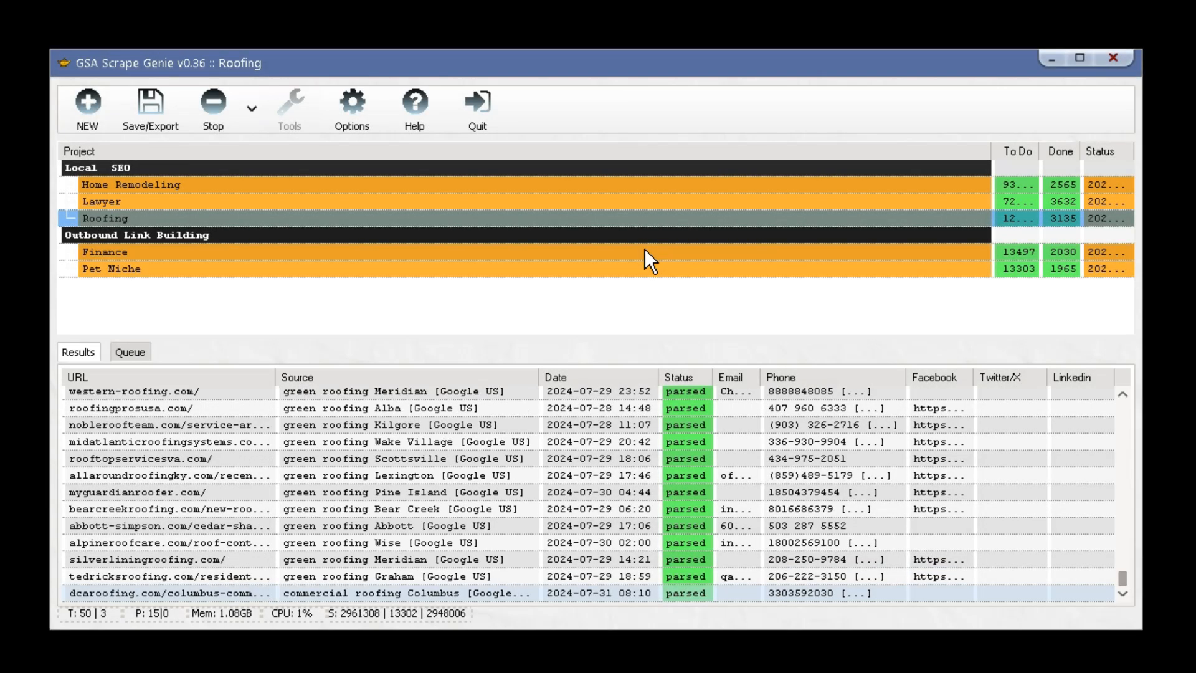
pyautogui.click(643, 251)
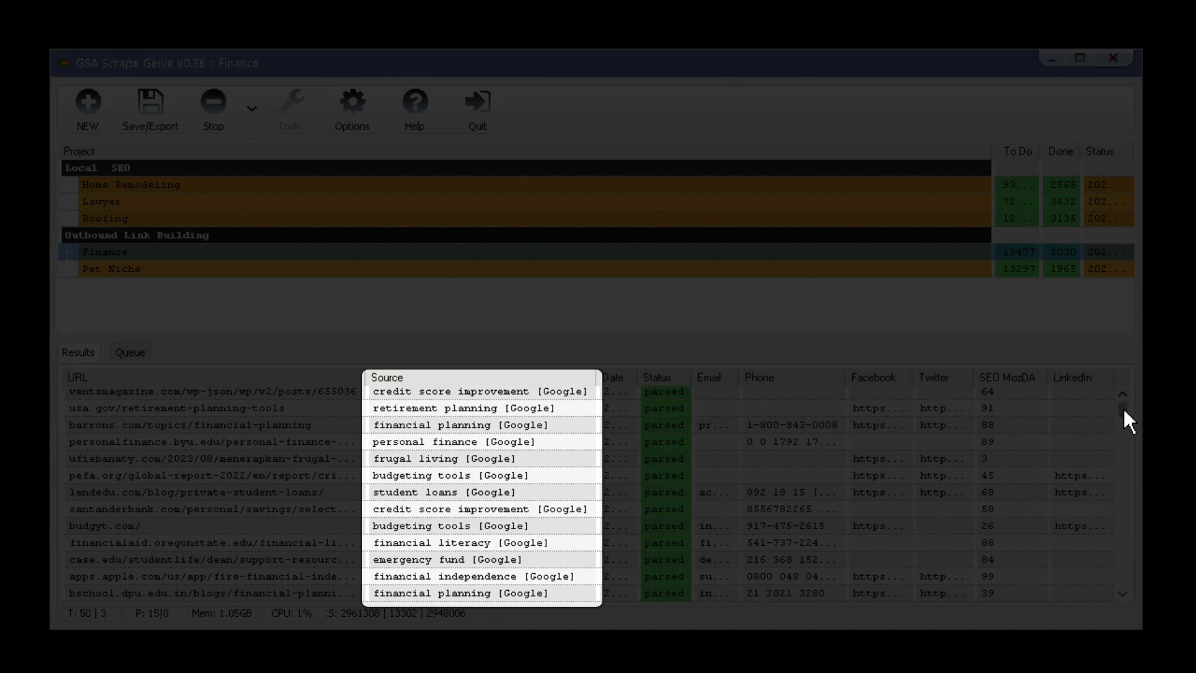
pyautogui.moveTo(1123, 413); pyautogui.dragTo(1122, 450)
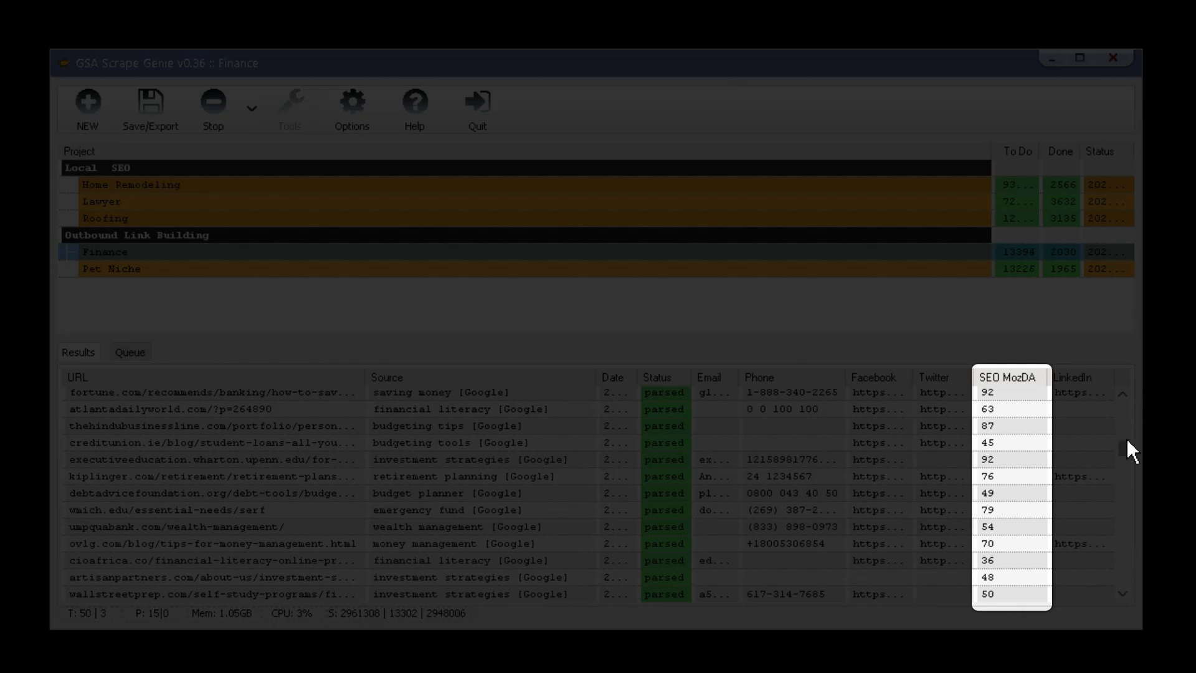
pyautogui.moveTo(1124, 446); pyautogui.dragTo(1120, 473)
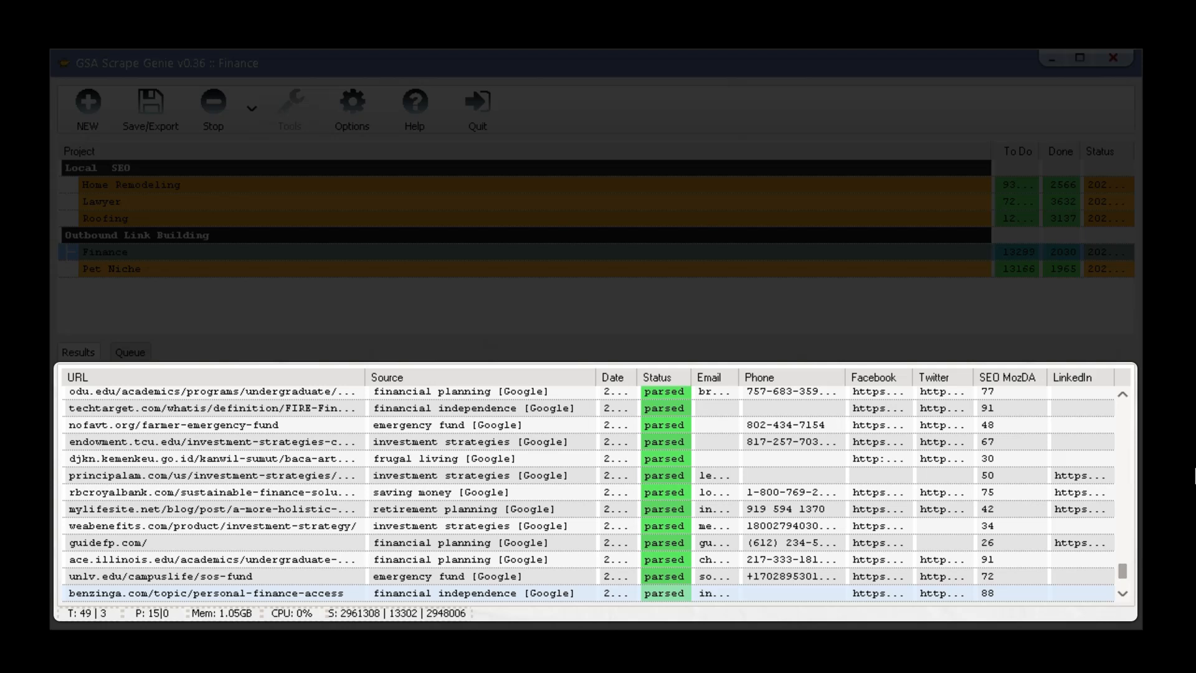
# Scroll through the Finance project's results table.
pyautogui.moveTo(1125, 570); pyautogui.dragTo(1128, 547)
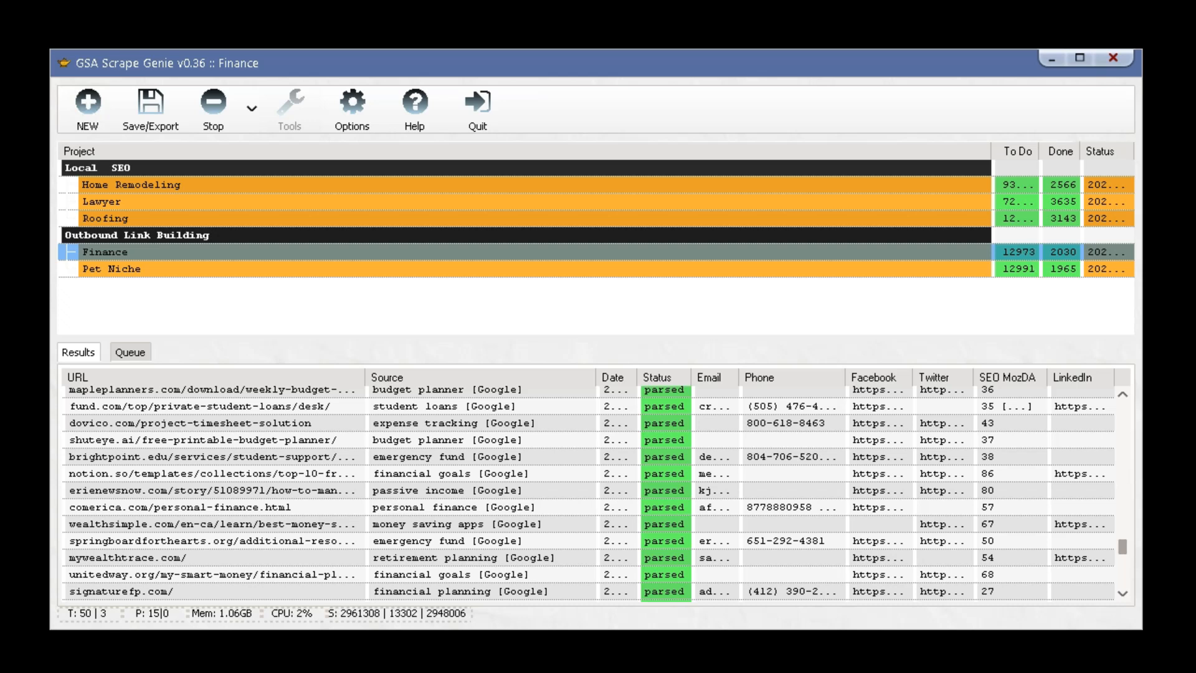
pyautogui.moveTo(1123, 547); pyautogui.dragTo(1122, 462)
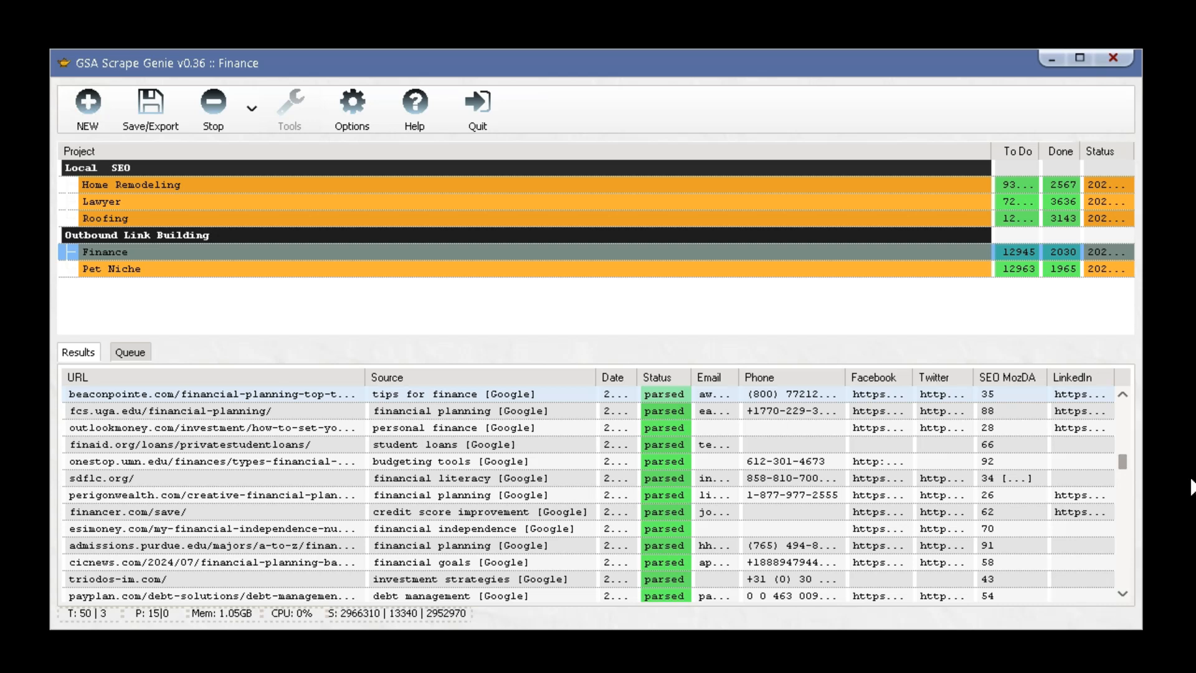
pyautogui.moveTo(1127, 462); pyautogui.dragTo(1125, 439)
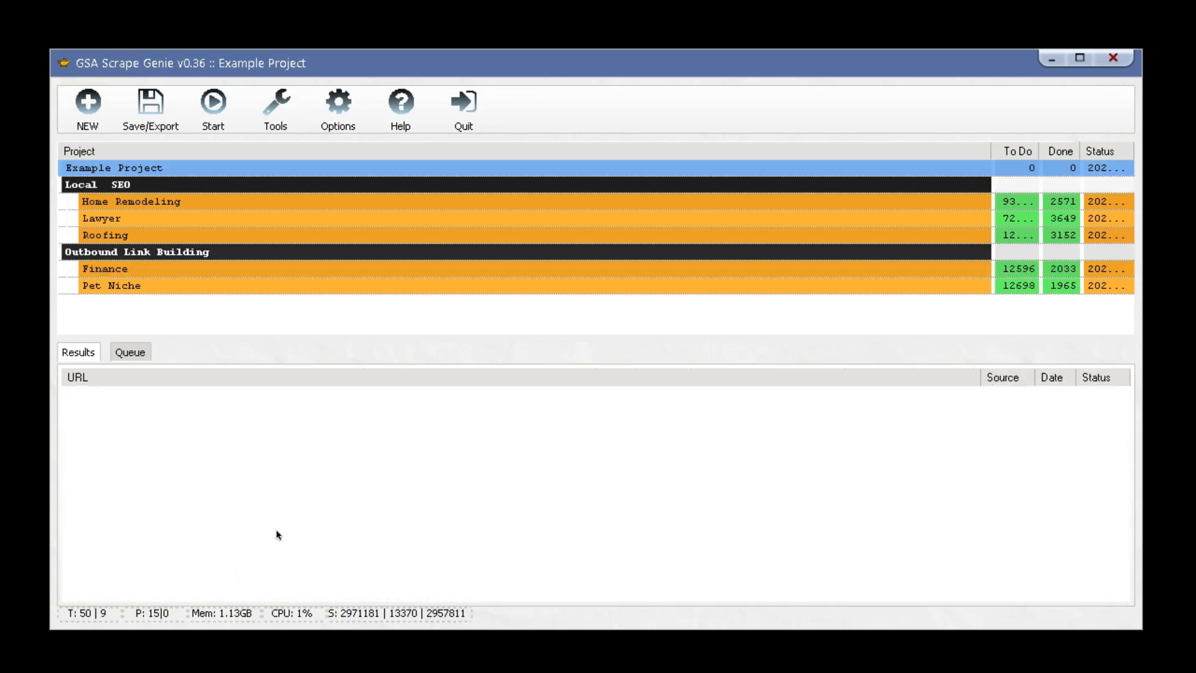
# Import finance keywords such as 'budgeting tips' from the clipboard into Example Project.
pyautogui.doubleClick(388, 167)
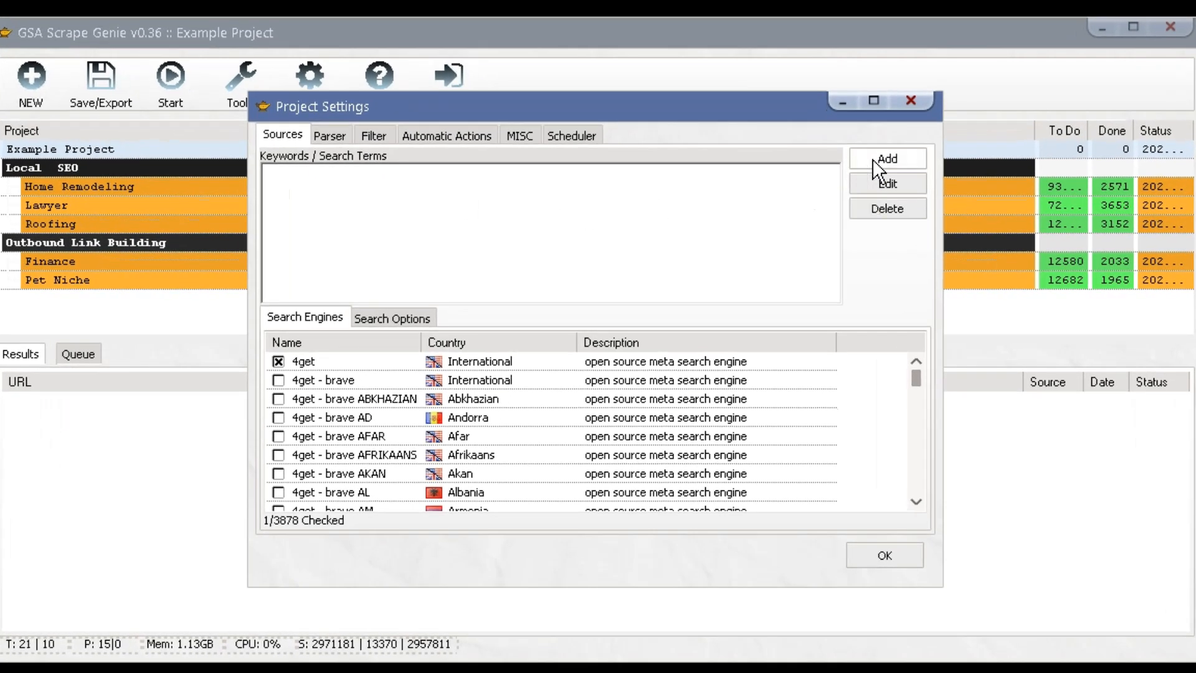
pyautogui.click(888, 162)
pyautogui.moveTo(910, 212)
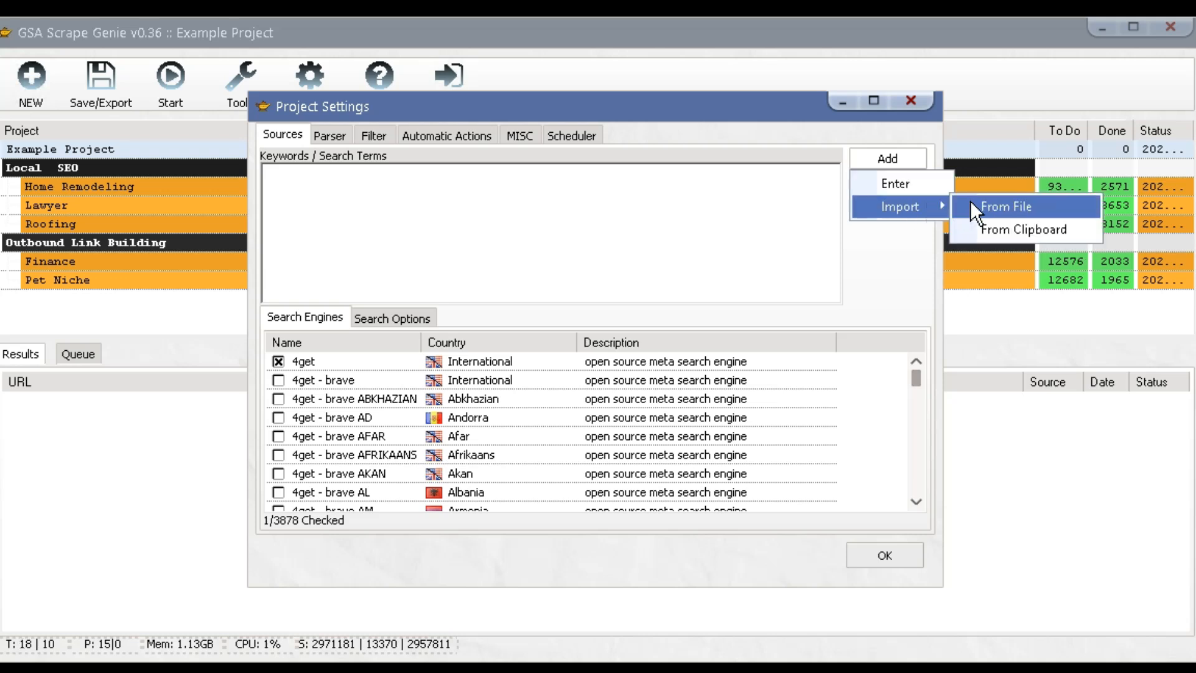
pyautogui.click(976, 224)
pyautogui.moveTo(834, 256); pyautogui.dragTo(831, 182)
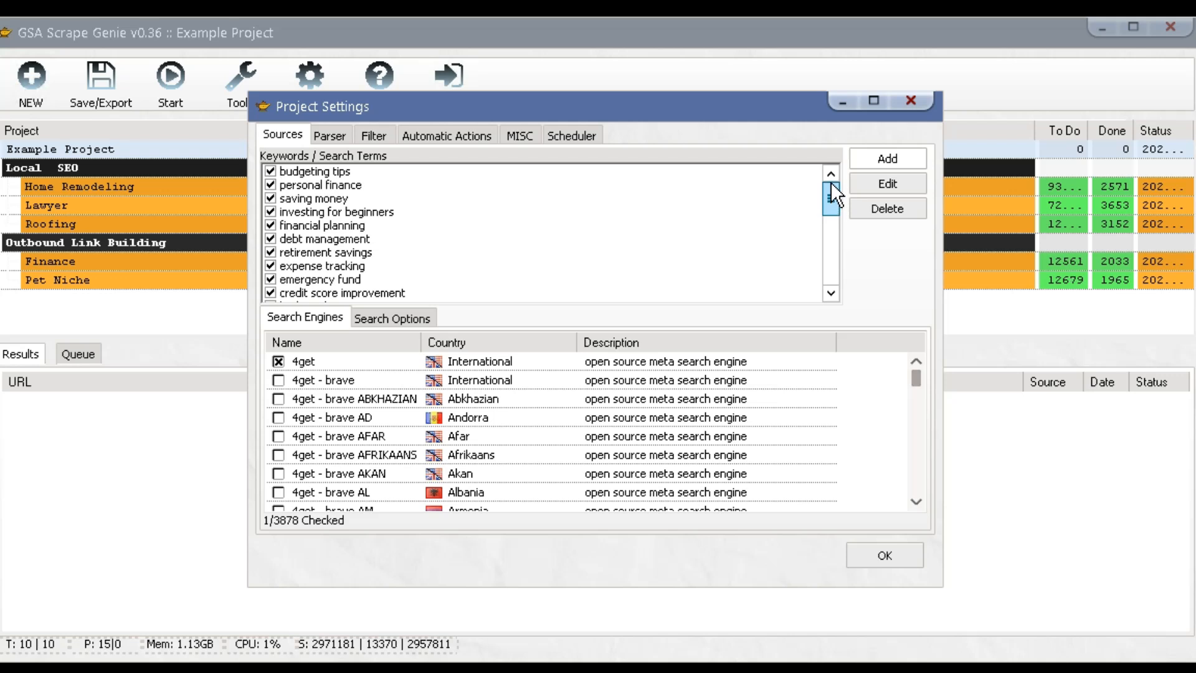
# Leave only the 4get search engine checked in the engine list.
pyautogui.click(278, 363)
pyautogui.click(279, 362)
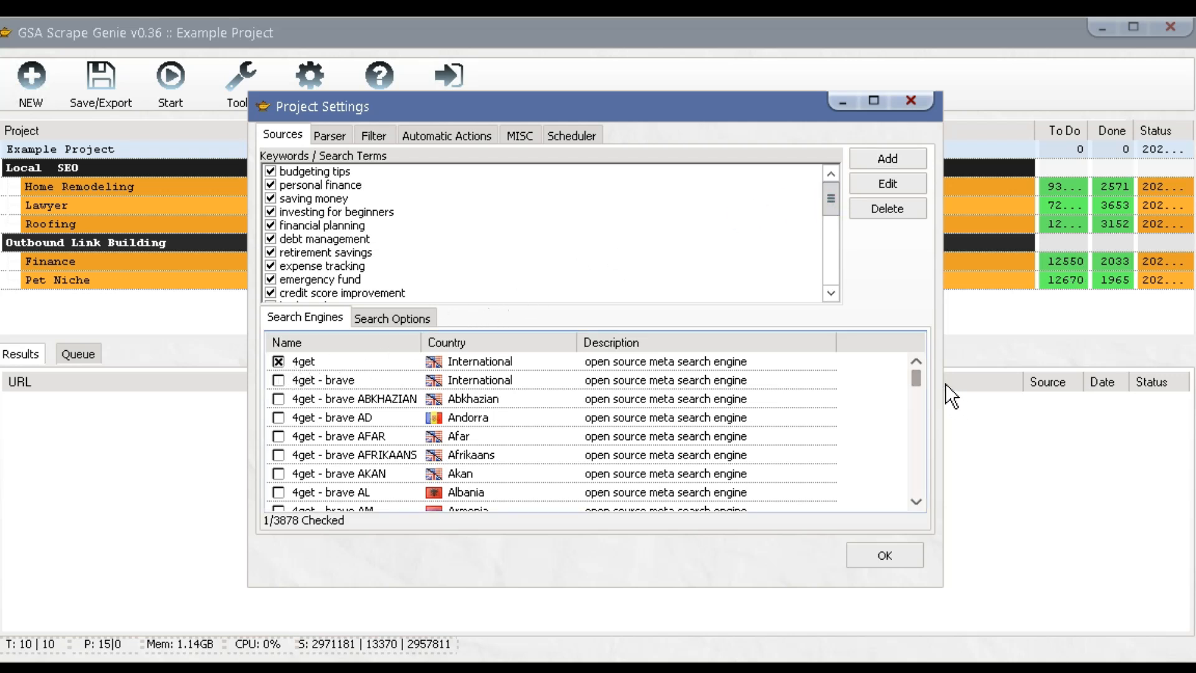
pyautogui.moveTo(918, 376)
pyautogui.mouseDown()
pyautogui.moveTo(916, 419)
pyautogui.moveTo(913, 369)
pyautogui.mouseUp()
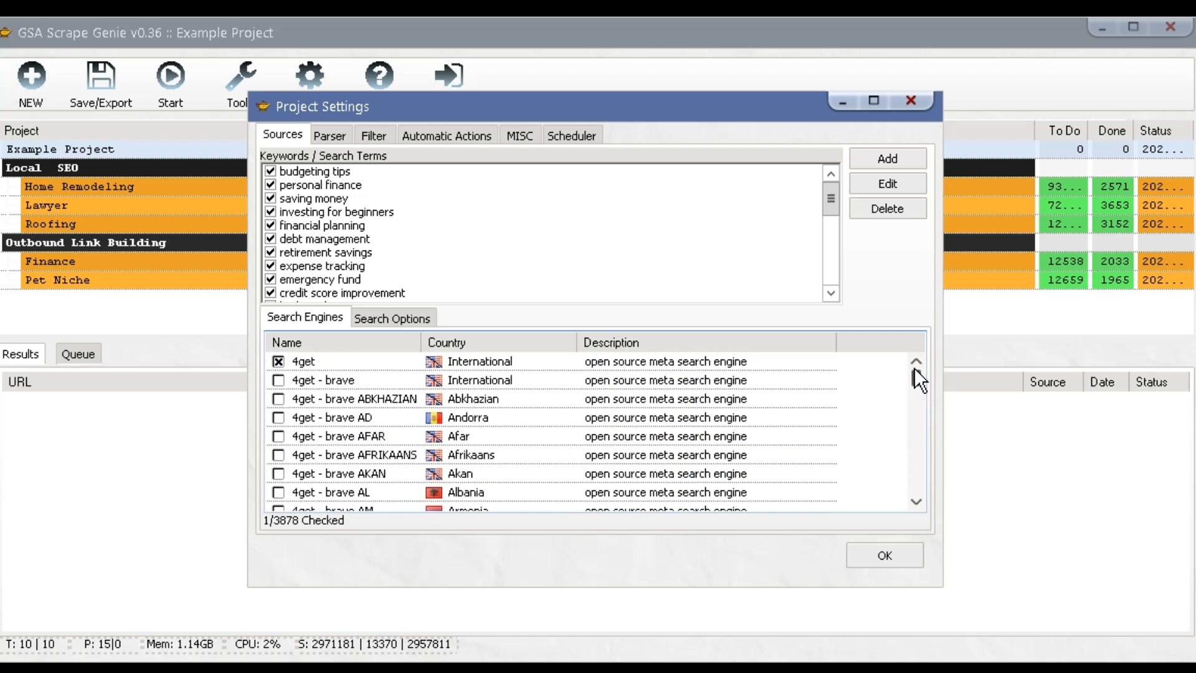
pyautogui.rightClick(373, 361)
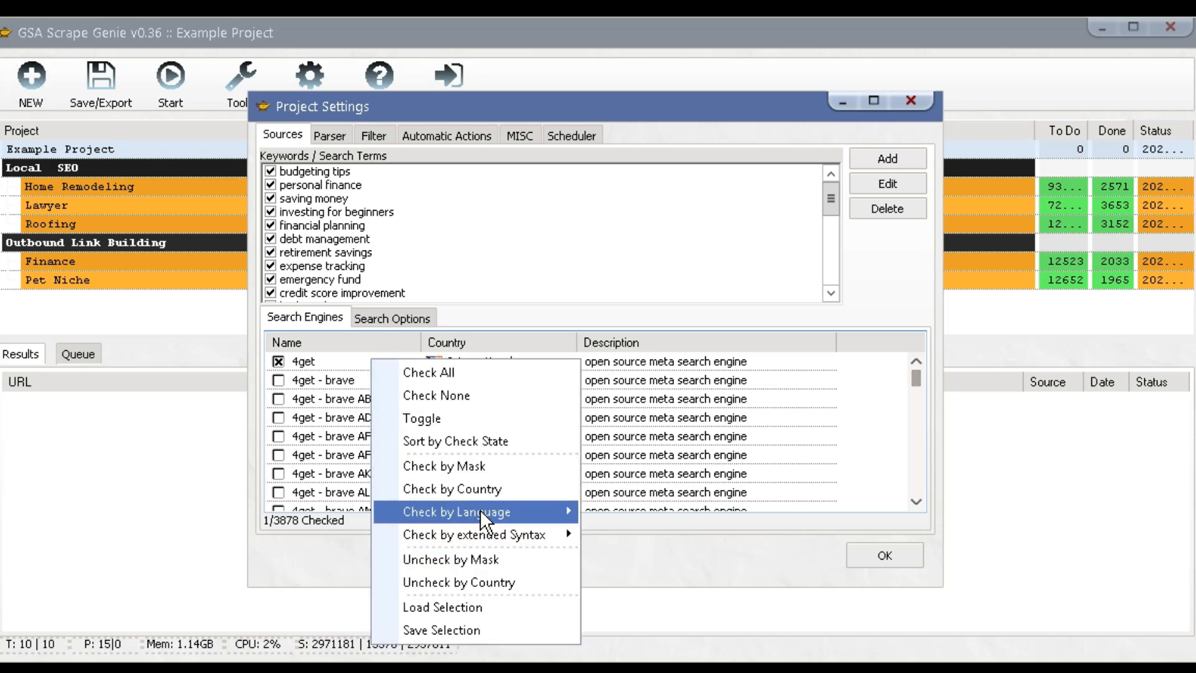
pyautogui.moveTo(481, 511)
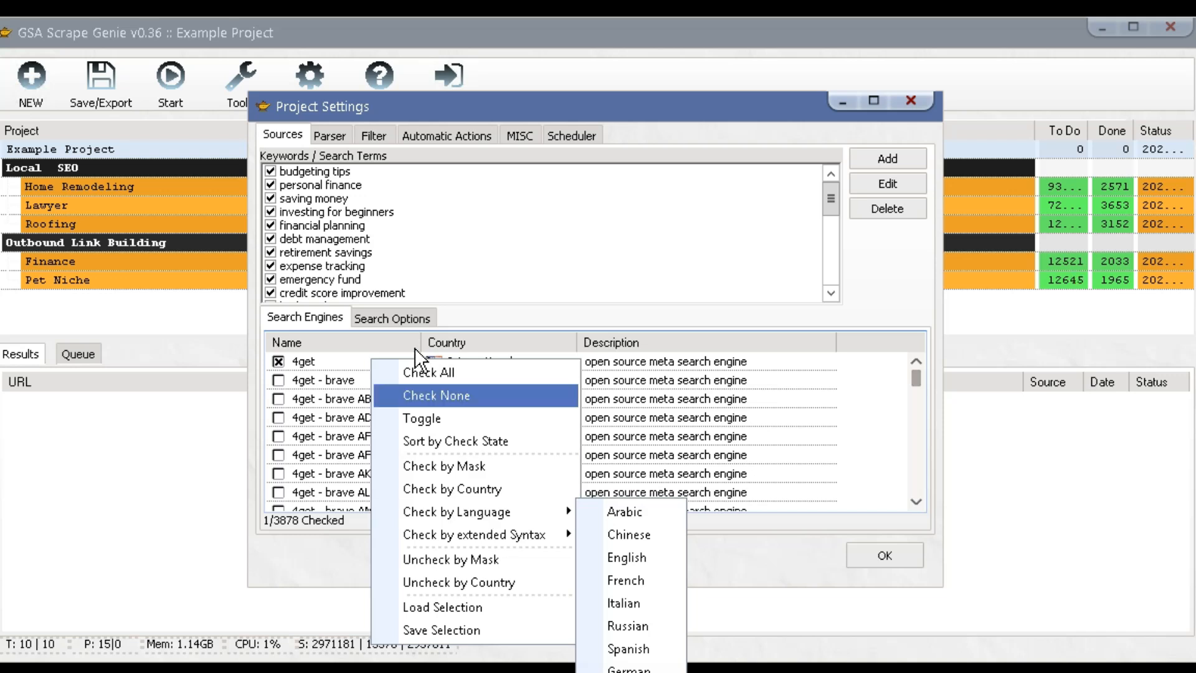
pyautogui.click(391, 319)
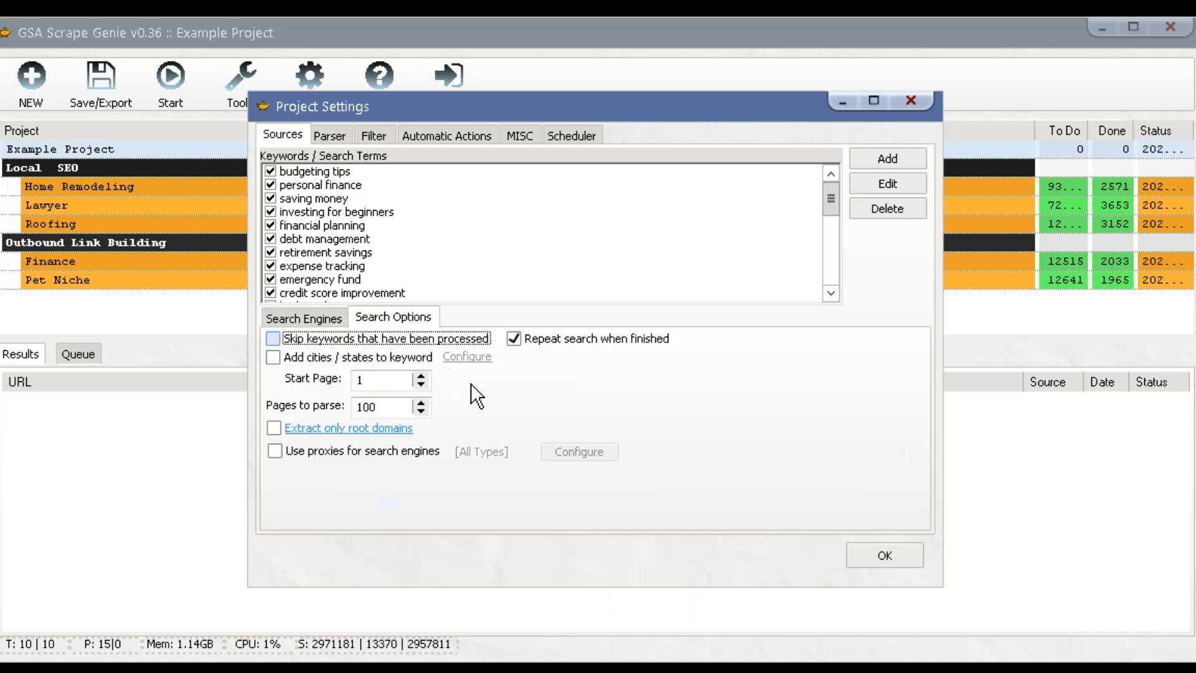
# Add cities to keywords, masking the city list to only 'Cities of US State Texas'.
pyautogui.click(287, 358)
pyautogui.click(467, 356)
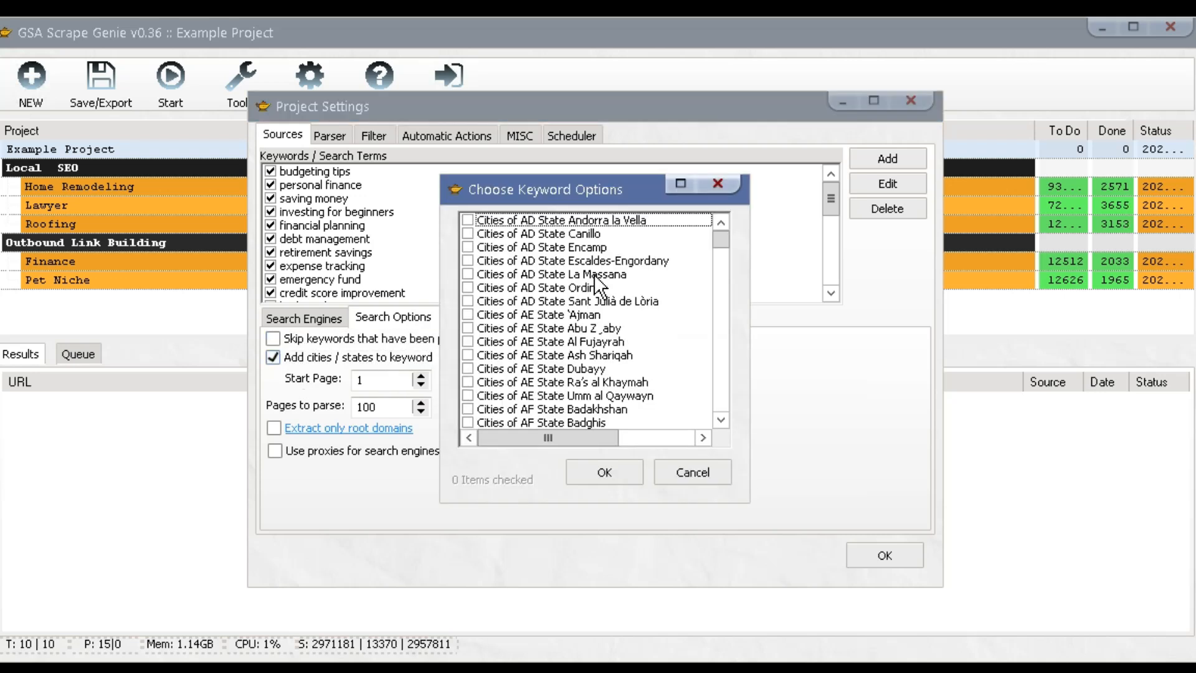
pyautogui.moveTo(719, 238)
pyautogui.mouseDown()
pyautogui.moveTo(721, 274)
pyautogui.moveTo(721, 238)
pyautogui.mouseUp()
pyautogui.rightClick(574, 248)
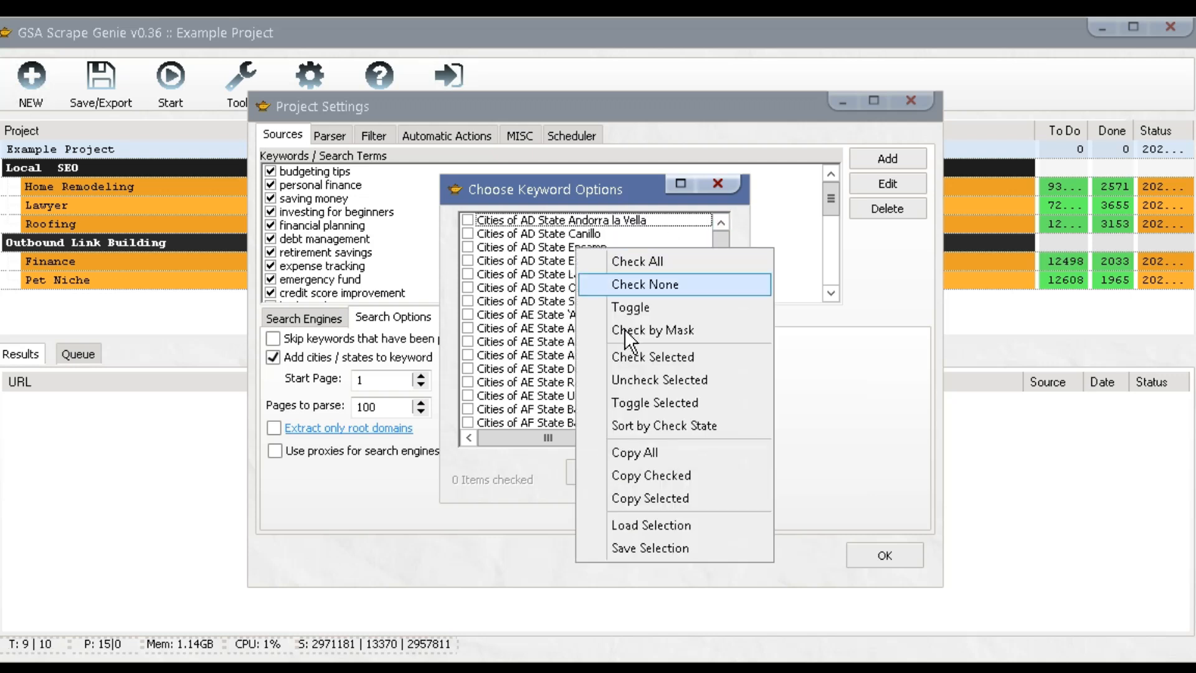
pyautogui.click(628, 332)
pyautogui.write('texas')
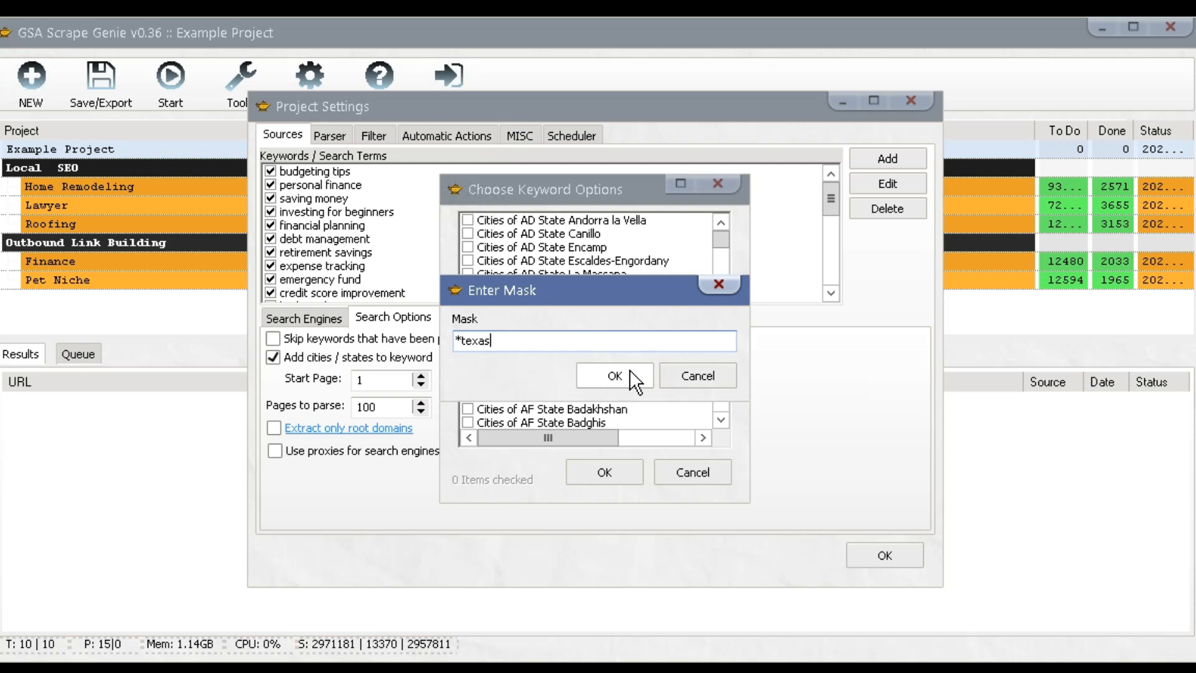
pyautogui.click(623, 377)
pyautogui.rightClick(577, 261)
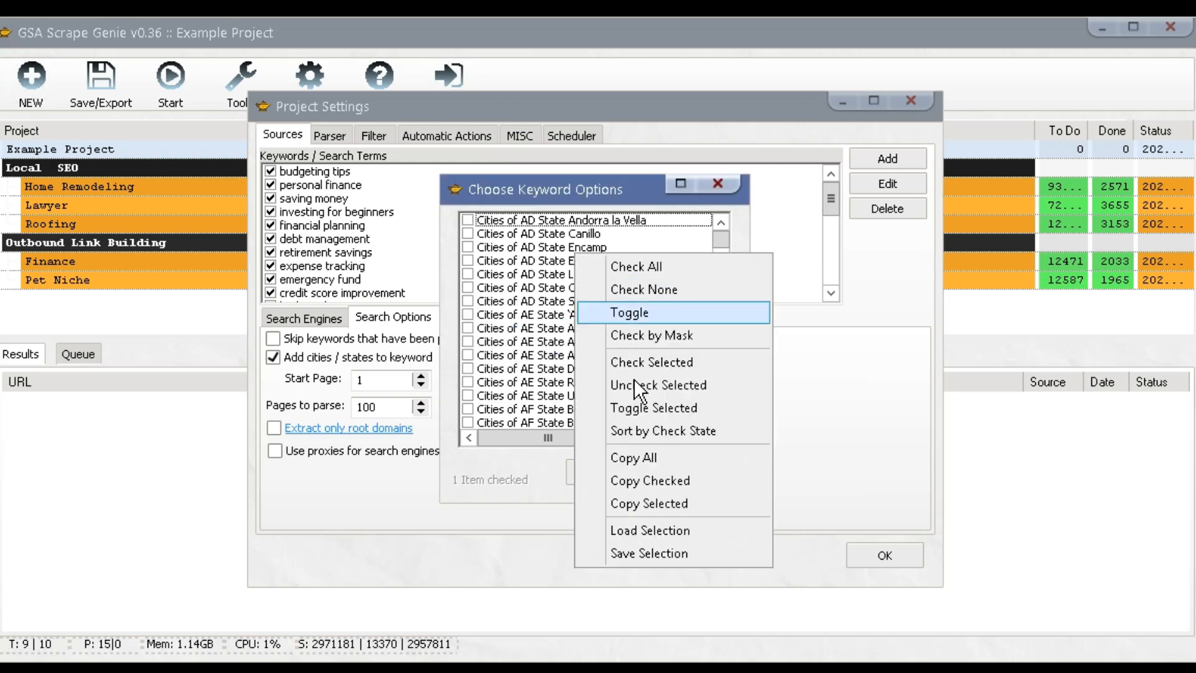
pyautogui.click(652, 428)
pyautogui.moveTo(722, 398); pyautogui.dragTo(720, 223)
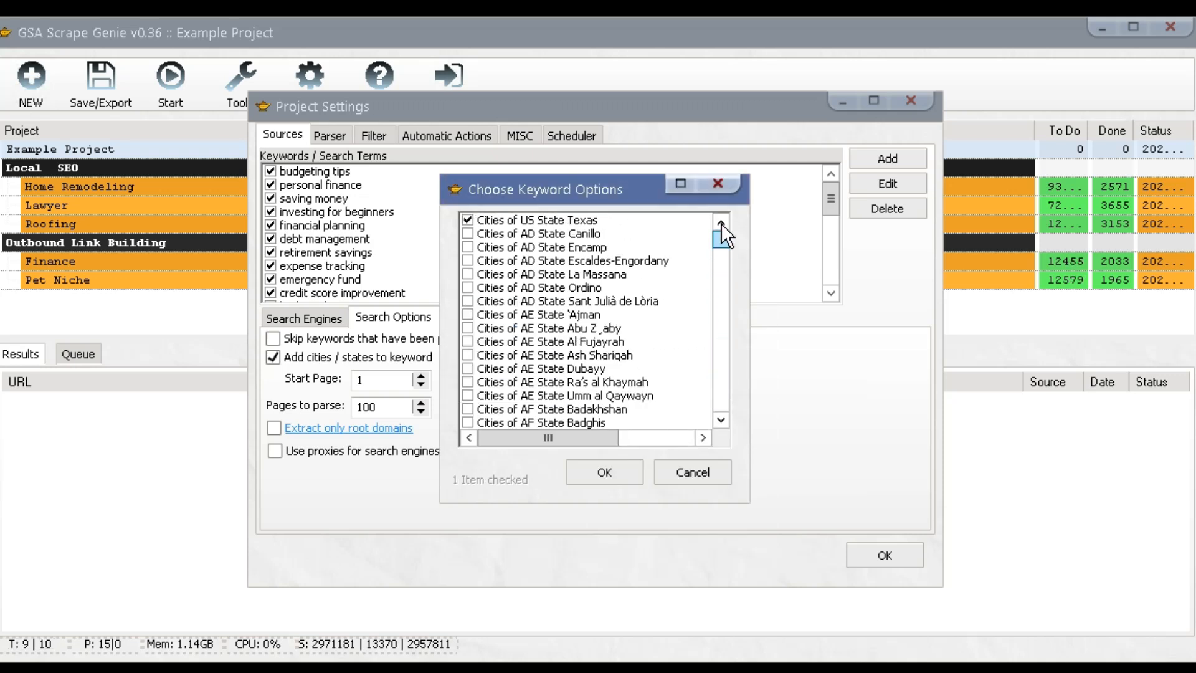
pyautogui.click(605, 473)
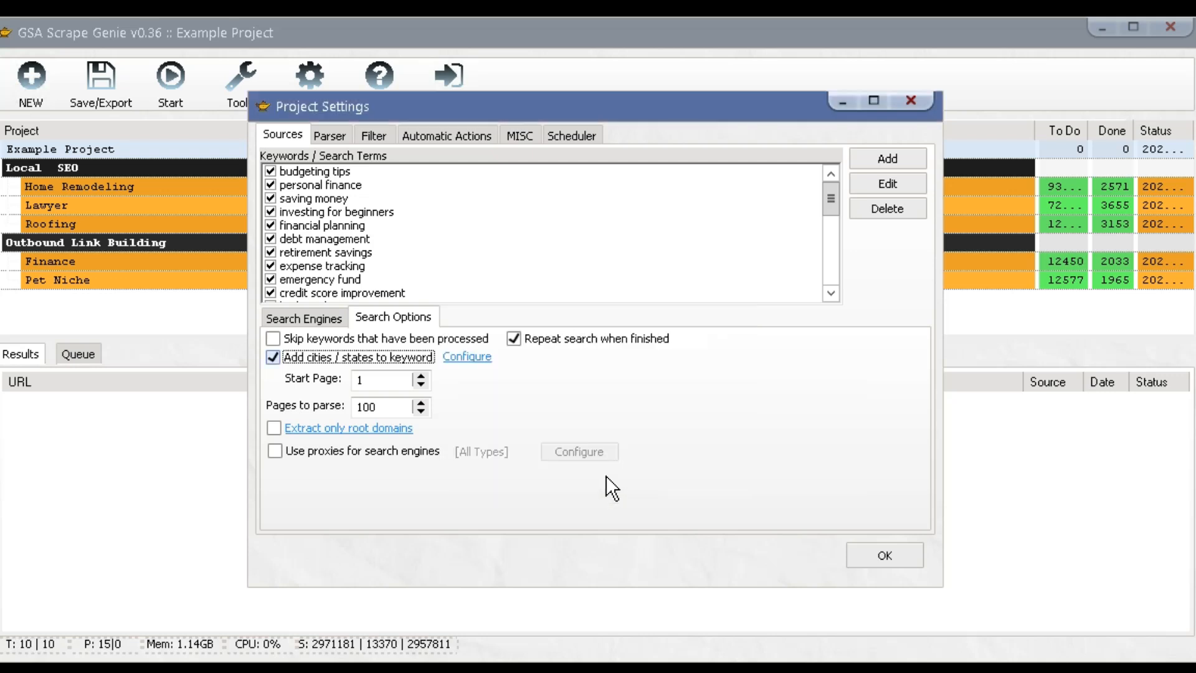
# Skip processed keywords, keep repeating searches, and route searches through proxies of all types.
pyautogui.click(390, 338)
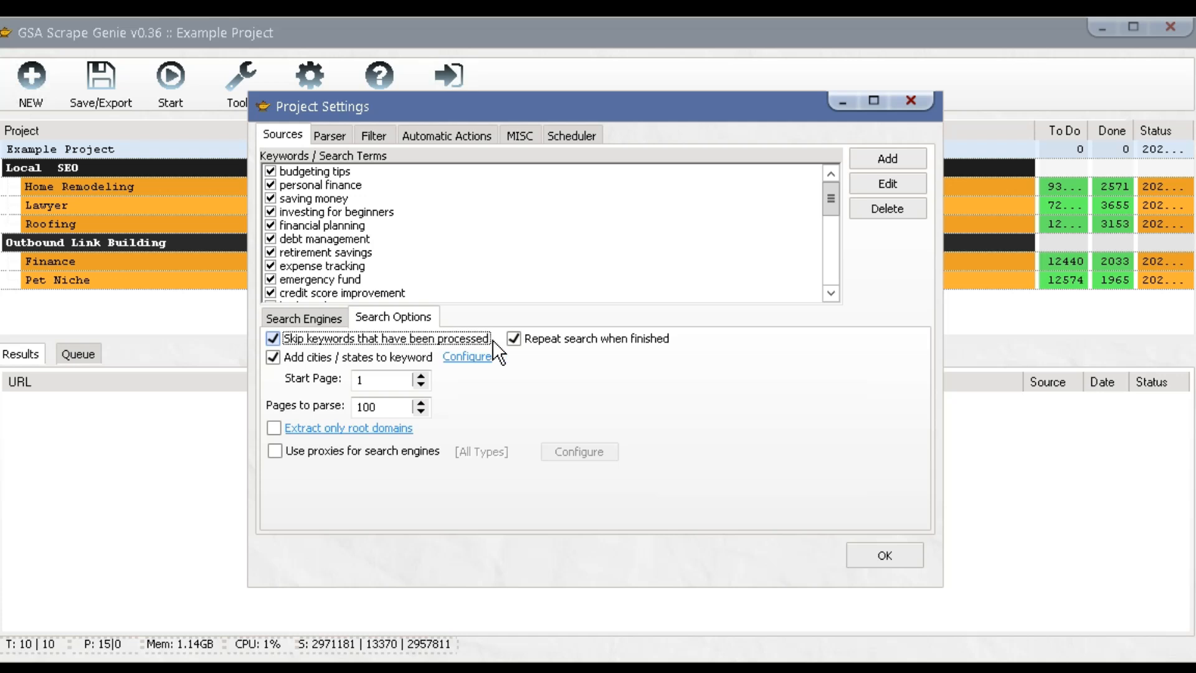
pyautogui.click(533, 339)
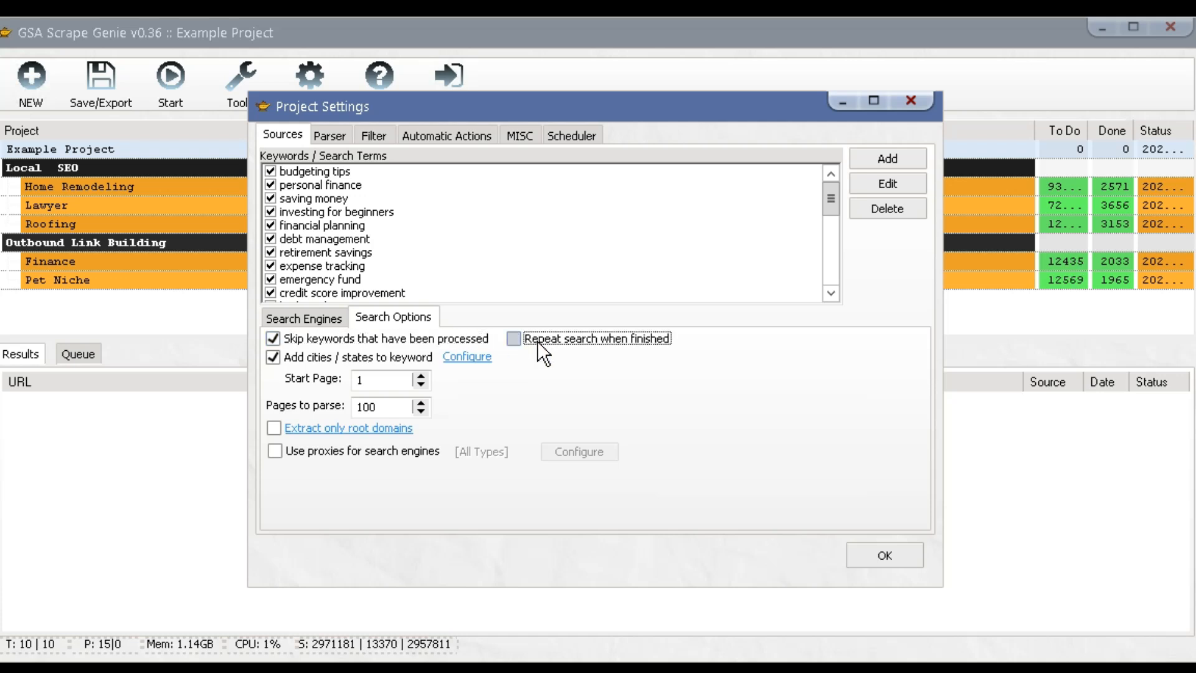
pyautogui.click(539, 342)
pyautogui.click(354, 459)
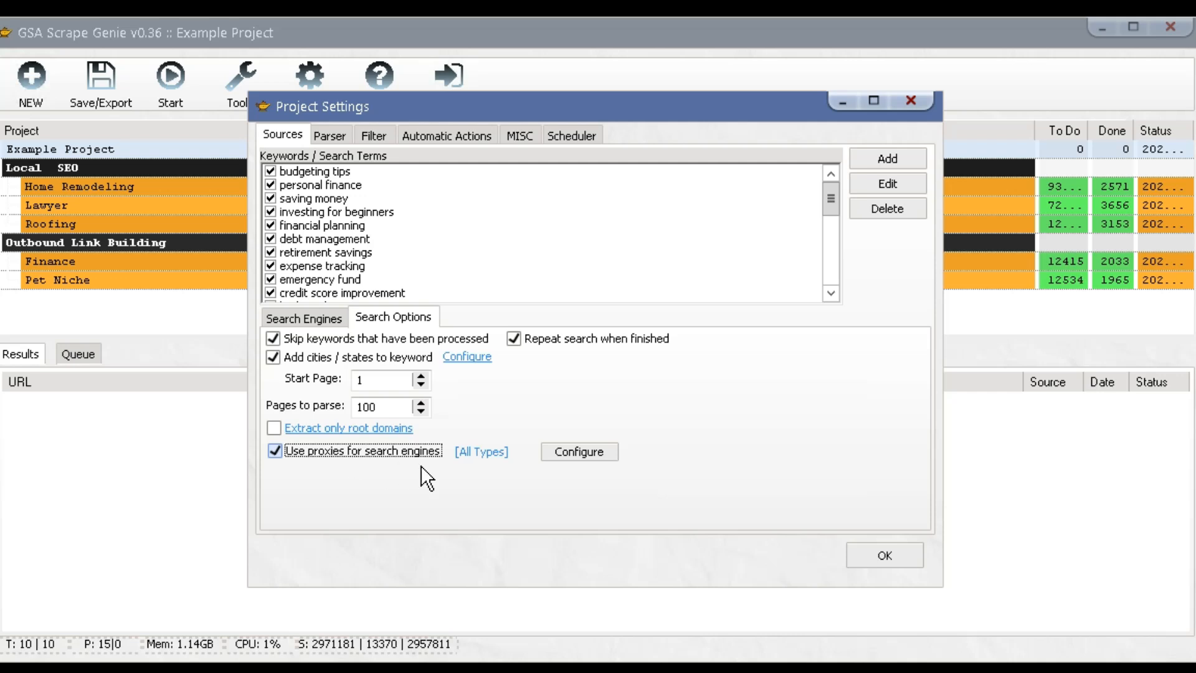
pyautogui.click(466, 454)
pyautogui.click(477, 452)
pyautogui.click(476, 452)
# Set result handling to 'Extract only root domains'.
pyautogui.click(276, 429)
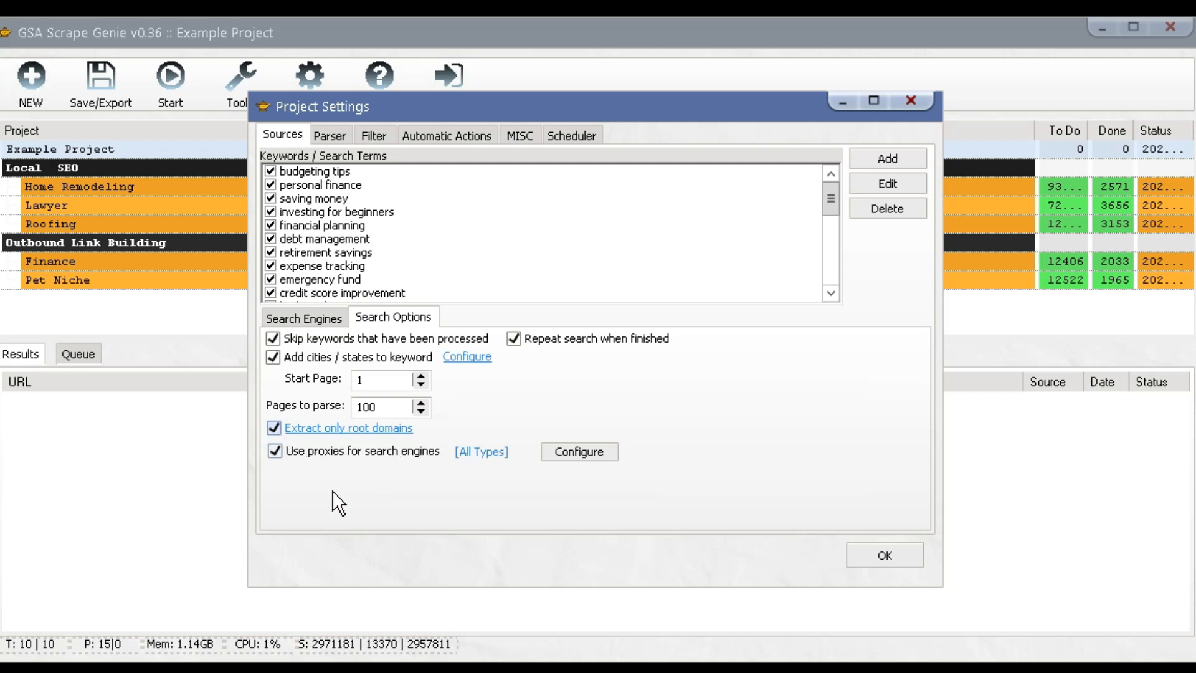
pyautogui.click(333, 430)
pyautogui.click(337, 431)
pyautogui.click(337, 431)
pyautogui.click(325, 133)
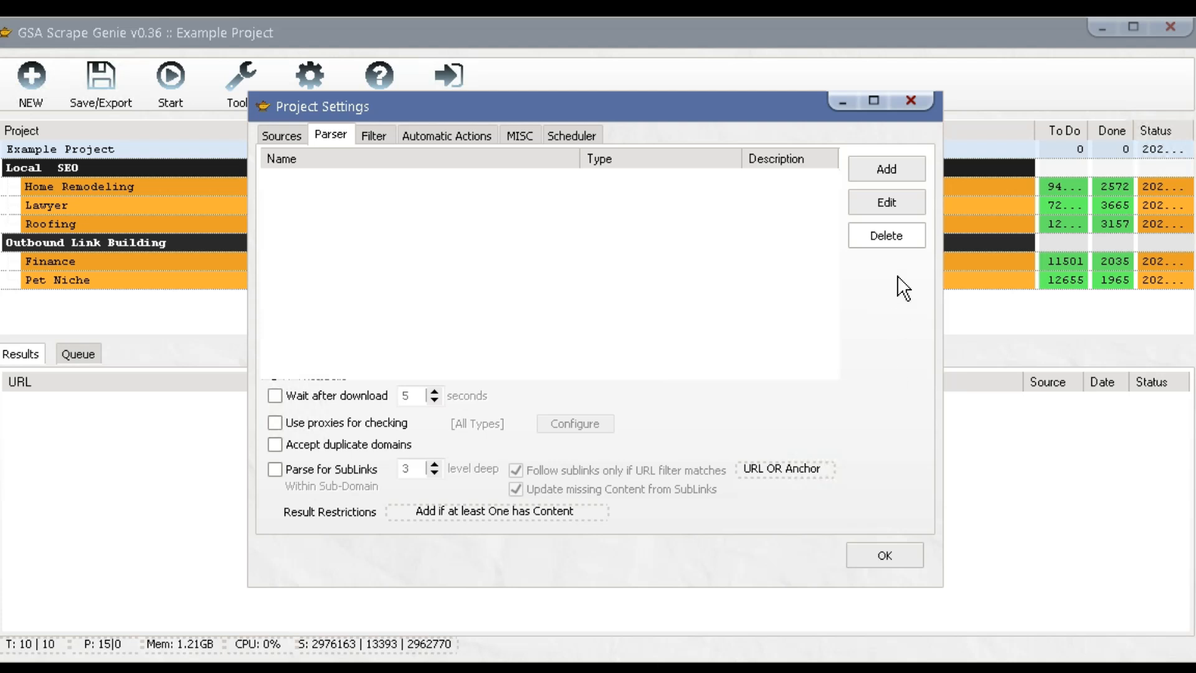
# Add a Facebook parser using the Facebook-ID template.
pyautogui.click(883, 170)
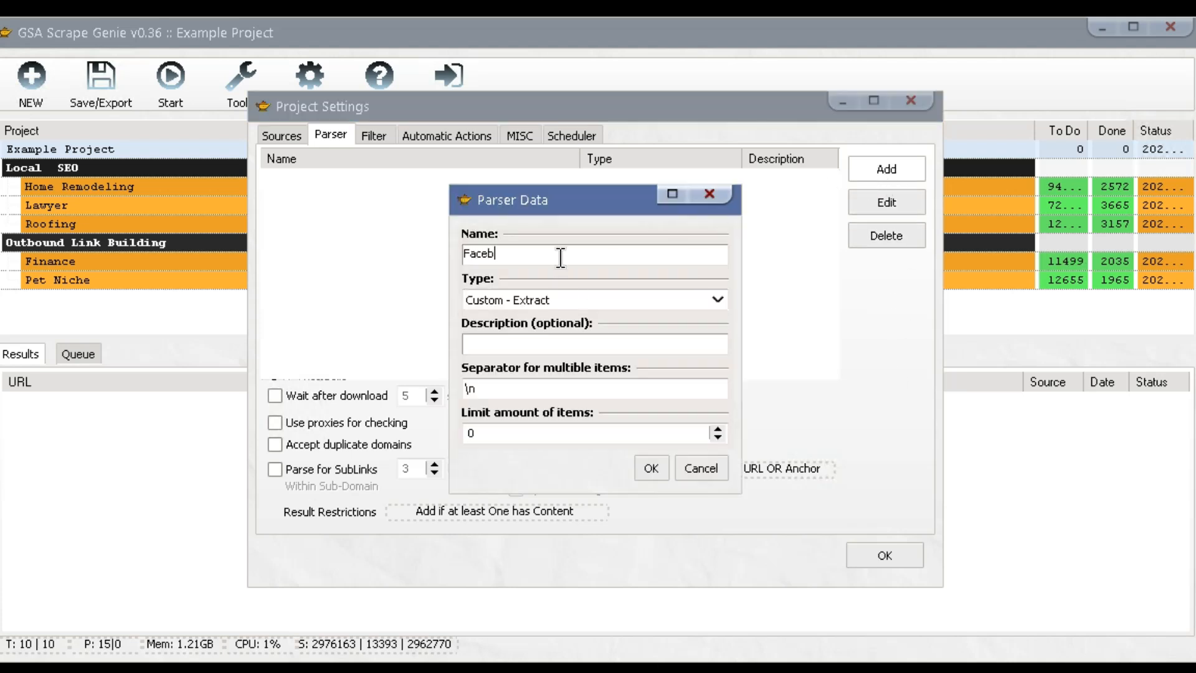
pyautogui.click(566, 301)
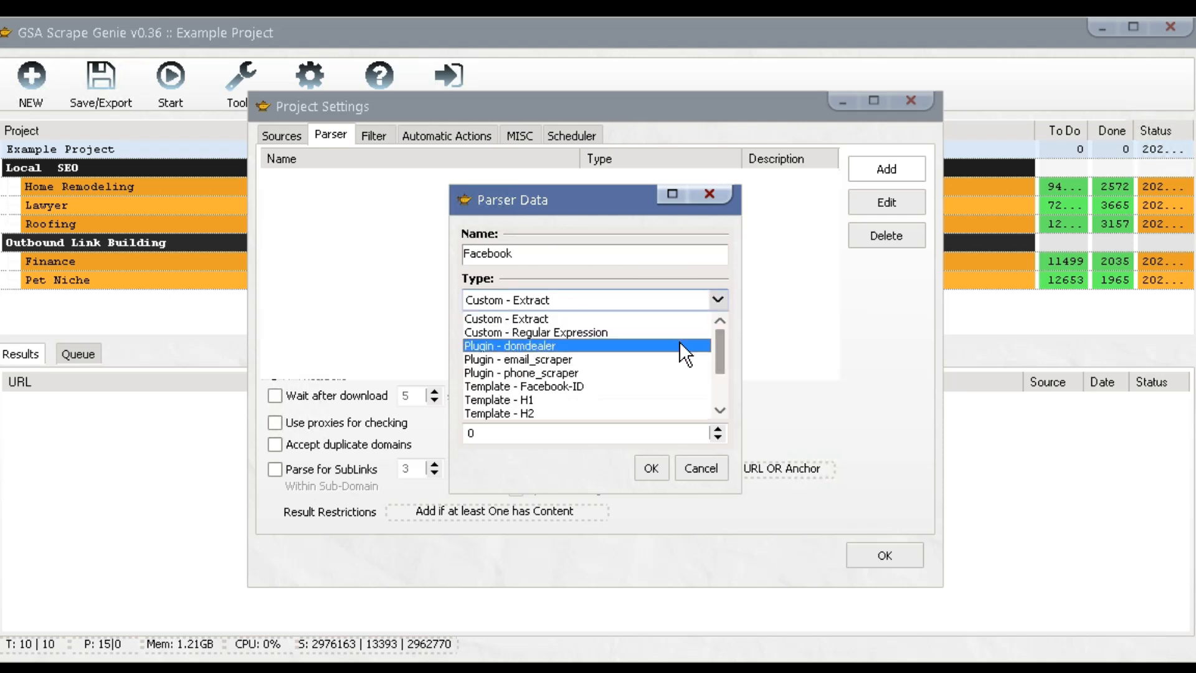
pyautogui.click(649, 384)
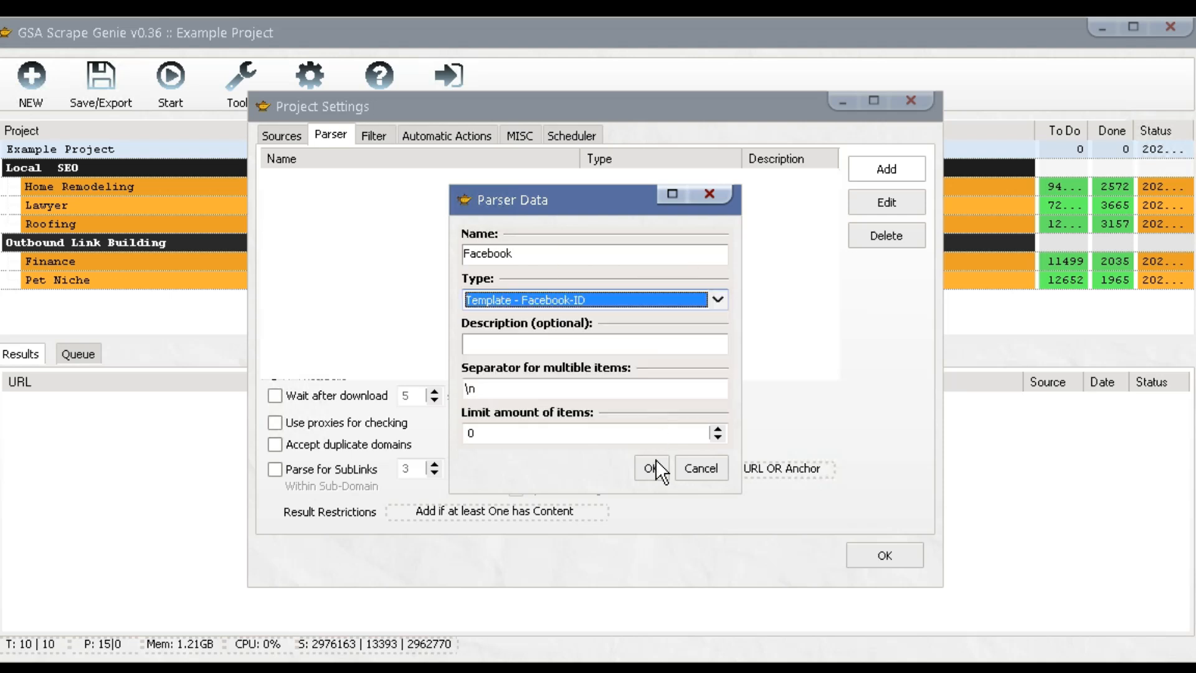
pyautogui.click(652, 467)
# Add a parser named 'Phone' using the Phone Number template.
pyautogui.click(886, 169)
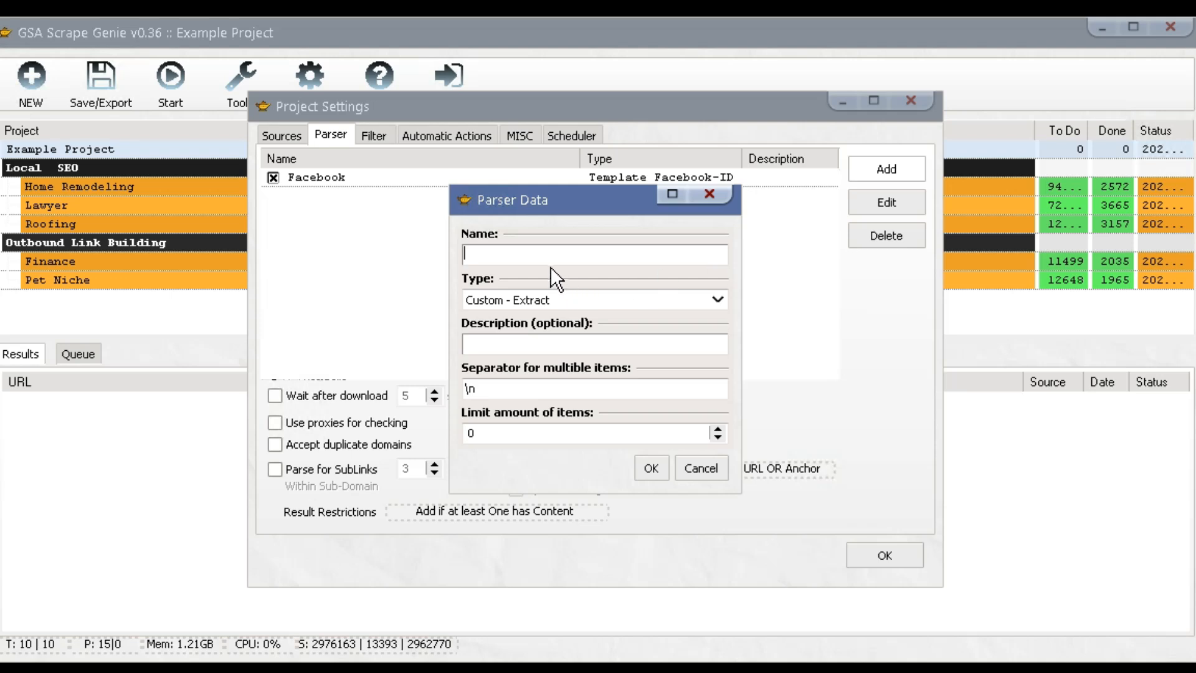
pyautogui.write('Phone')
pyautogui.click(641, 300)
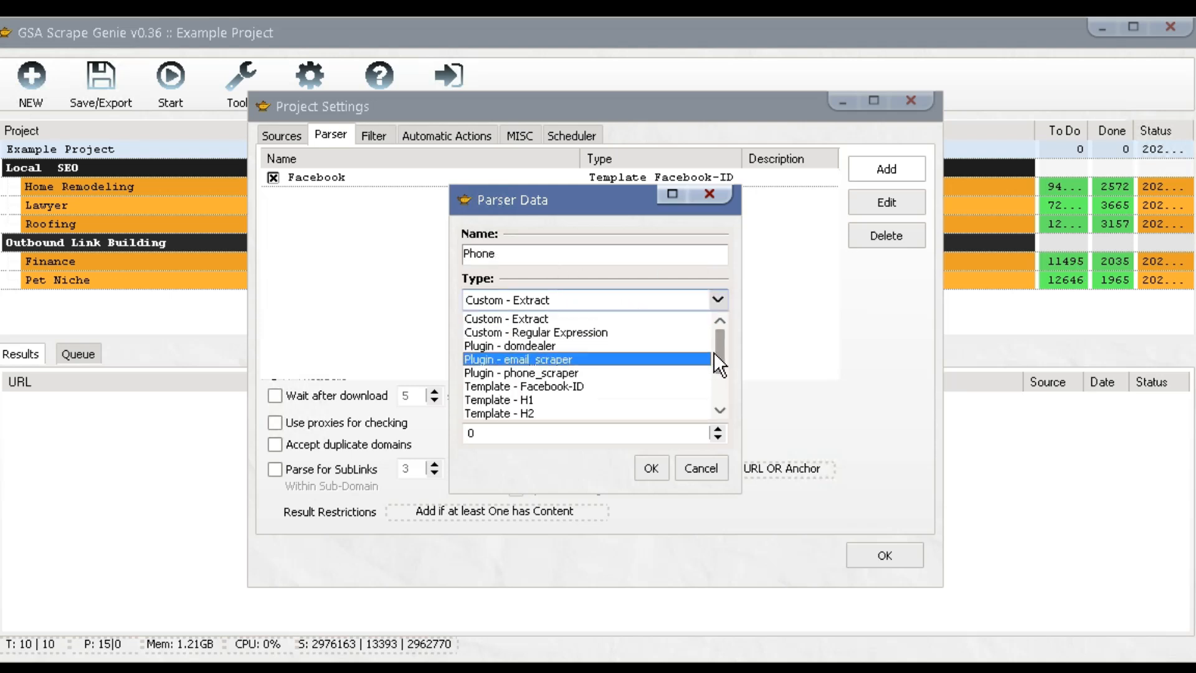
pyautogui.scroll(-1, 716, 393)
pyautogui.scroll(-1, 685, 389)
pyautogui.click(652, 379)
pyautogui.click(651, 468)
# Add a Twitter parser using the X-ID template.
pyautogui.click(893, 163)
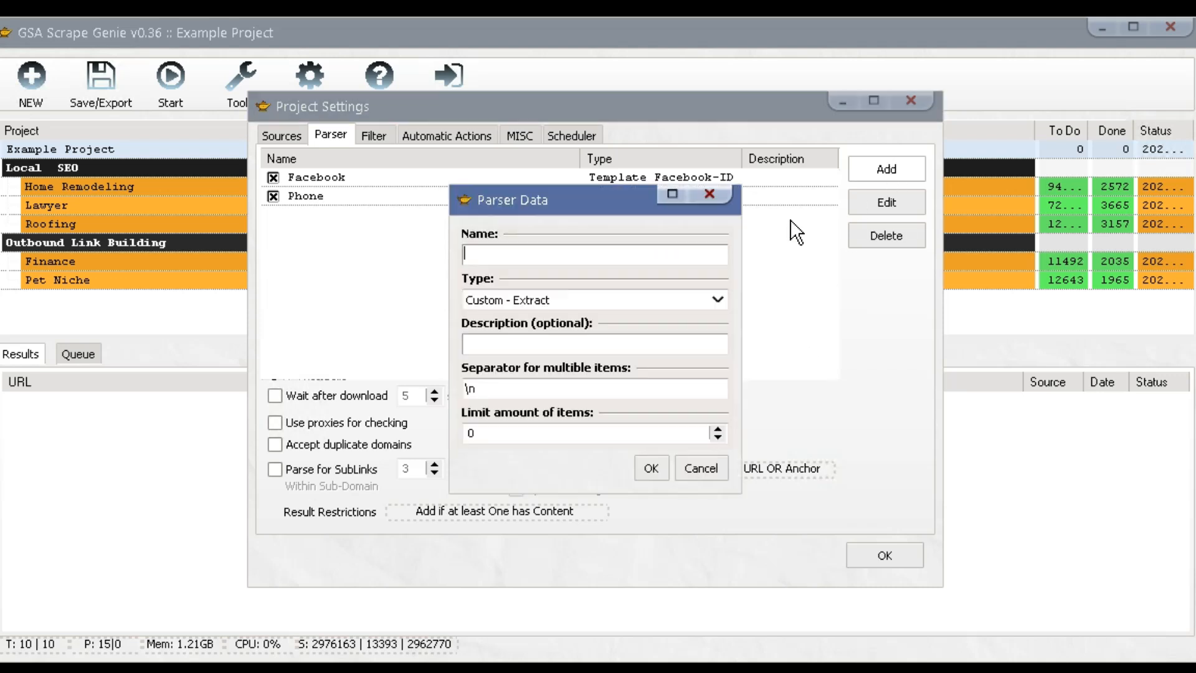
pyautogui.click(628, 301)
pyautogui.moveTo(719, 337); pyautogui.dragTo(716, 360)
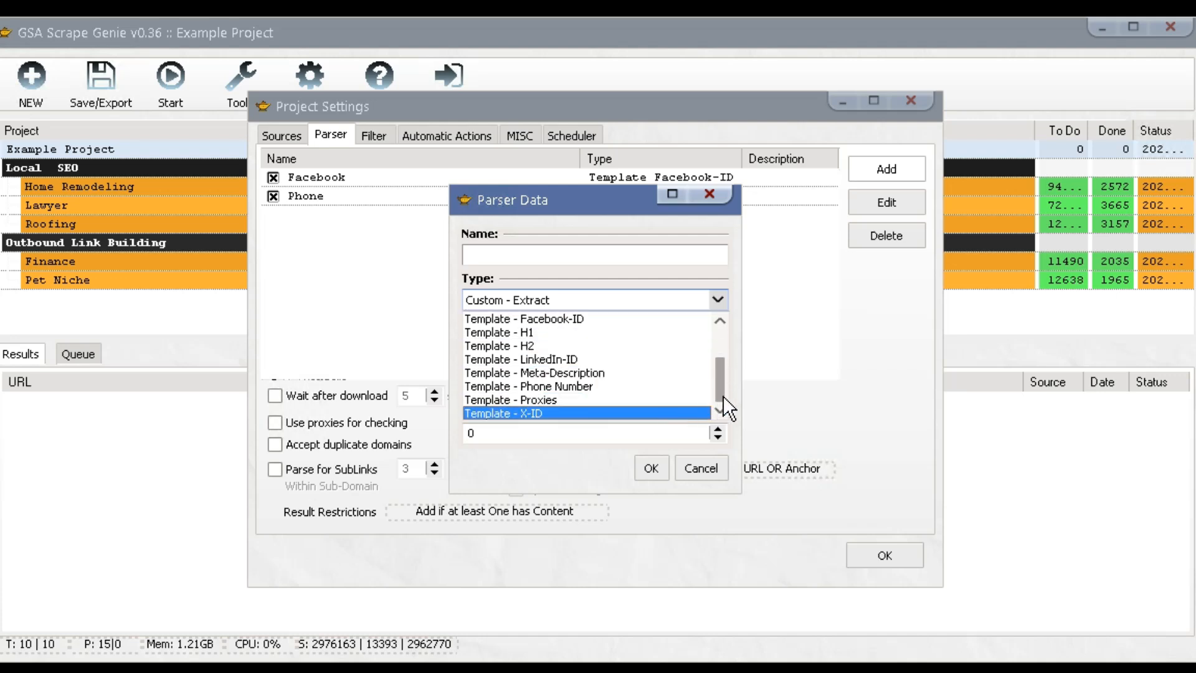
pyautogui.click(656, 413)
pyautogui.click(549, 256)
pyautogui.write('Twitter')
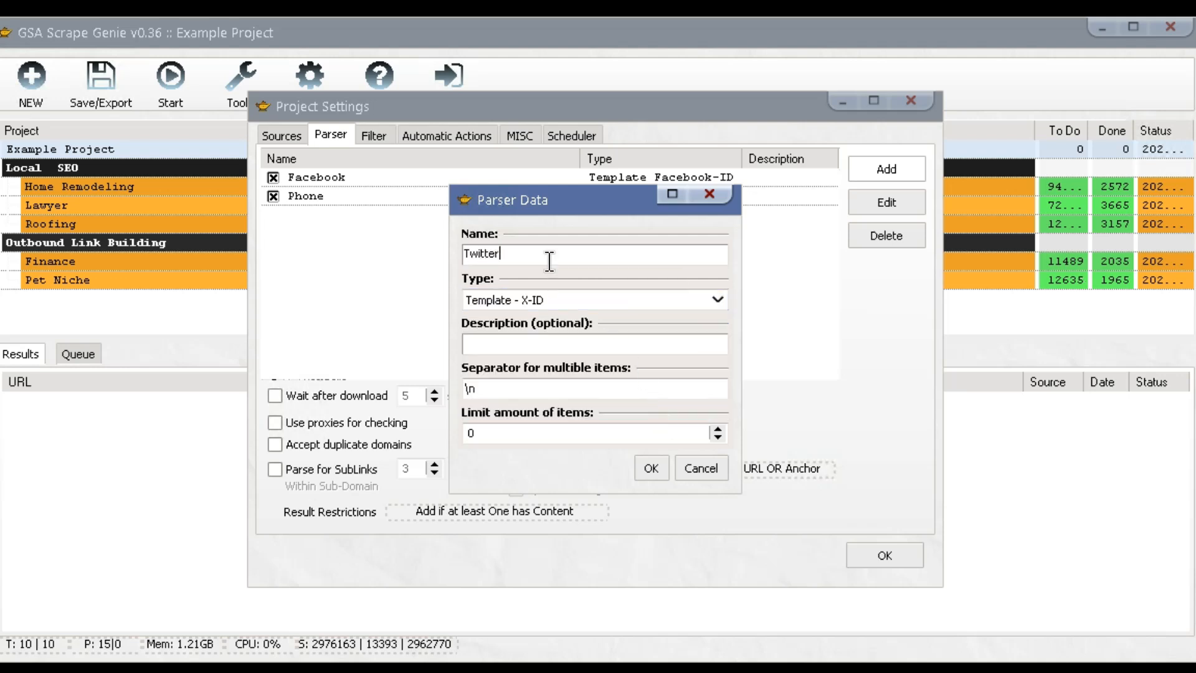
pyautogui.click(660, 468)
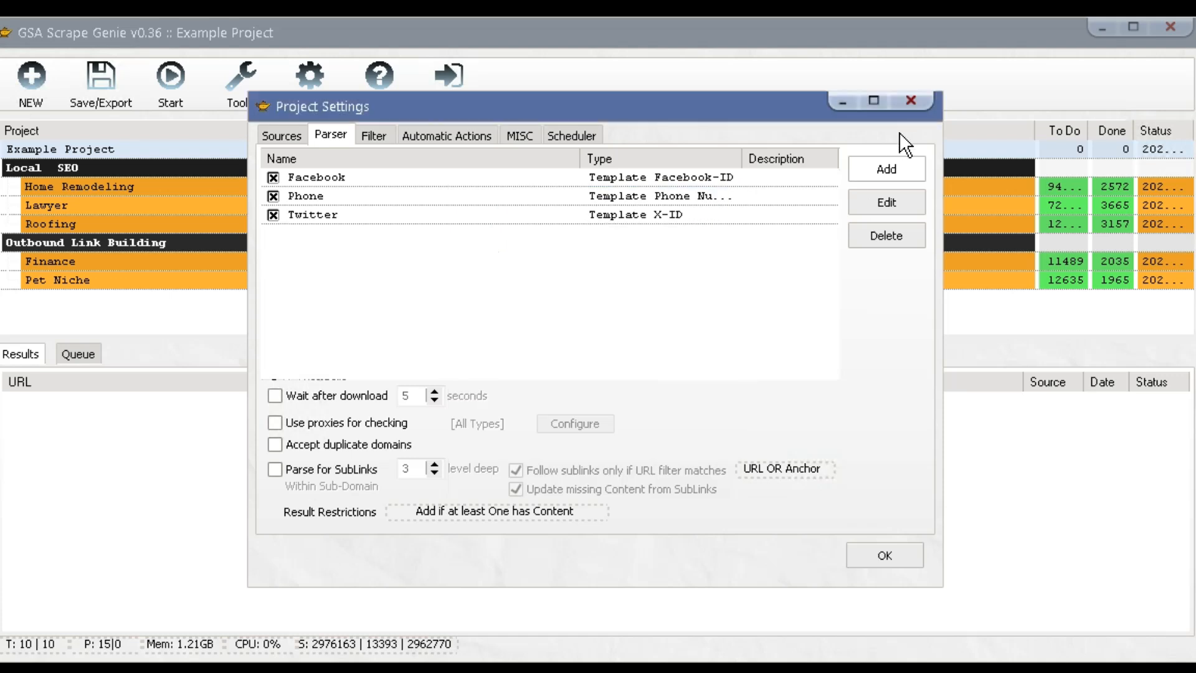
# Add an Email parser using the email_scraper plugin.
pyautogui.click(889, 166)
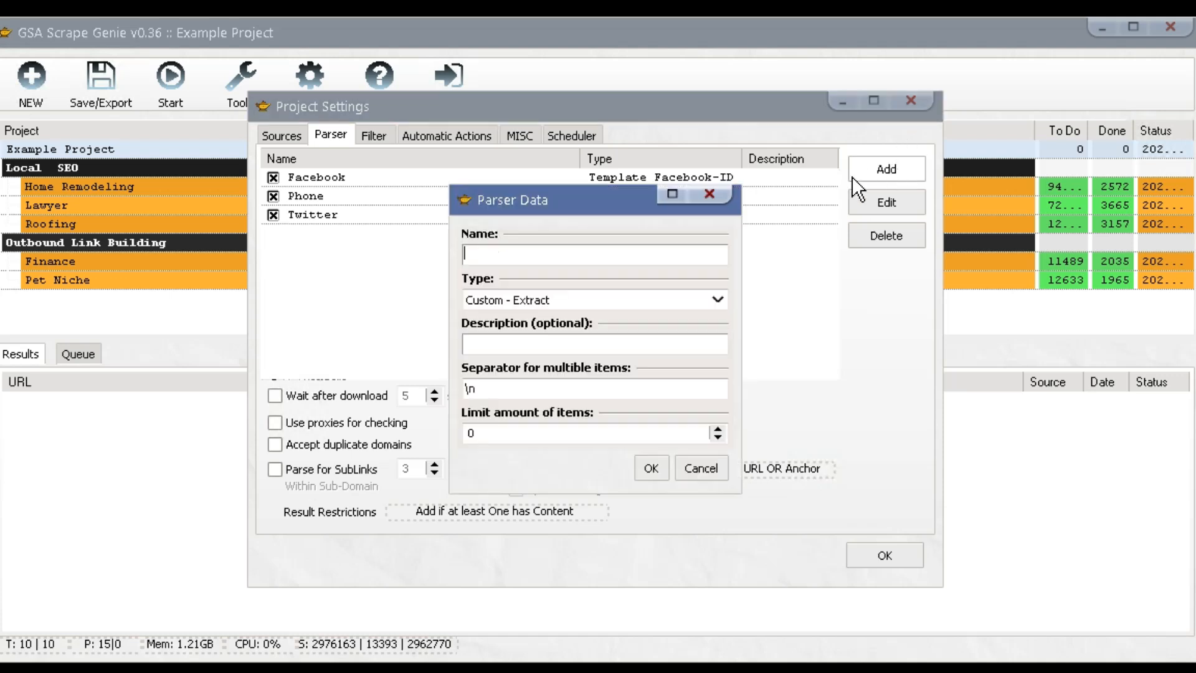
pyautogui.click(610, 300)
pyautogui.moveTo(716, 353)
pyautogui.mouseDown()
pyautogui.moveTo(711, 376)
pyautogui.moveTo(714, 352)
pyautogui.mouseUp()
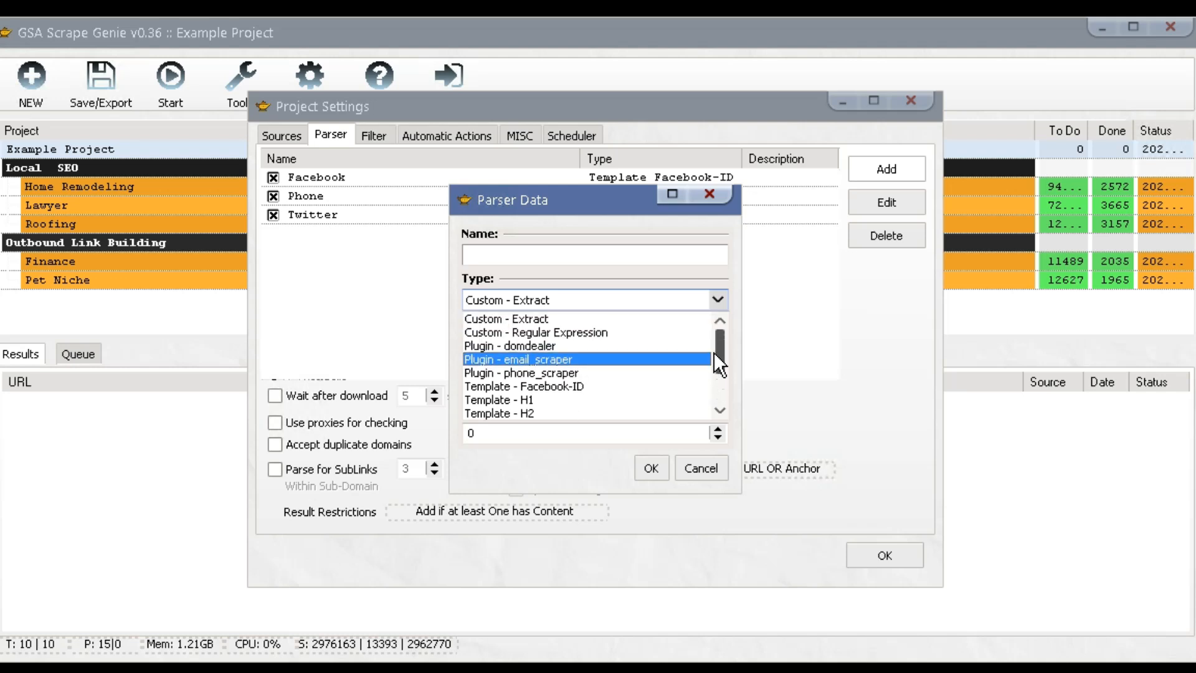
pyautogui.click(622, 359)
pyautogui.click(501, 260)
pyautogui.write('Email')
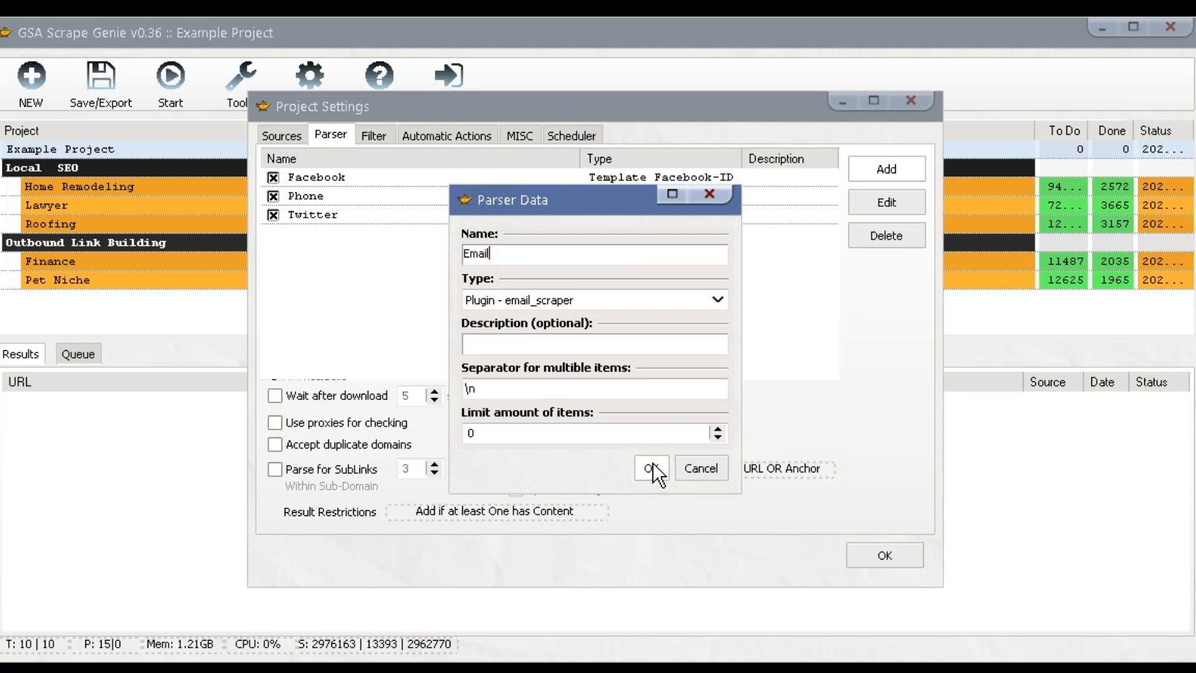
pyautogui.click(651, 468)
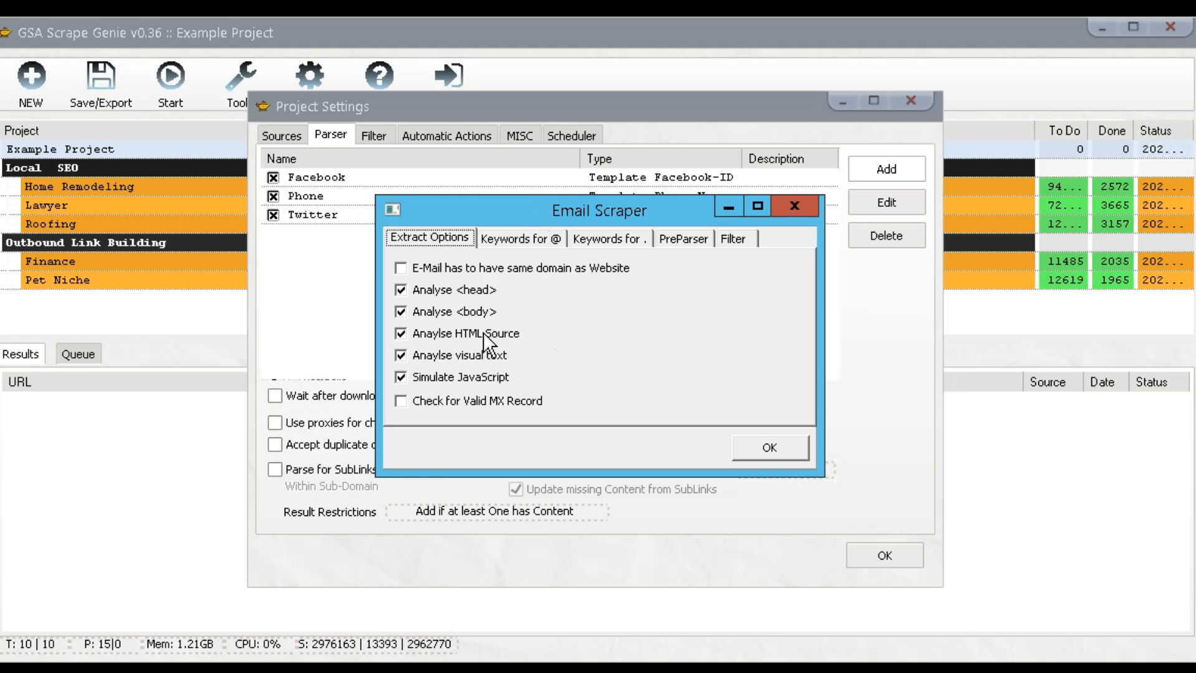
# Require a valid MX record in the email scraper options, keeping JavaScript simulation on.
pyautogui.click(485, 377)
pyautogui.click(485, 377)
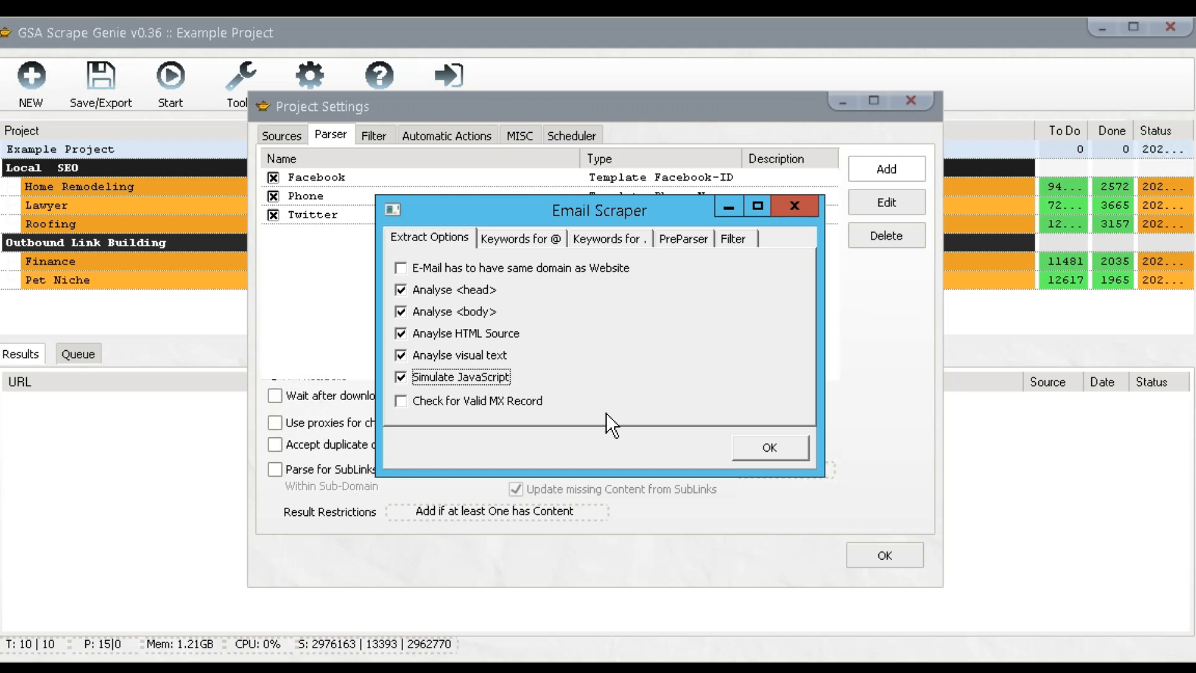
pyautogui.click(525, 402)
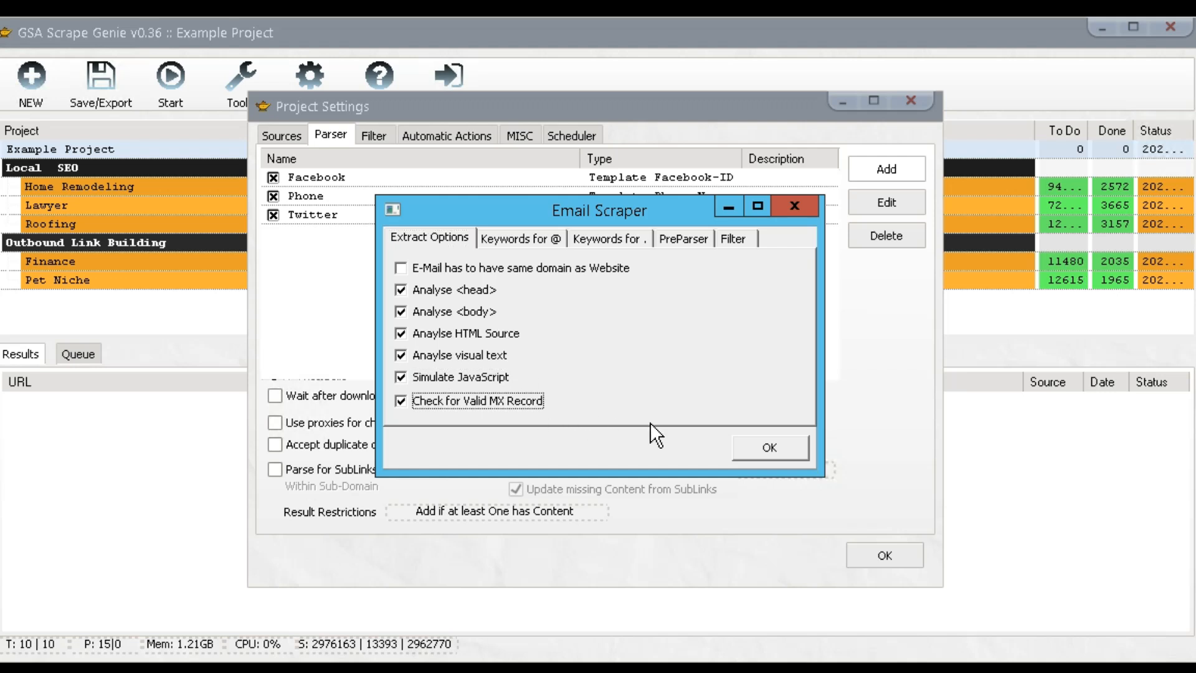
pyautogui.click(552, 239)
pyautogui.click(636, 239)
pyautogui.click(682, 239)
pyautogui.click(732, 238)
pyautogui.click(756, 441)
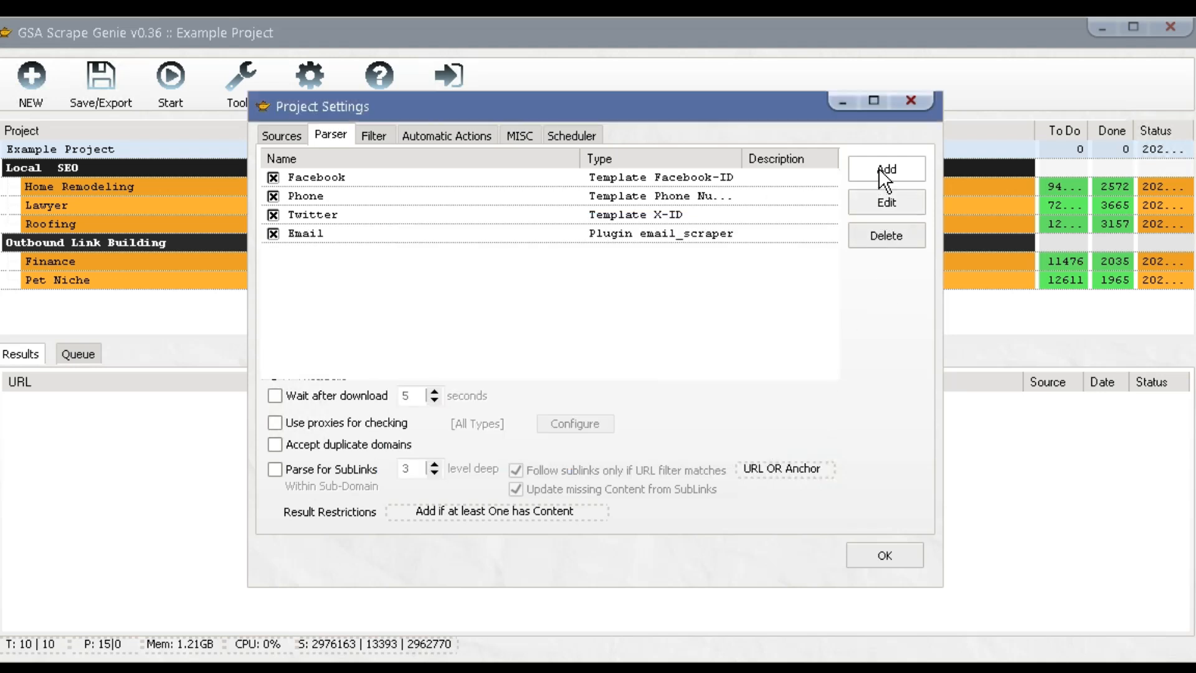
# Add a parser using the phone_scraper plugin and review its keyword, preparser and filter tabs.
pyautogui.click(878, 167)
pyautogui.click(602, 305)
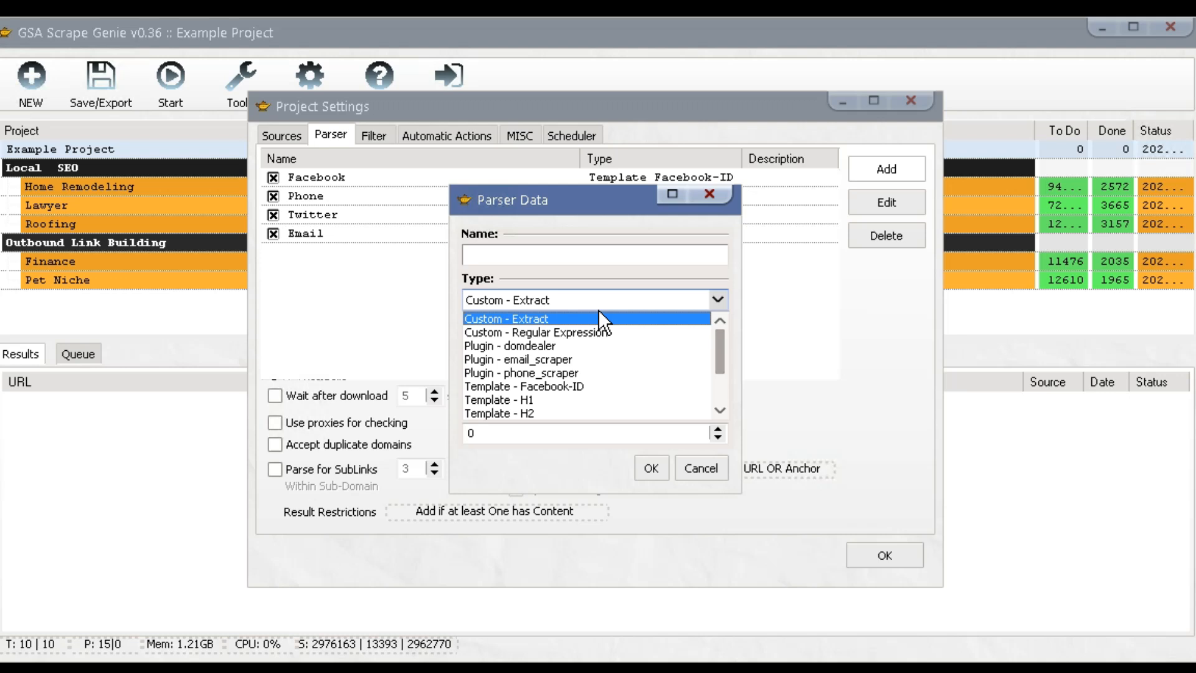
pyautogui.click(573, 374)
pyautogui.click(542, 255)
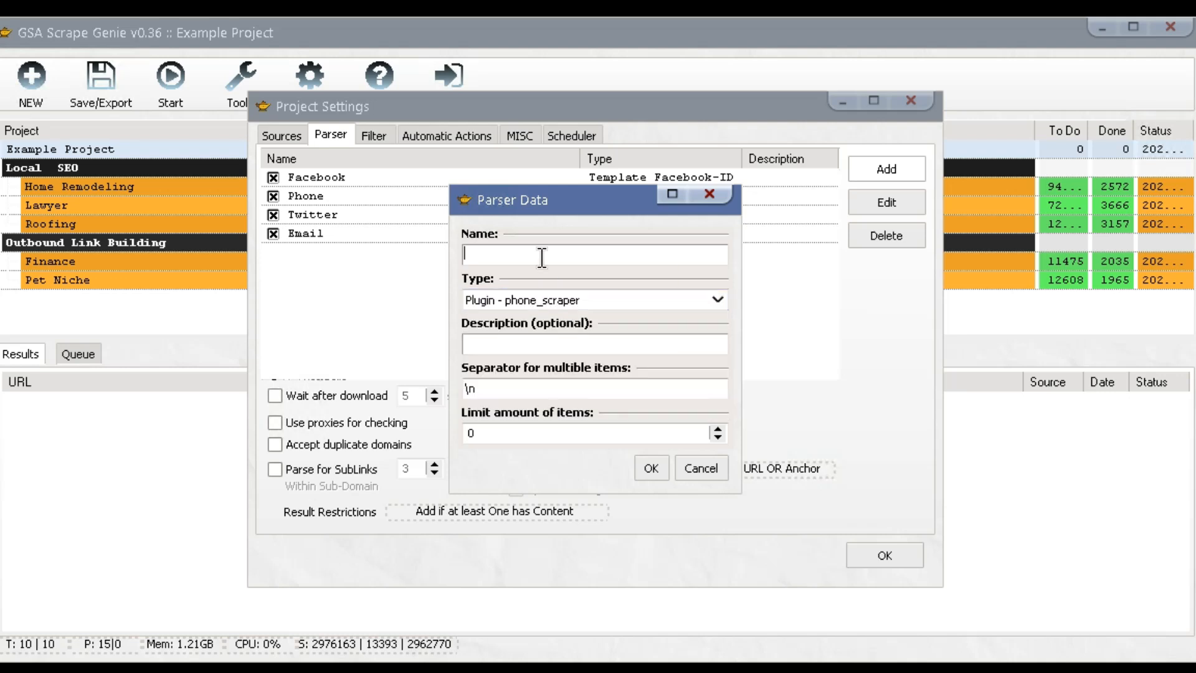
pyautogui.click(651, 469)
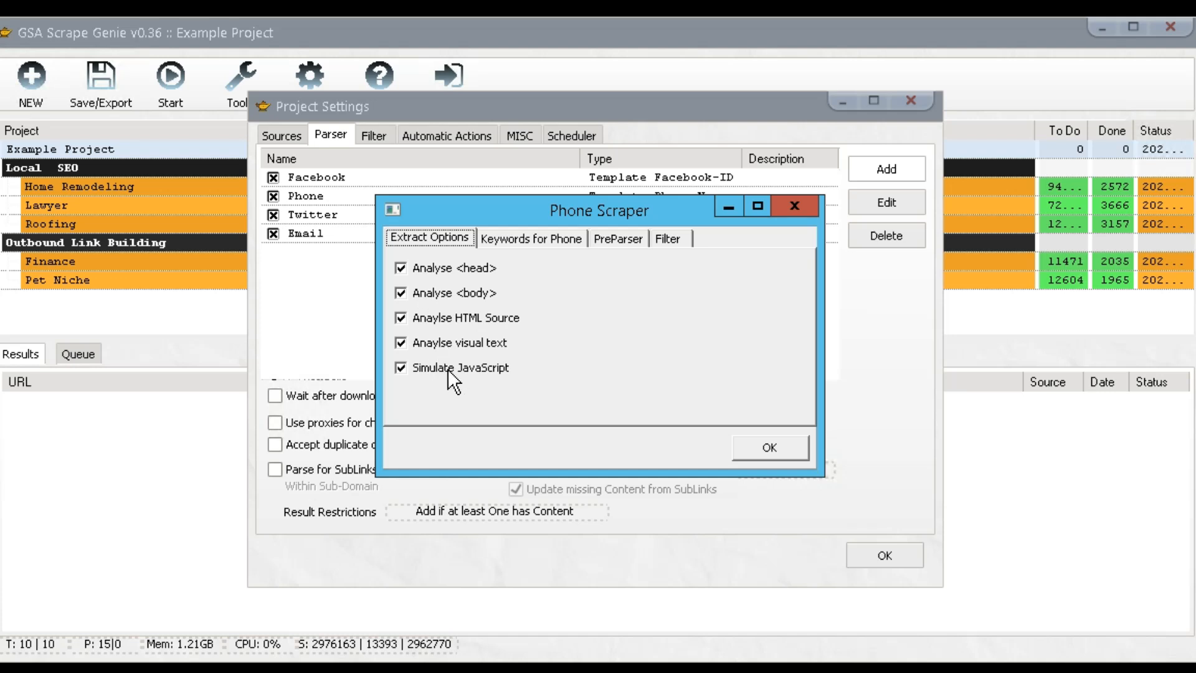
pyautogui.click(525, 237)
pyautogui.click(636, 239)
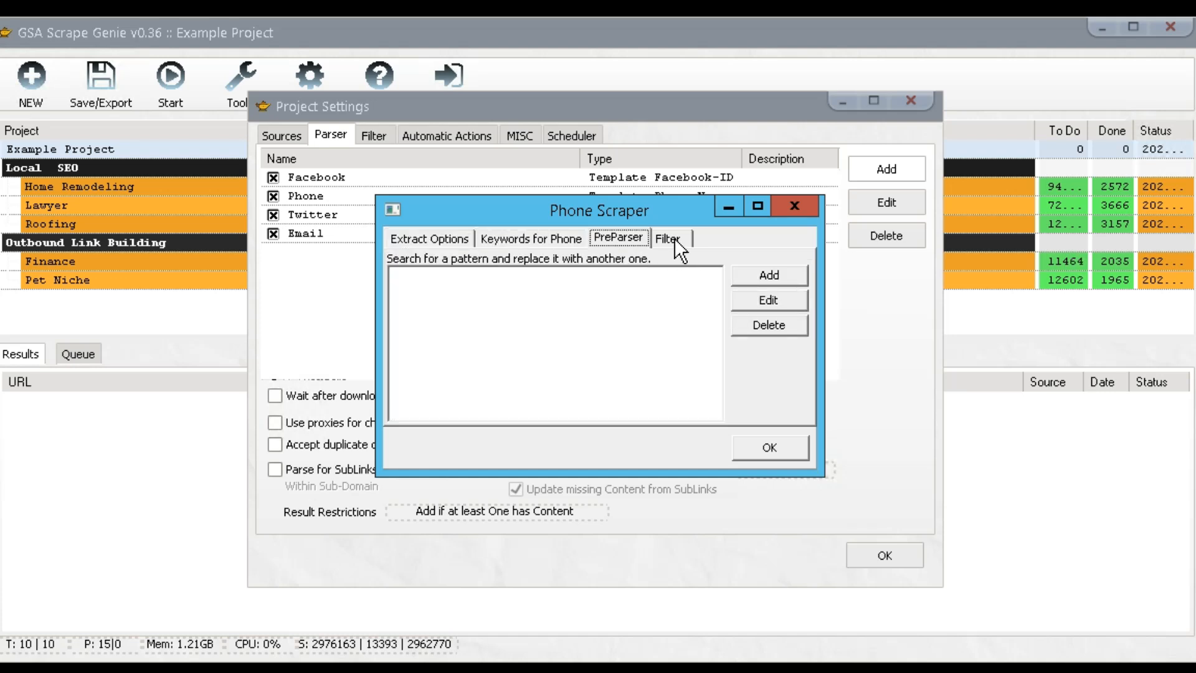
pyautogui.click(672, 238)
# Save the phone_scraper parser, then start a 'custom' extract parser and discard it empty.
pyautogui.click(750, 449)
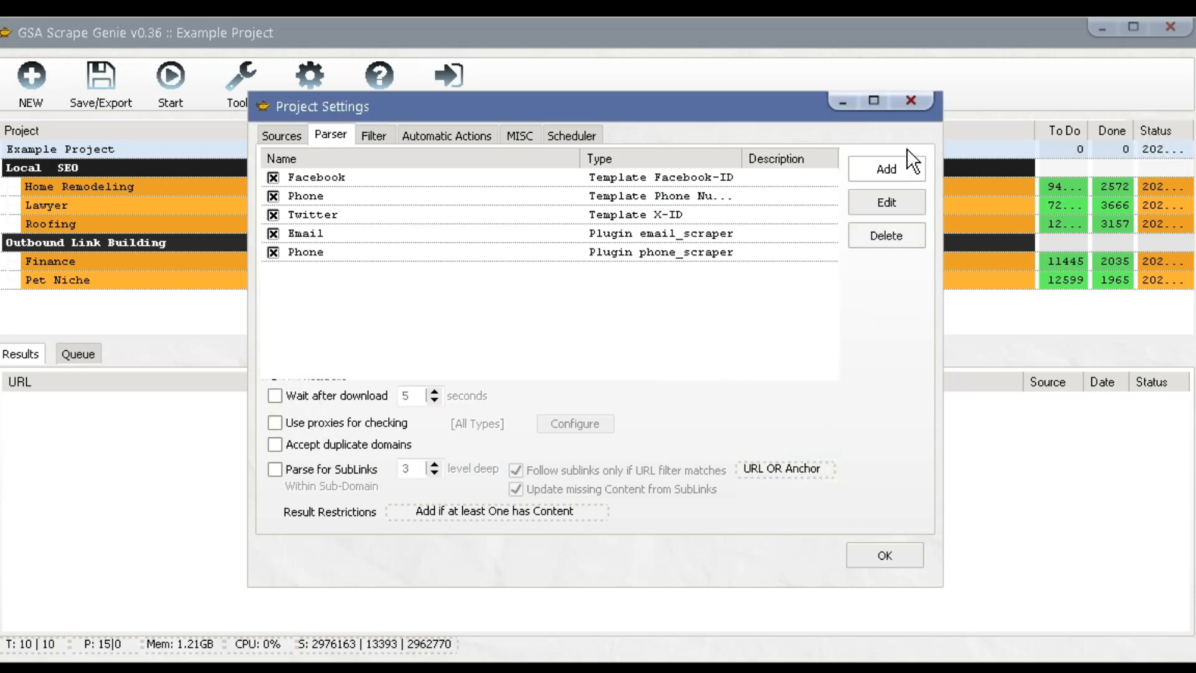
pyautogui.click(888, 168)
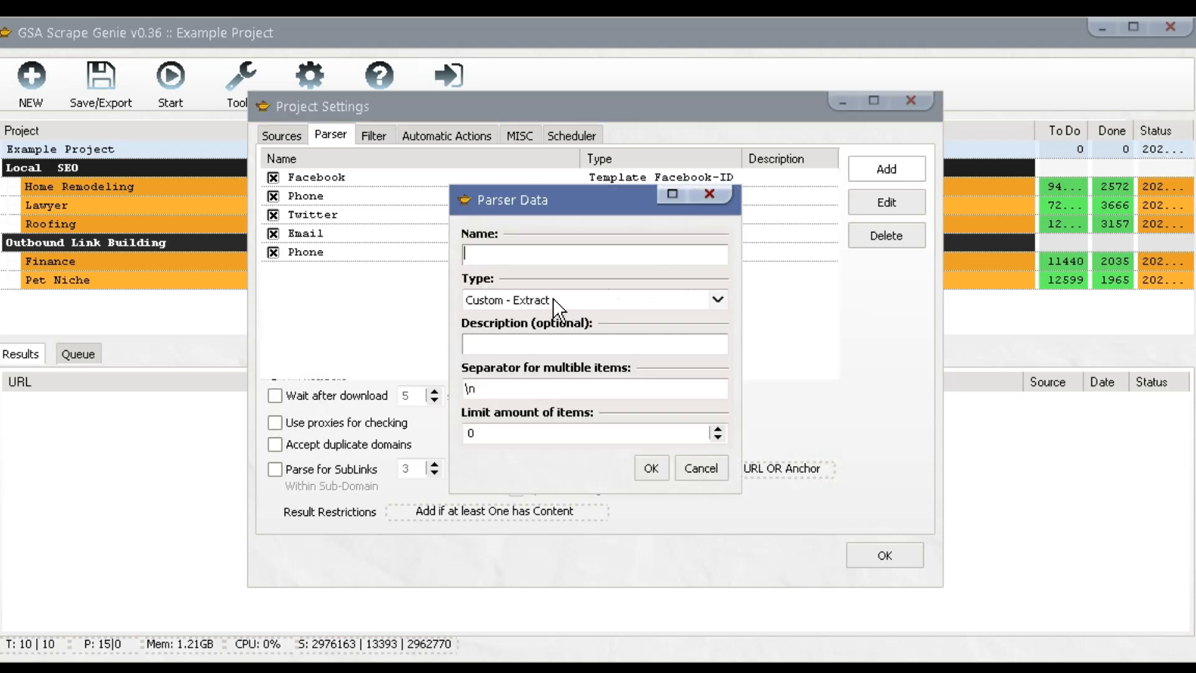
pyautogui.write('custom')
pyautogui.click(653, 468)
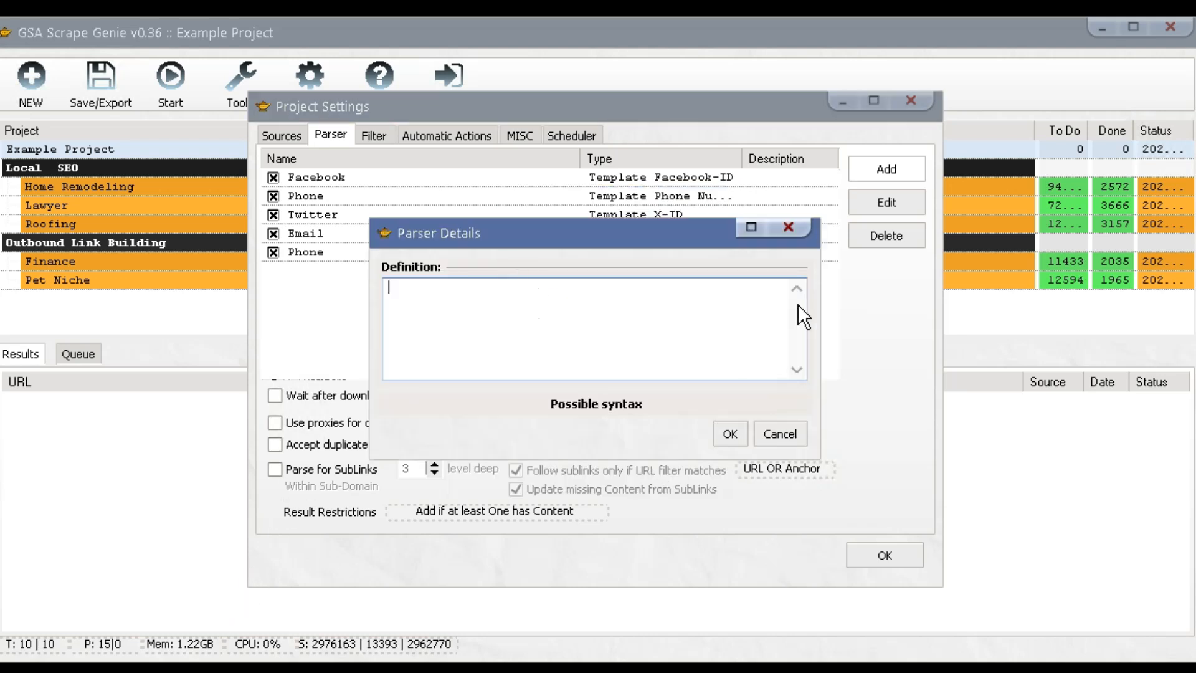
pyautogui.click(789, 227)
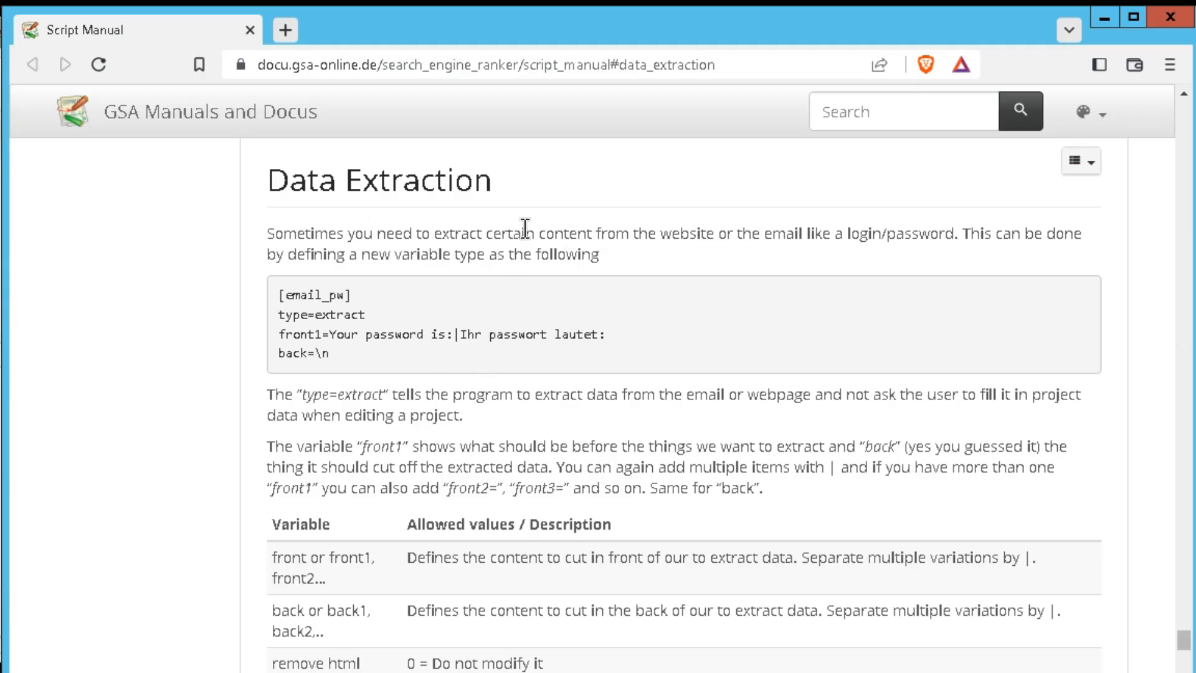
pyautogui.scroll(1, 1104, 433)
pyautogui.scroll(-8, 1104, 433)
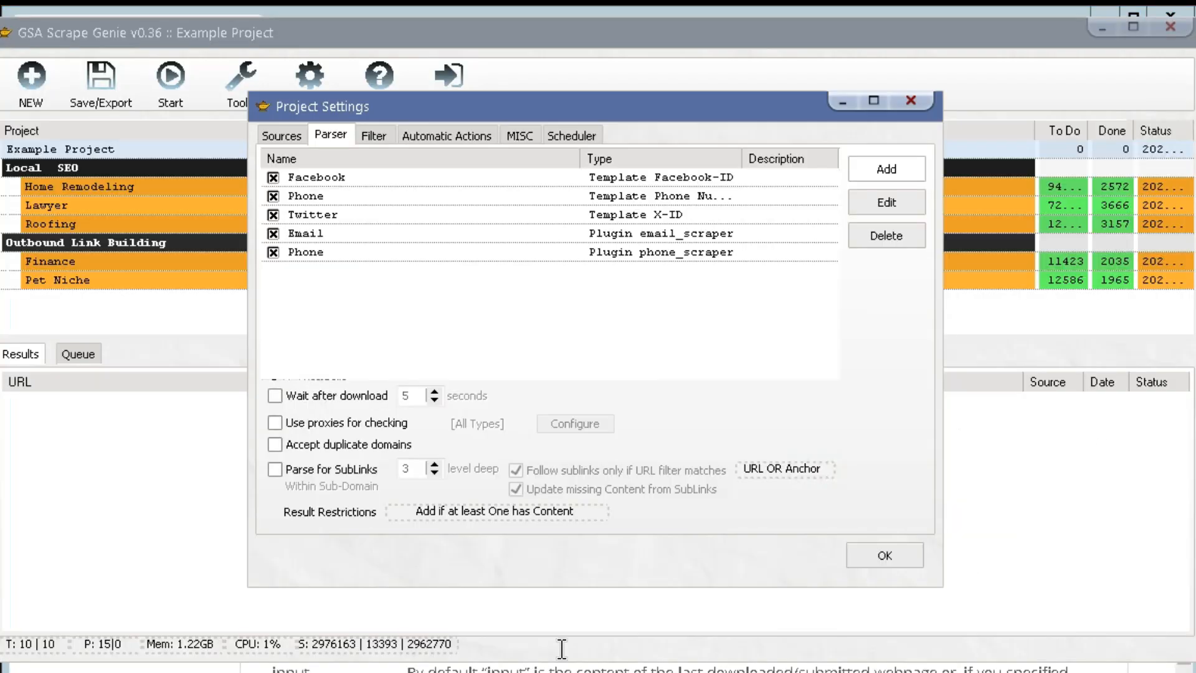
# Start a Regular Expression parser, then discard it empty.
pyautogui.click(881, 170)
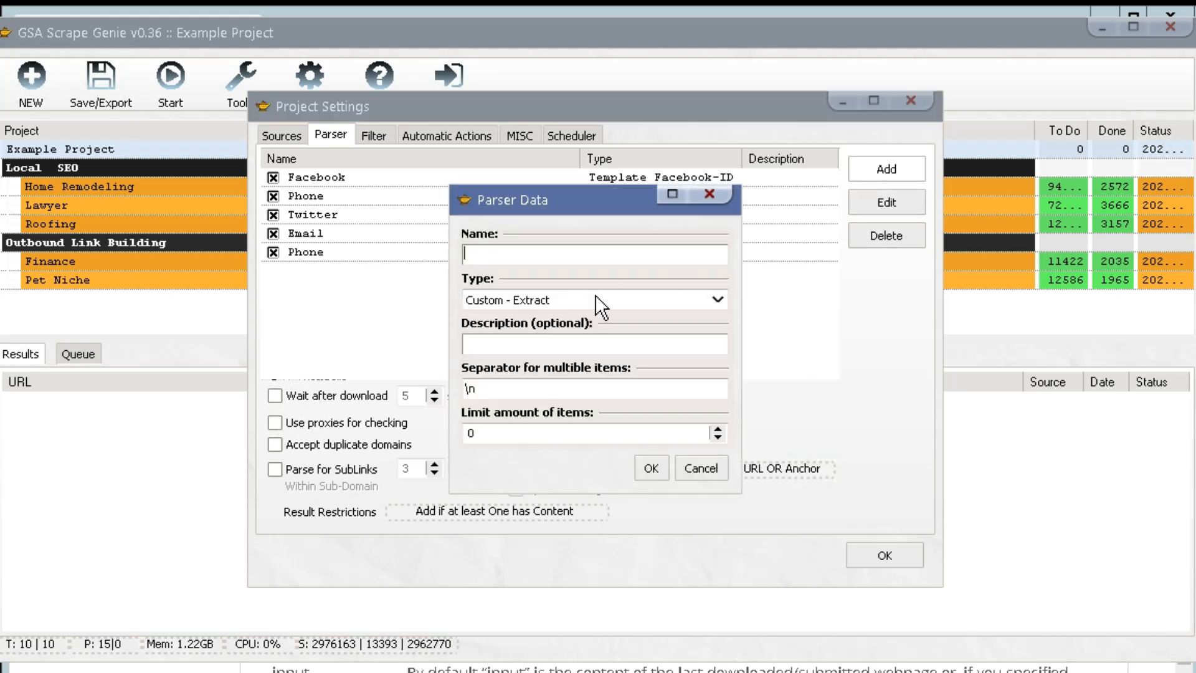
pyautogui.click(600, 305)
pyautogui.click(569, 331)
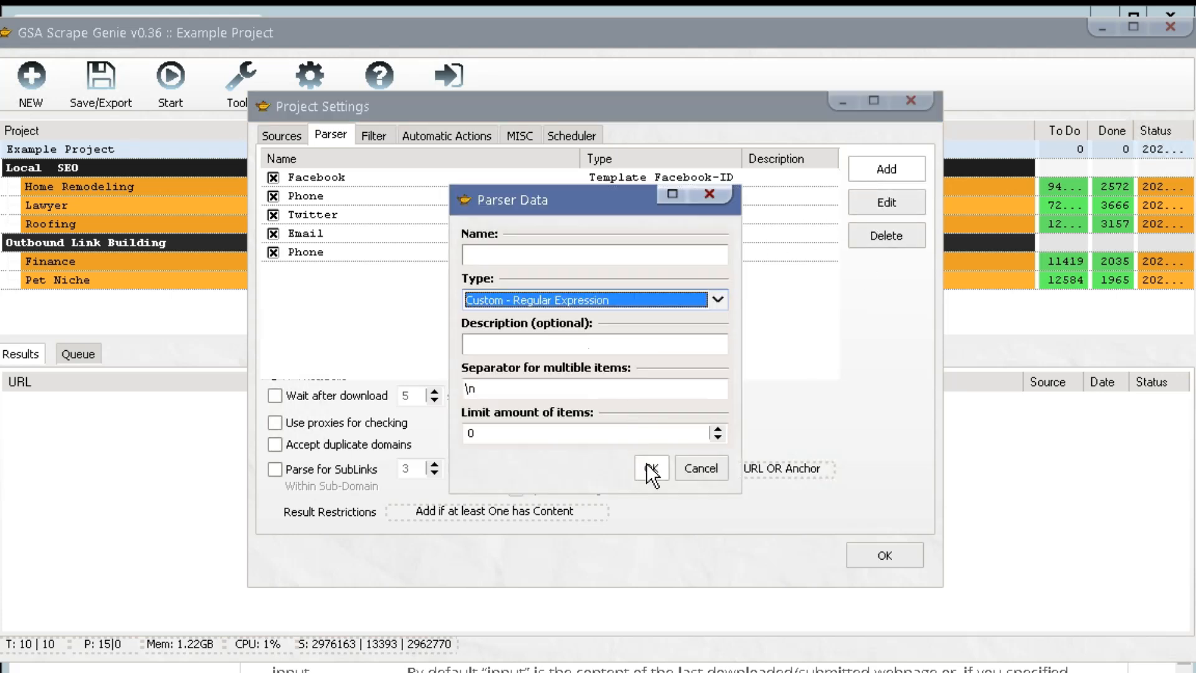
pyautogui.click(650, 468)
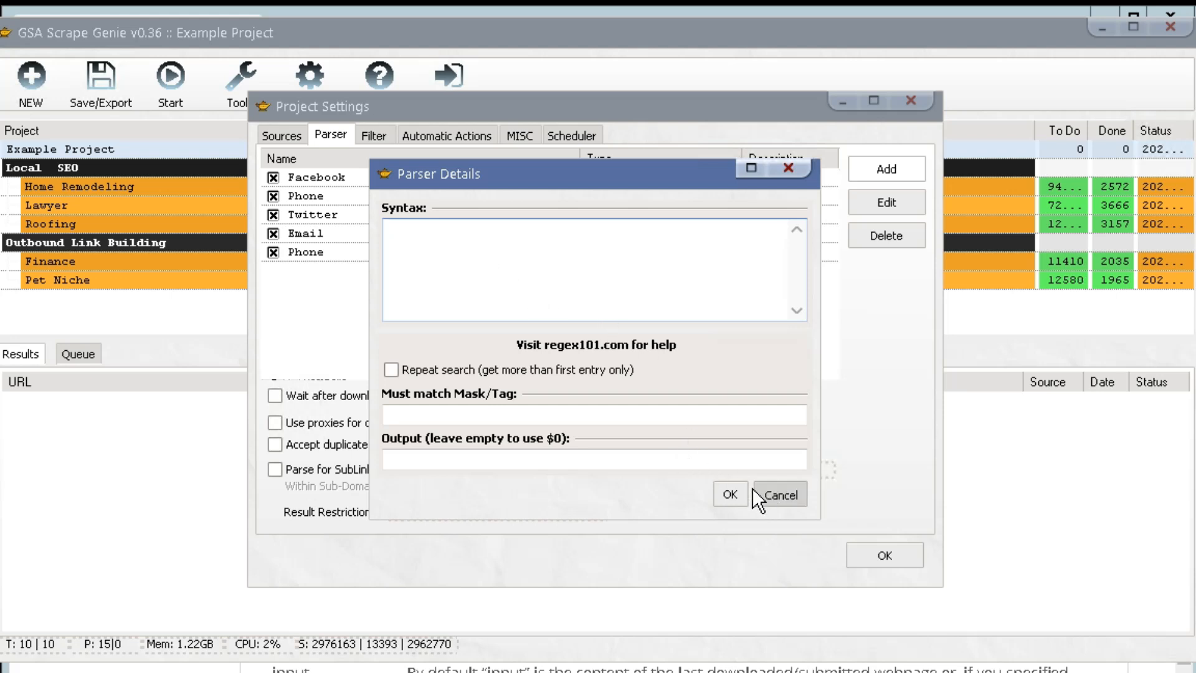
pyautogui.click(772, 495)
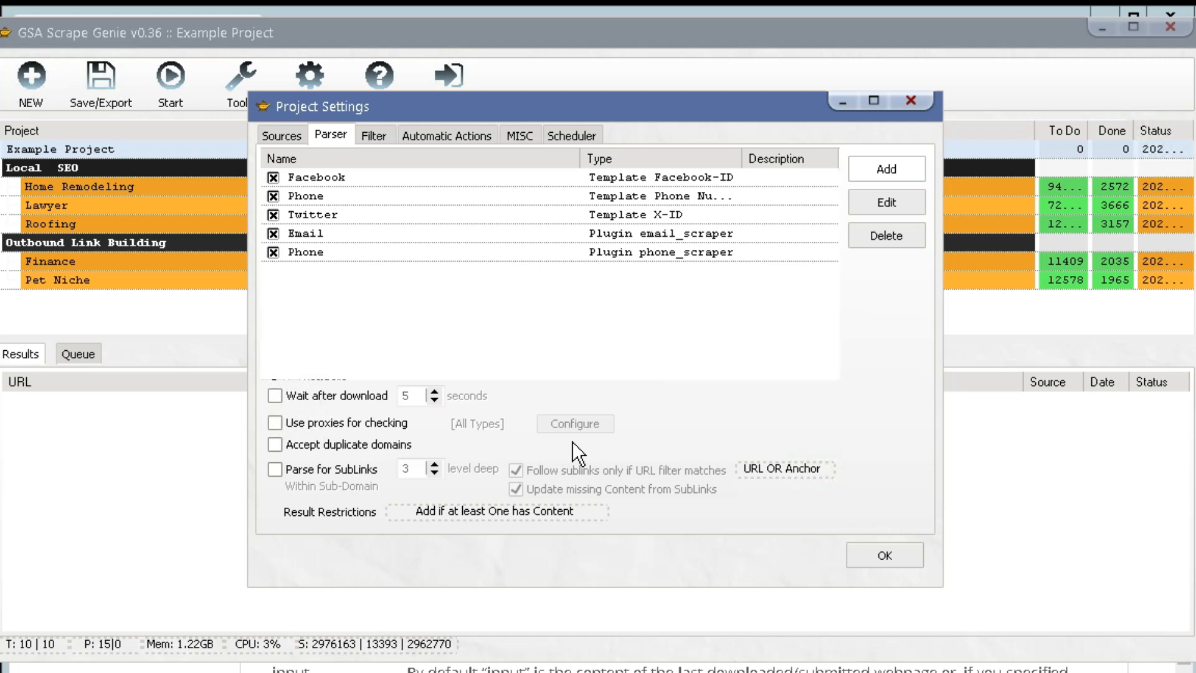
# Pause 5 seconds after downloads, use proxies for checking, and parse sublinks one level shallower.
pyautogui.click(355, 399)
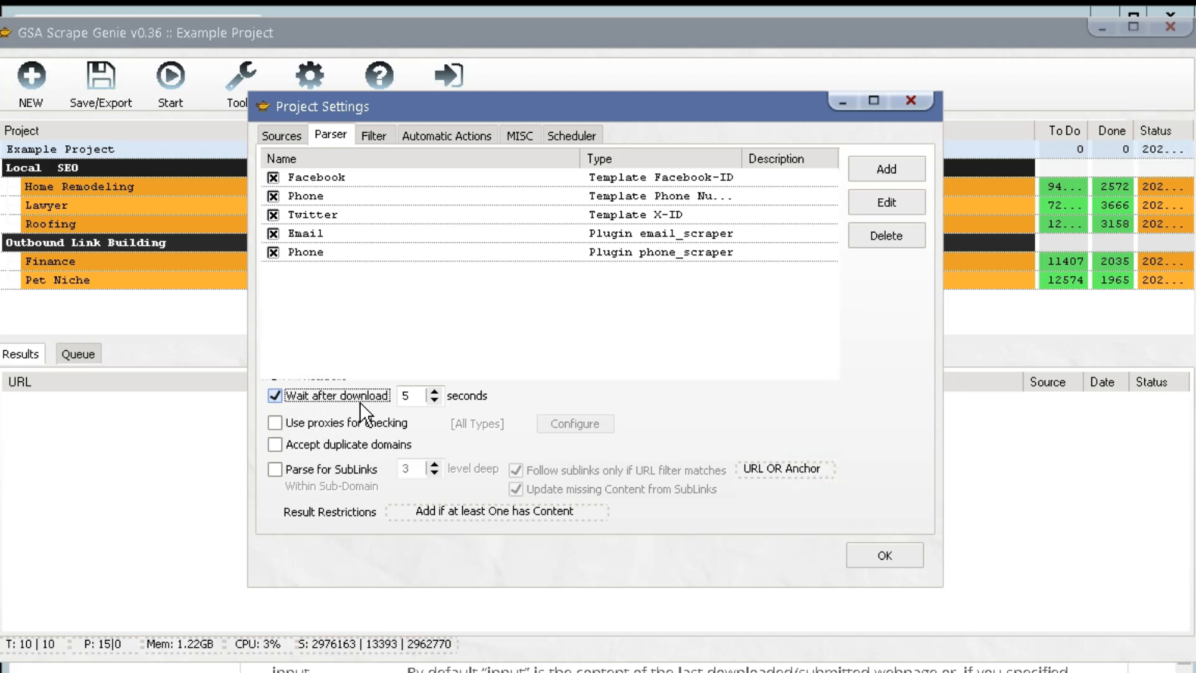
pyautogui.click(357, 424)
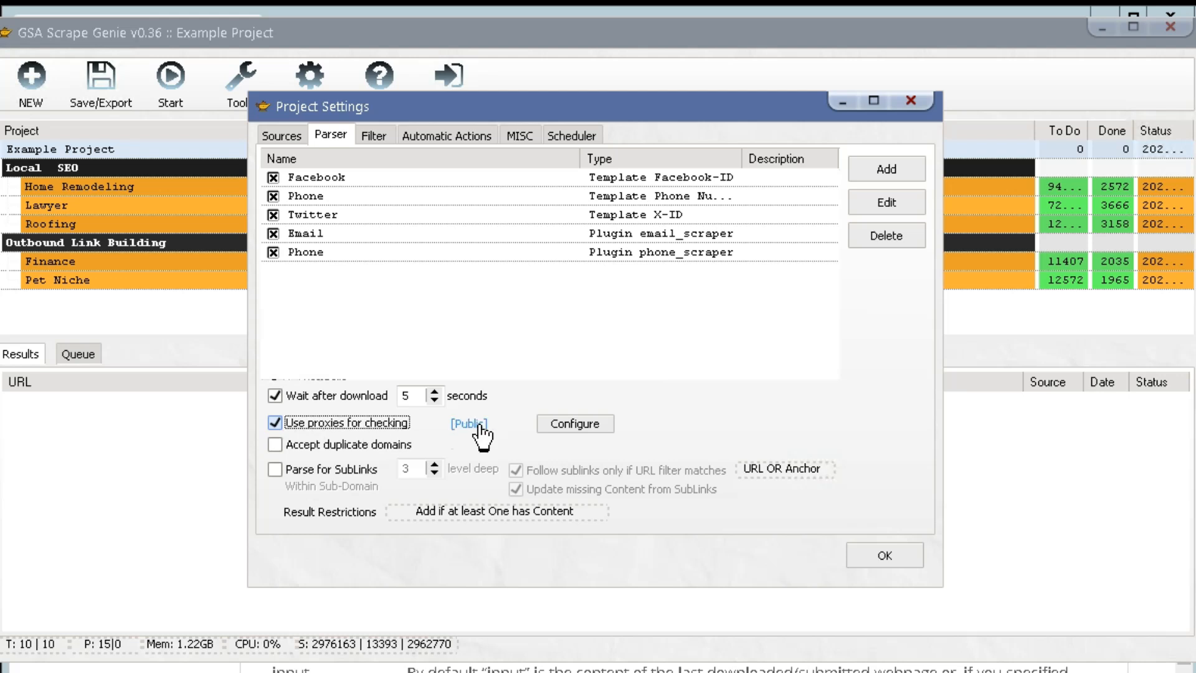
pyautogui.click(372, 443)
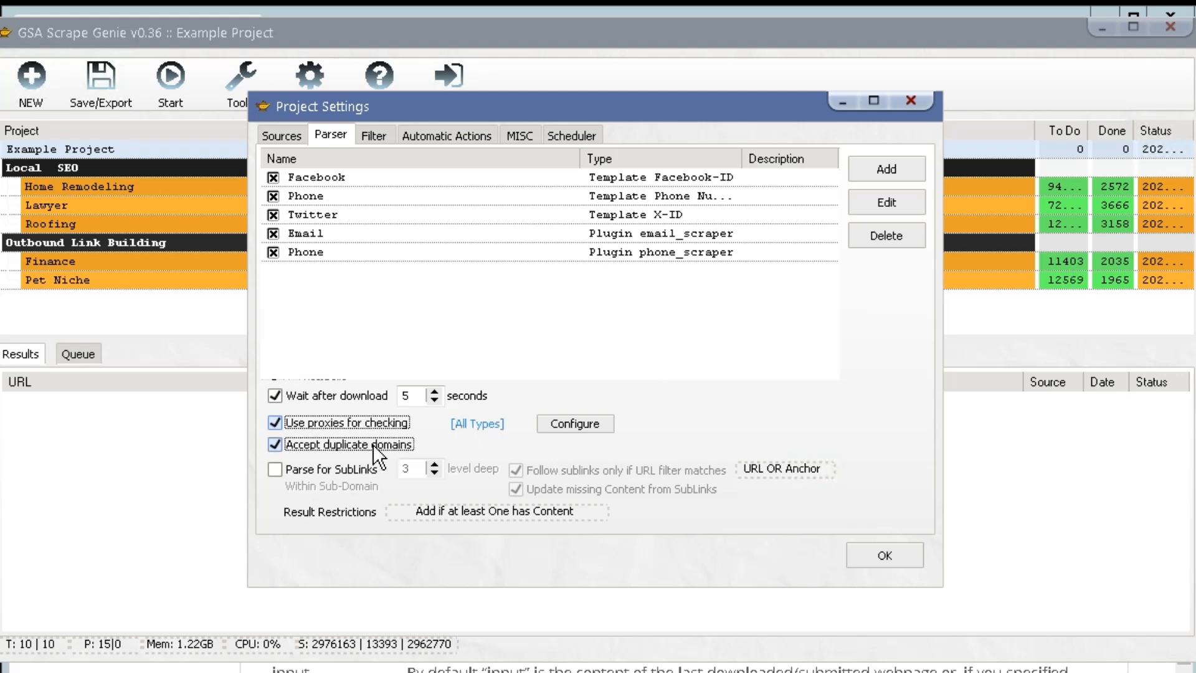
pyautogui.click(358, 466)
pyautogui.click(363, 448)
pyautogui.click(433, 474)
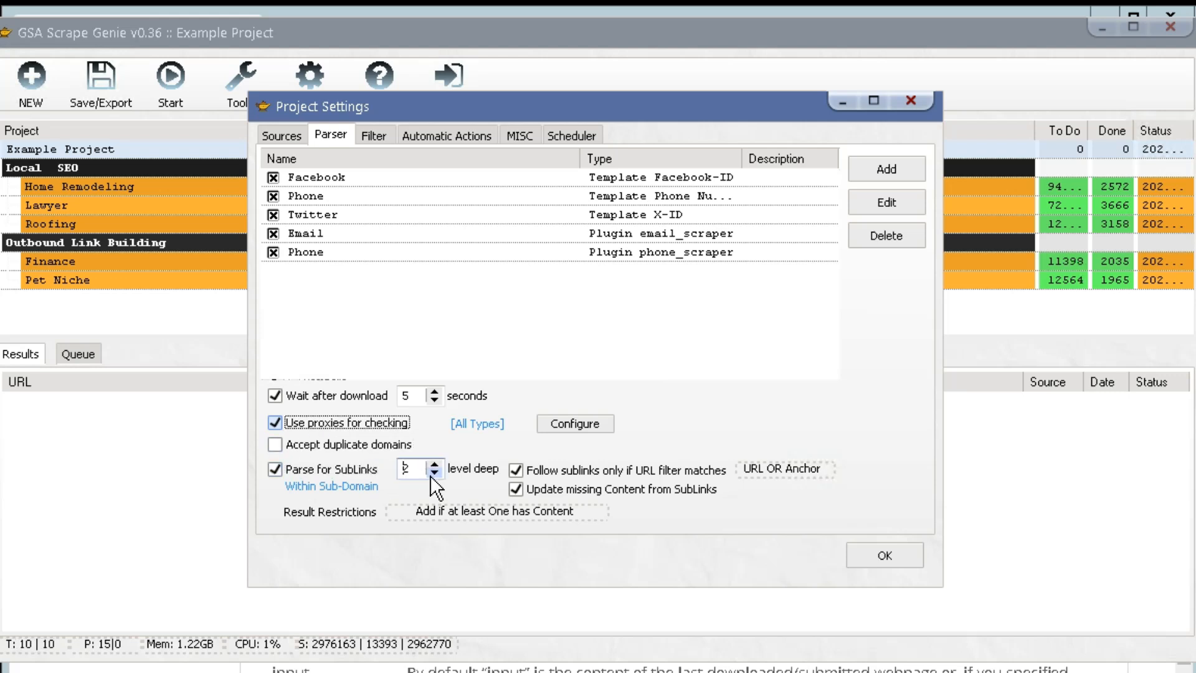
# Match on URL AND Anchor, keeping the 'Add if at least One has Content' rule.
pyautogui.click(771, 473)
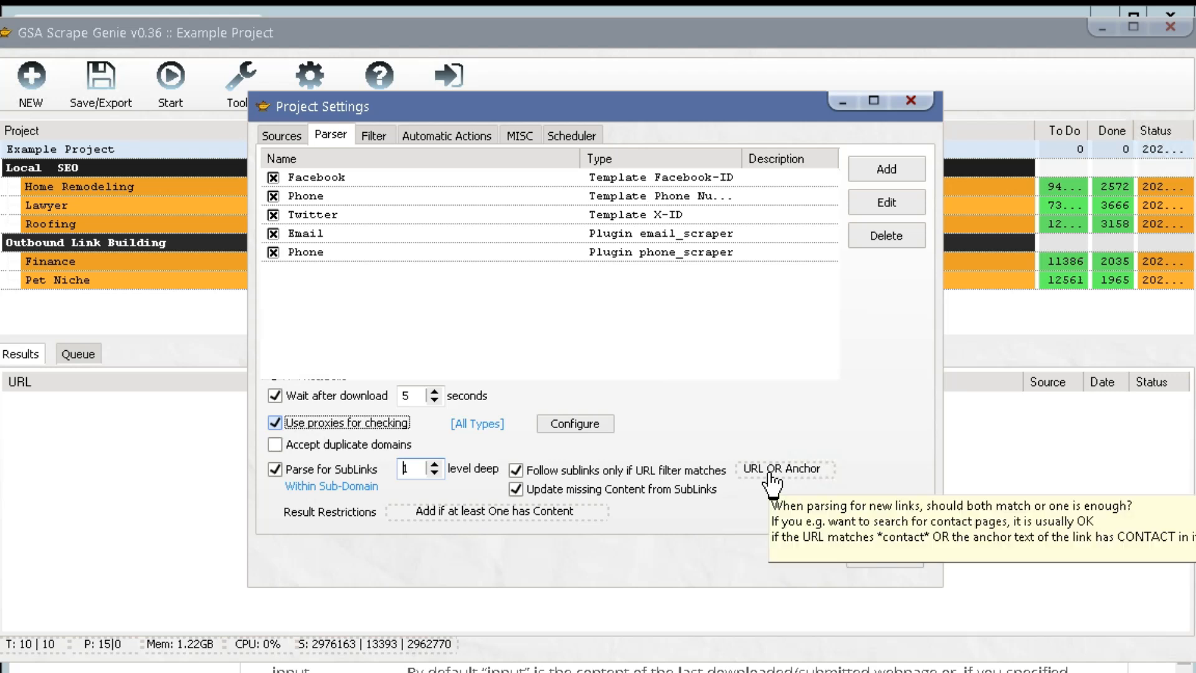
pyautogui.click(537, 516)
pyautogui.click(537, 516)
pyautogui.click(537, 515)
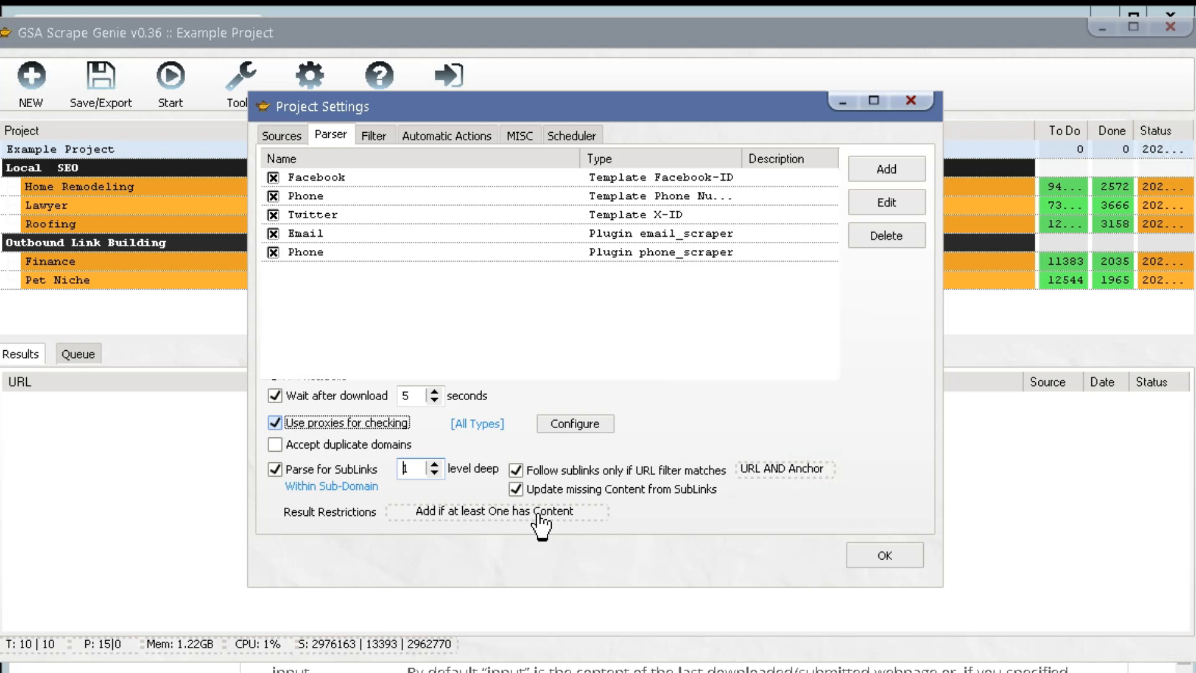
pyautogui.click(539, 515)
pyautogui.click(537, 515)
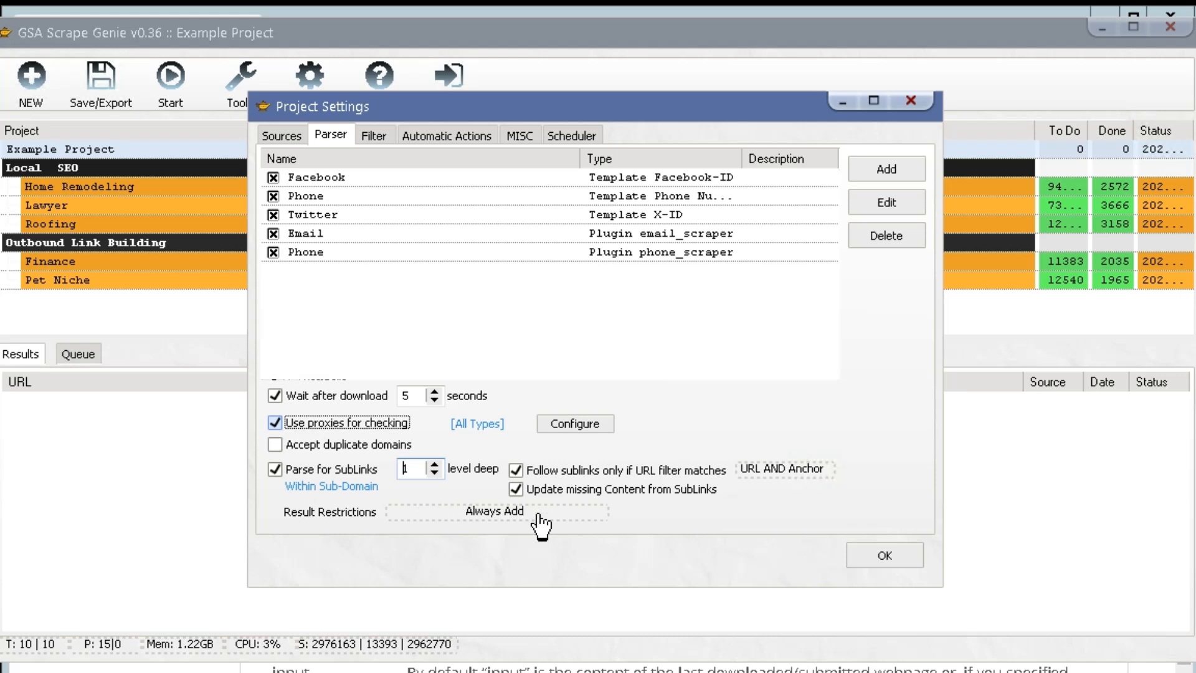
pyautogui.click(538, 516)
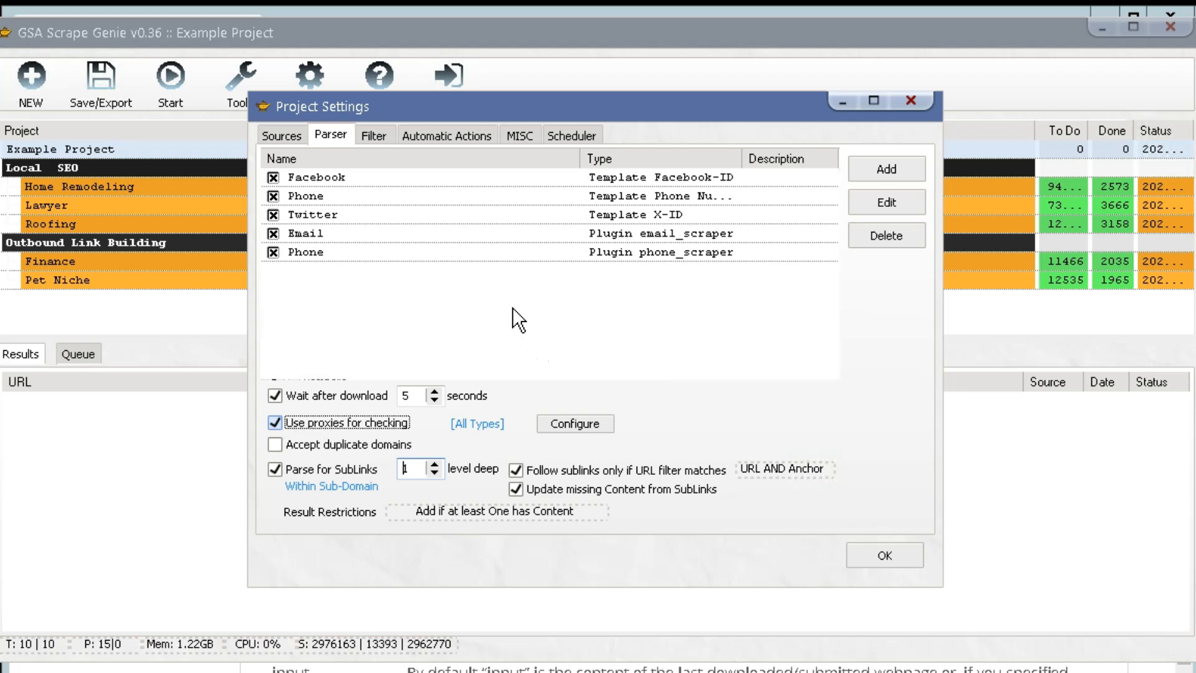
pyautogui.click(373, 134)
pyautogui.click(293, 159)
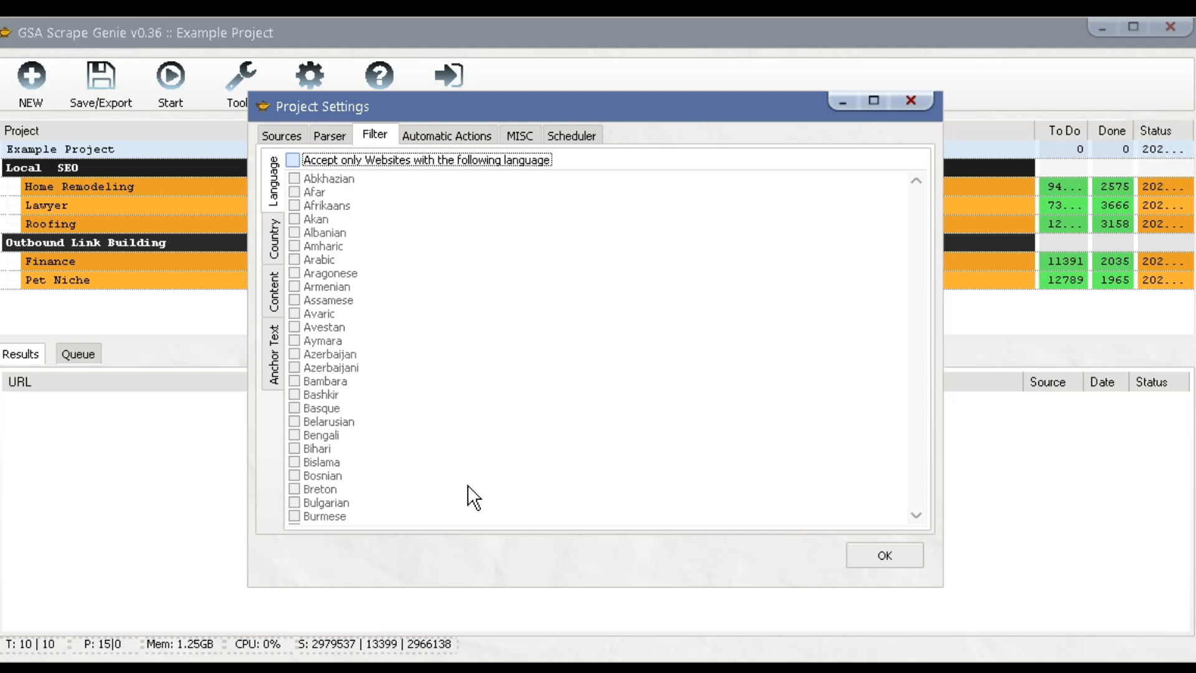
# Leave the language filter with every language unchecked after trying Check All and Check None.
pyautogui.click(389, 161)
pyautogui.moveTo(915, 218); pyautogui.dragTo(911, 187)
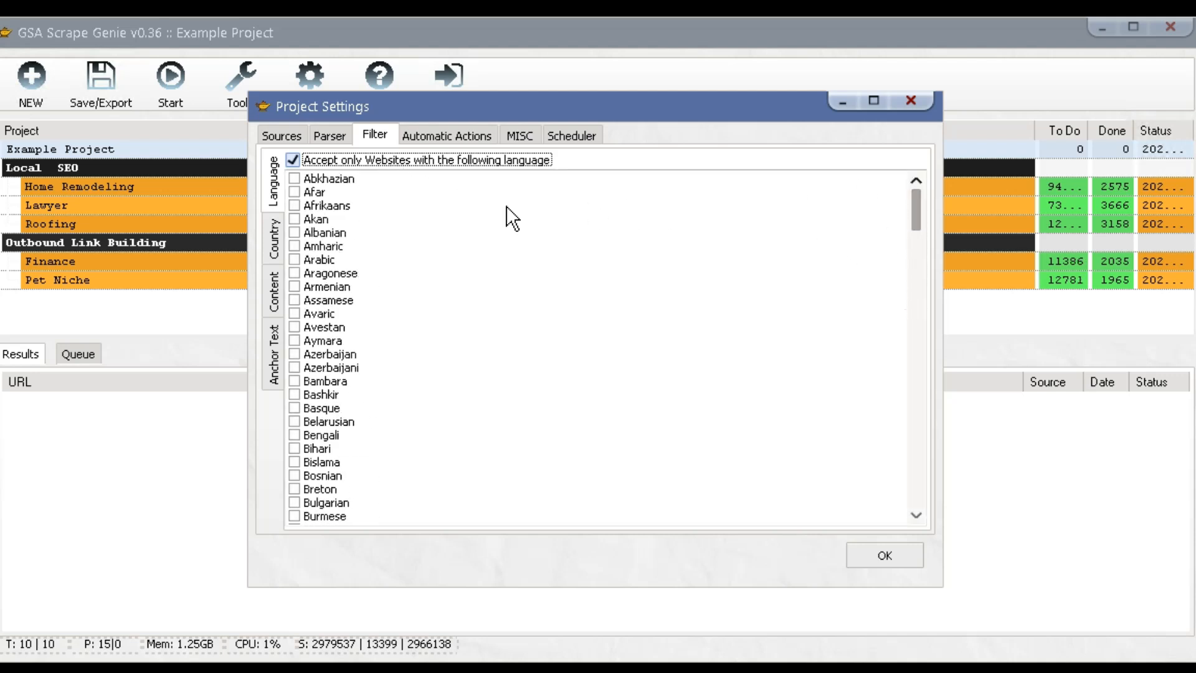
pyautogui.rightClick(435, 199)
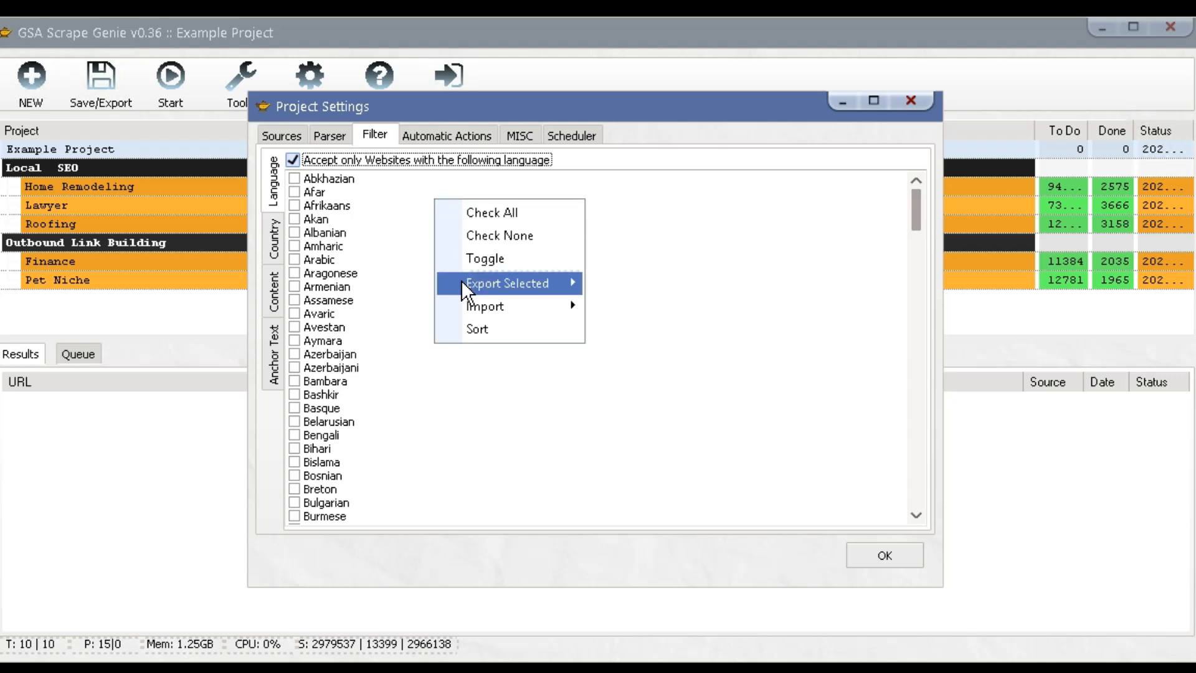
pyautogui.click(473, 216)
pyautogui.rightClick(435, 195)
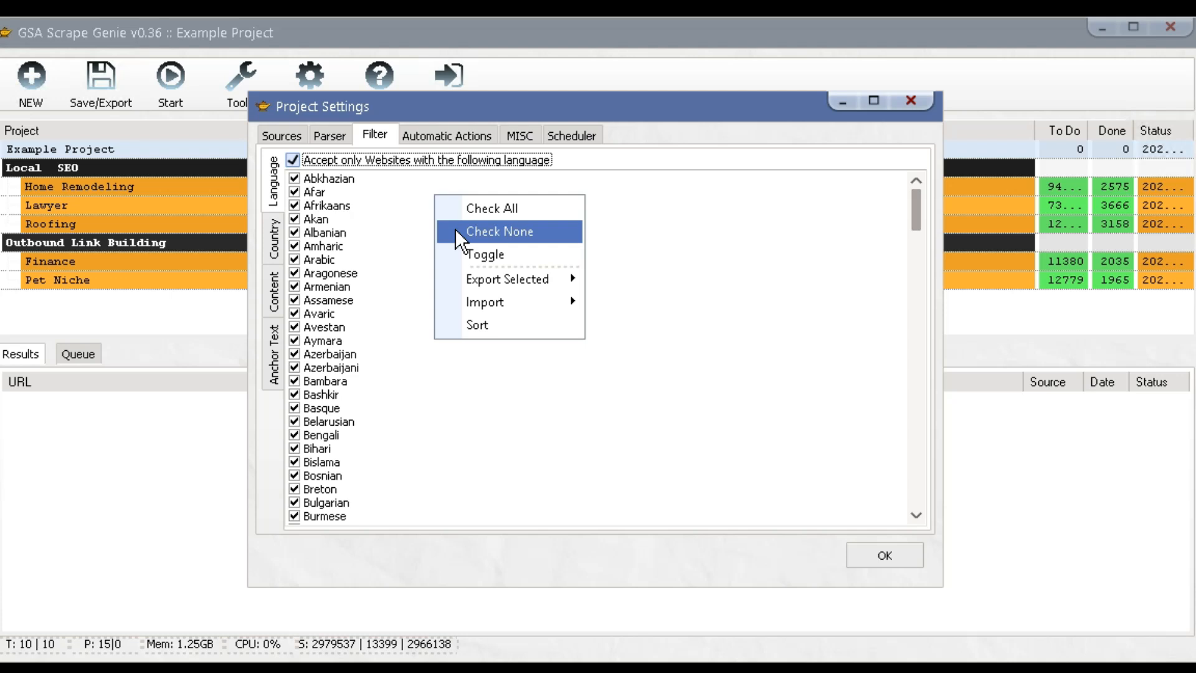
pyautogui.click(455, 228)
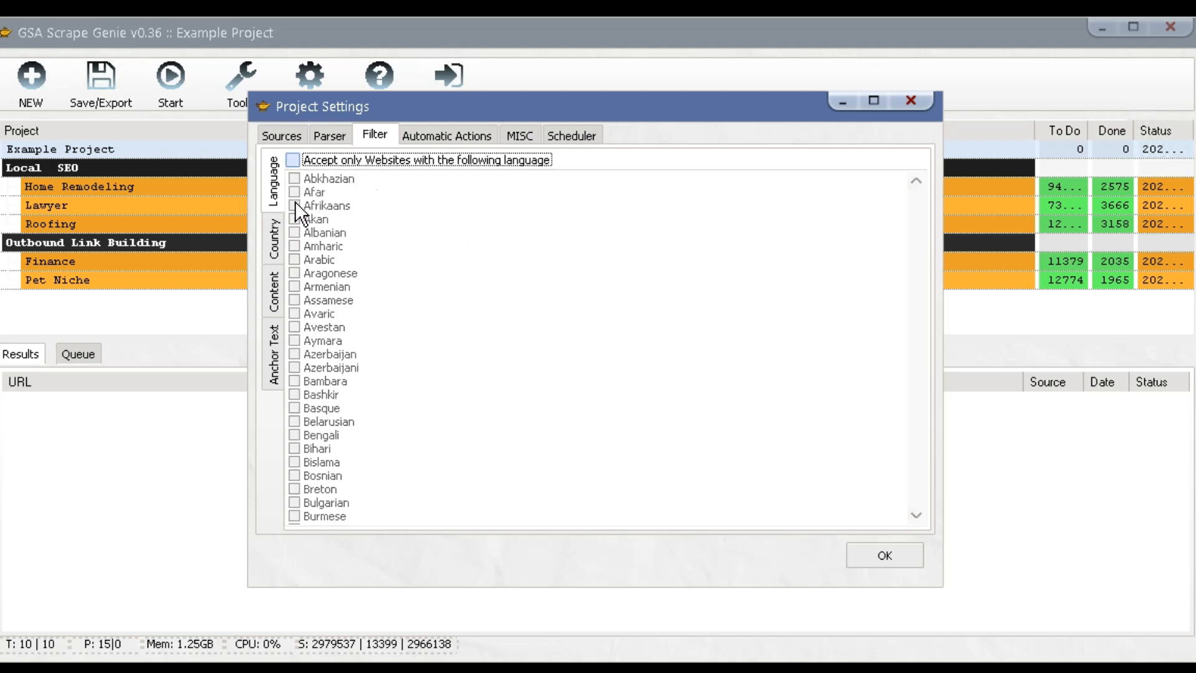
# Uncheck every country and turn off the country-only restriction.
pyautogui.click(275, 235)
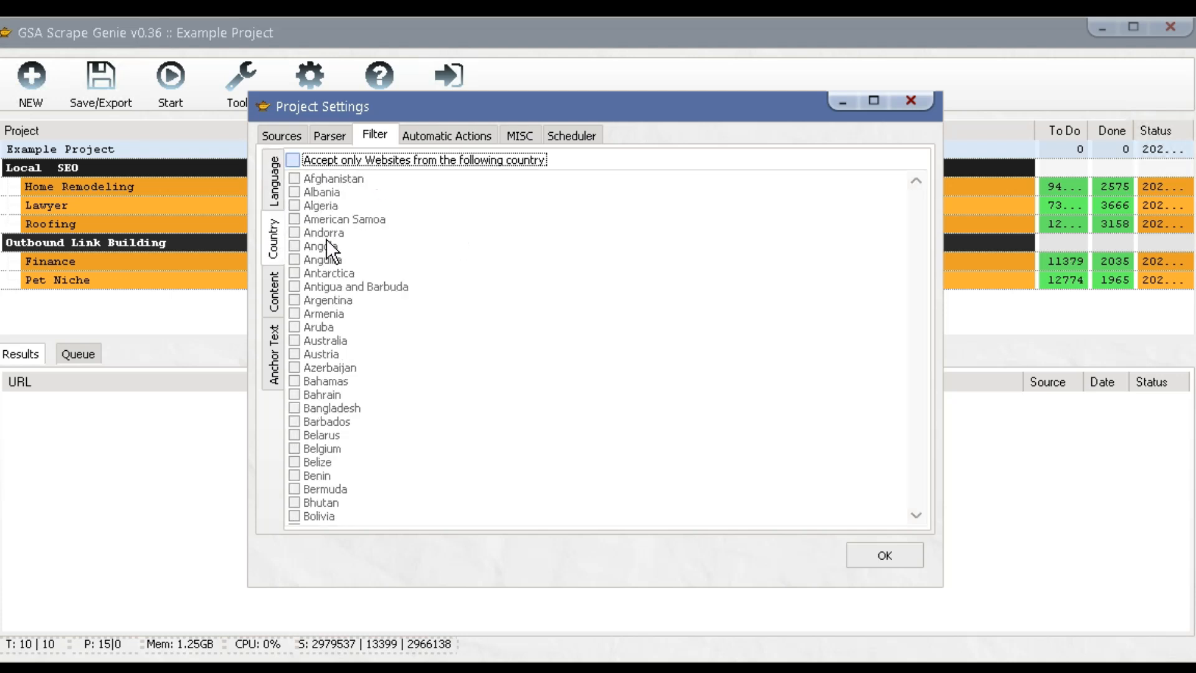
pyautogui.click(430, 158)
pyautogui.moveTo(916, 213); pyautogui.dragTo(916, 229)
pyautogui.moveTo(918, 283); pyautogui.dragTo(920, 199)
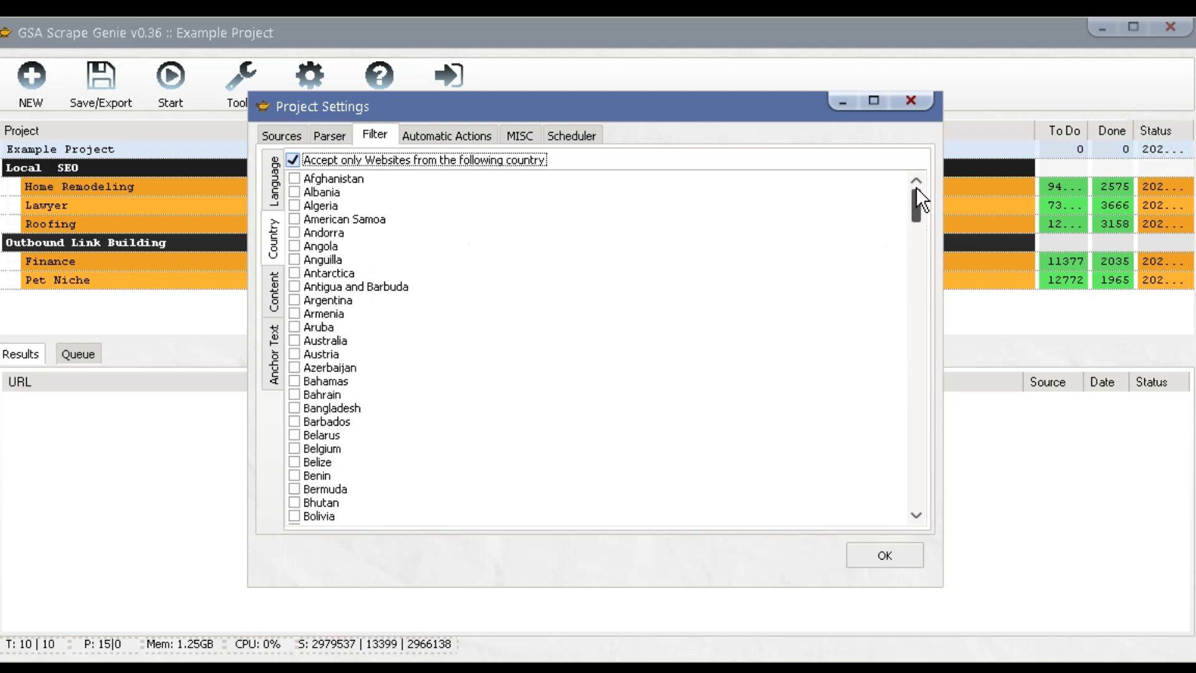
pyautogui.rightClick(497, 196)
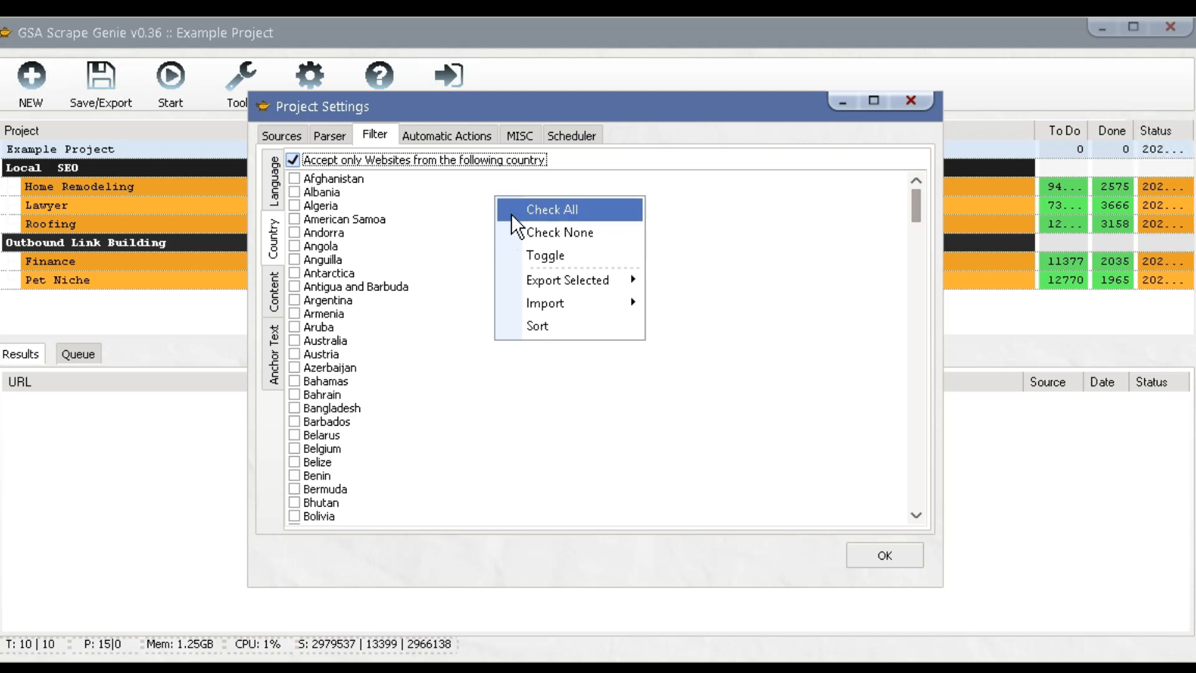
pyautogui.click(510, 213)
pyautogui.rightClick(461, 213)
pyautogui.click(488, 241)
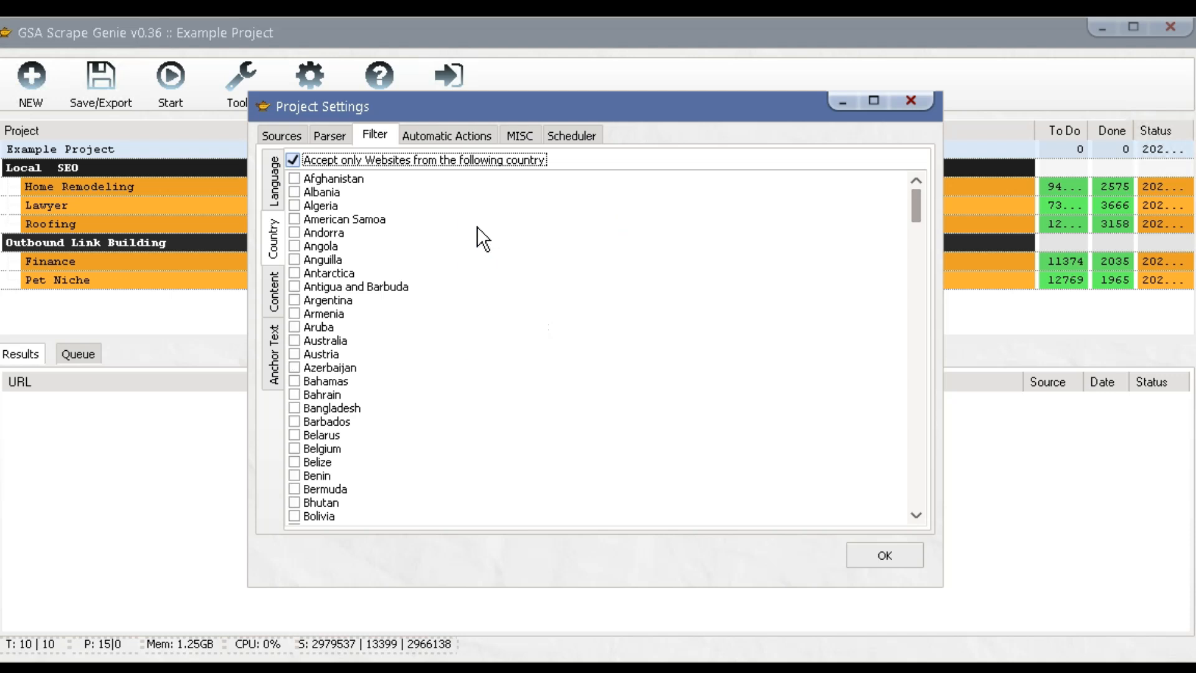
pyautogui.click(367, 157)
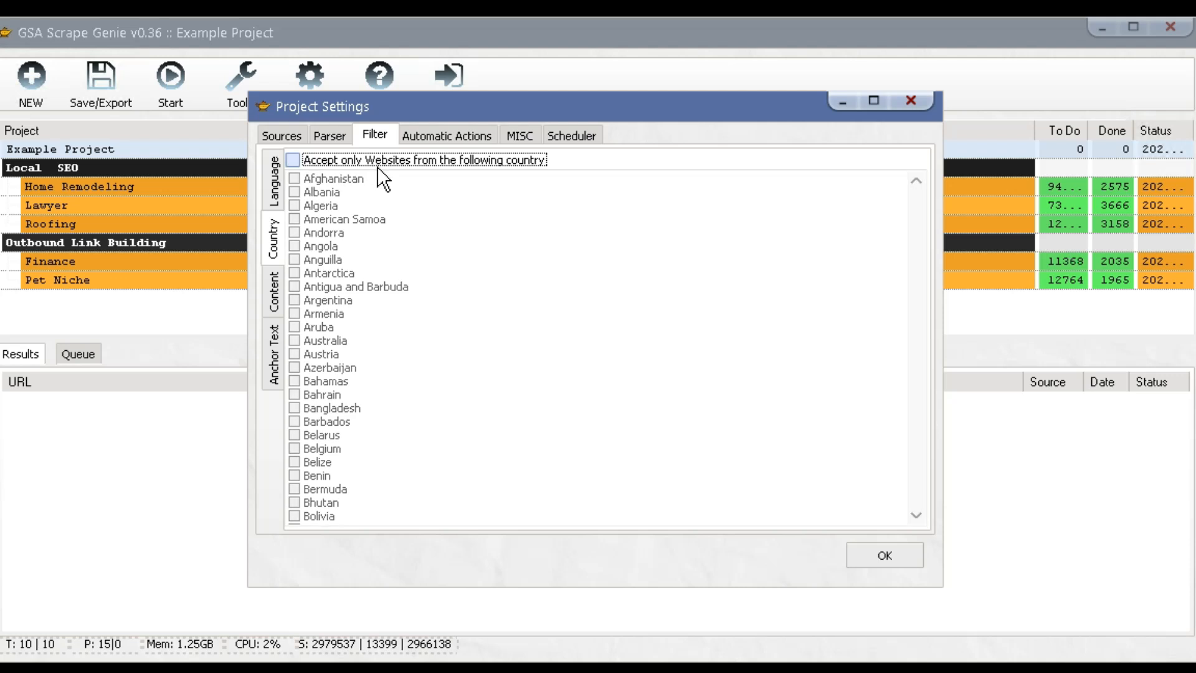
pyautogui.click(273, 284)
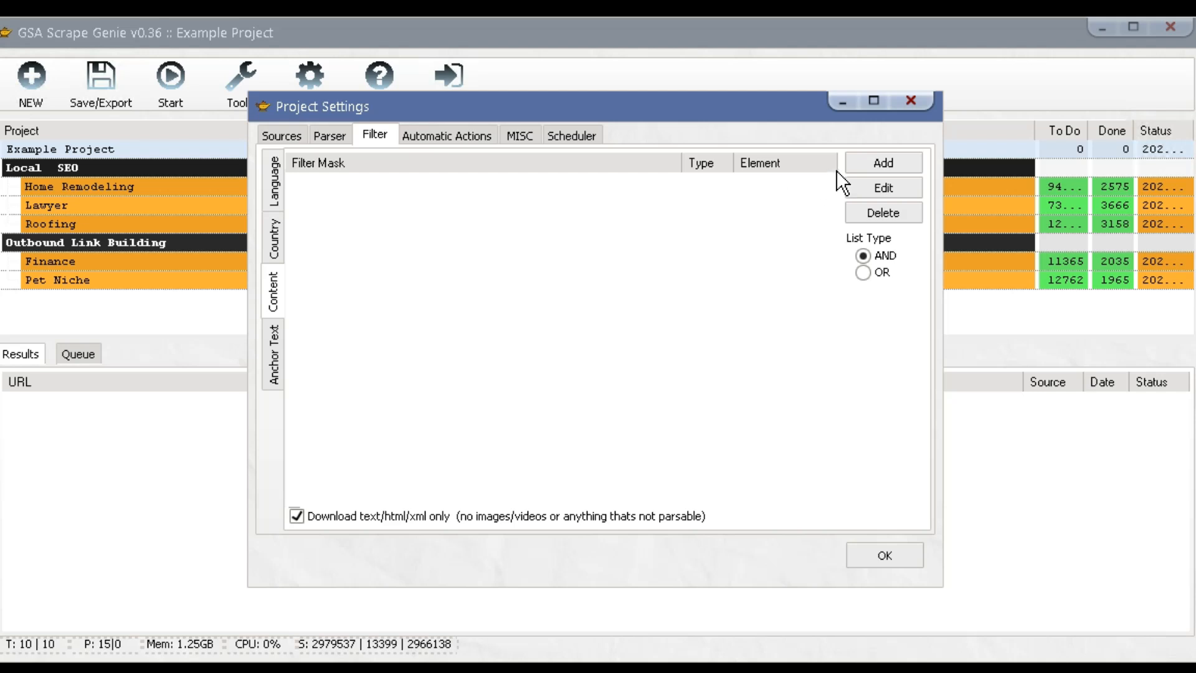
# Add the 'Must Have Keyword in Title or H1' template filter and review its %keyword% mask.
pyautogui.click(865, 162)
pyautogui.moveTo(946, 208)
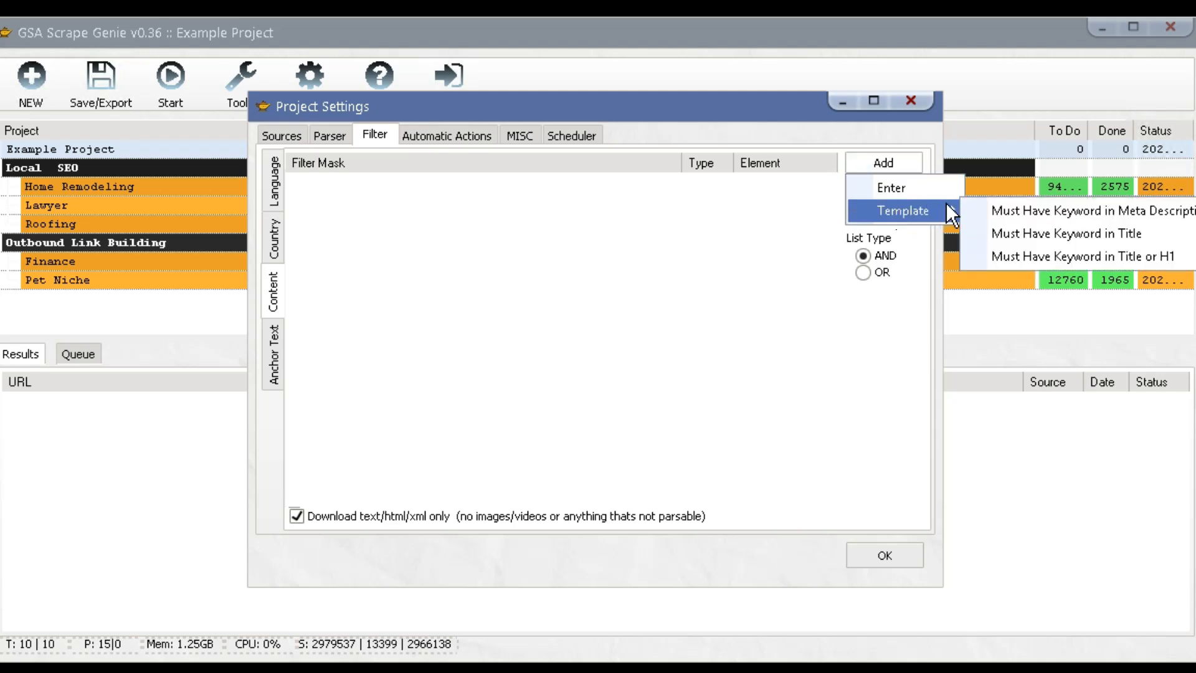
pyautogui.click(1011, 256)
pyautogui.doubleClick(377, 185)
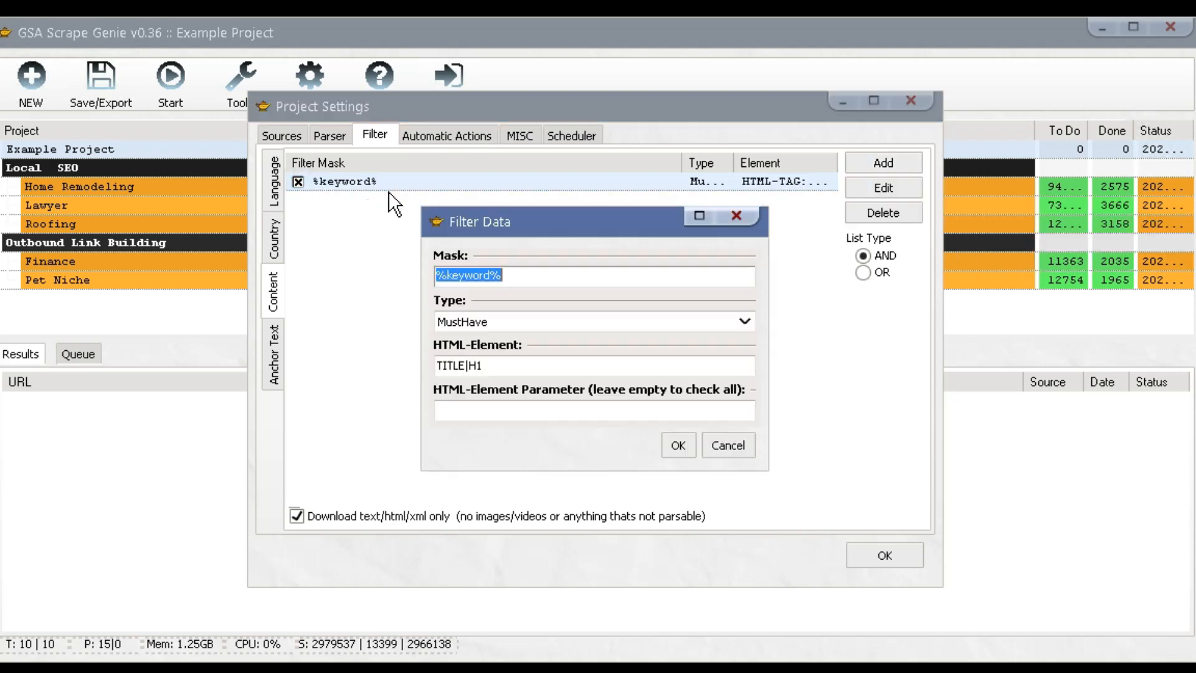
pyautogui.click(525, 274)
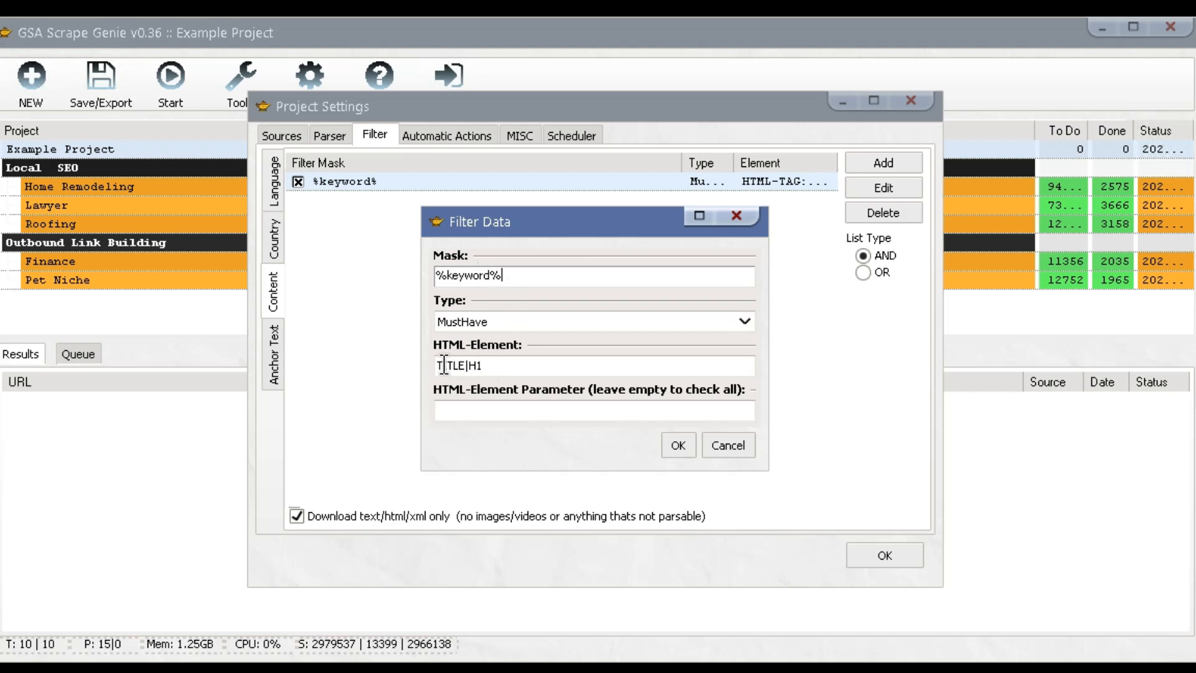
pyautogui.moveTo(502, 275); pyautogui.dragTo(425, 275)
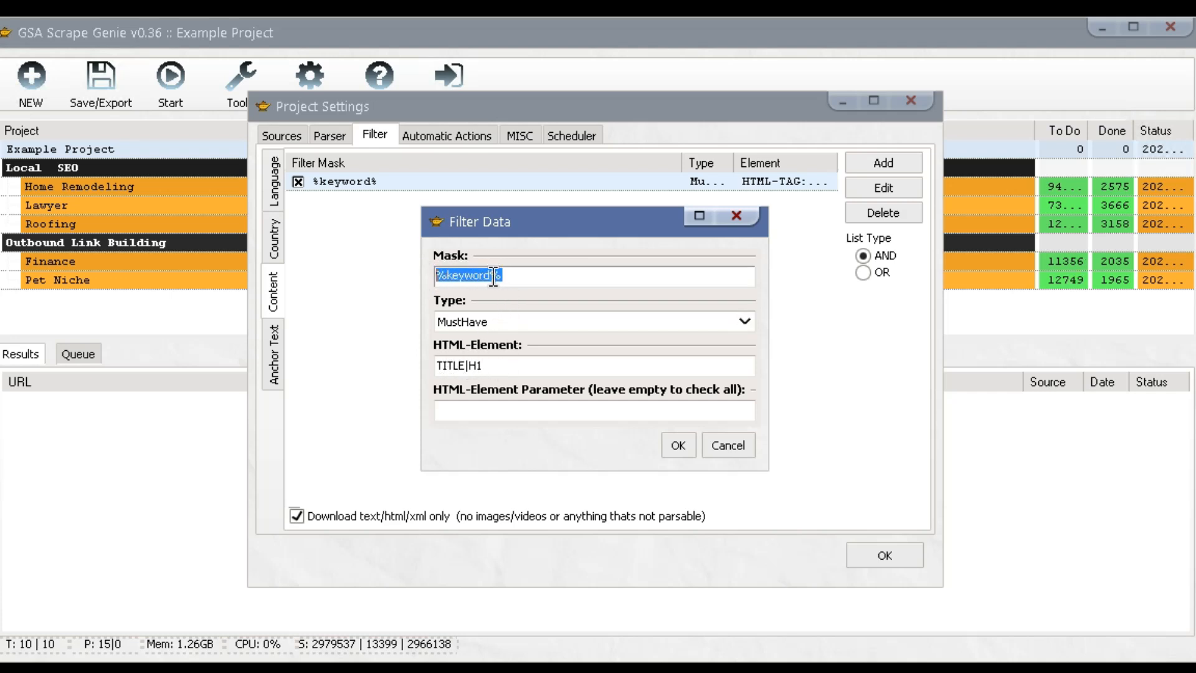
pyautogui.click(521, 275)
pyautogui.click(735, 215)
# Check the project's keyword sources, then reopen and close the %keyword% filter's details unchanged.
pyautogui.click(274, 134)
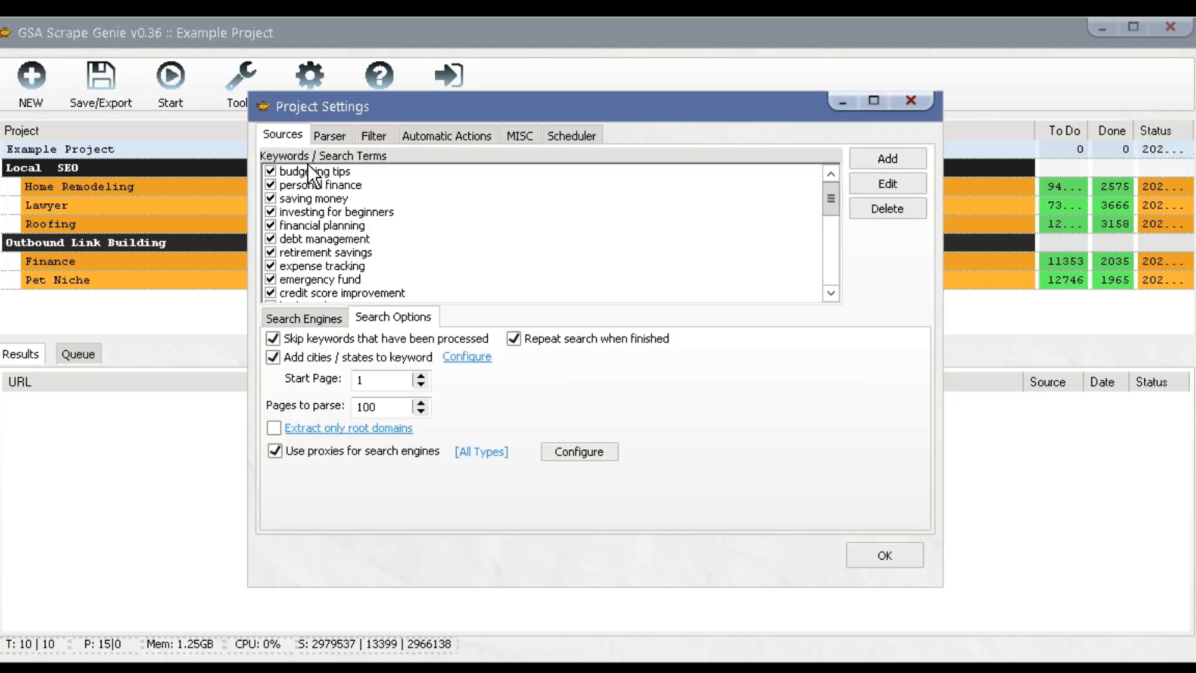
pyautogui.moveTo(831, 199)
pyautogui.mouseDown()
pyautogui.moveTo(831, 257)
pyautogui.moveTo(827, 188)
pyautogui.mouseUp()
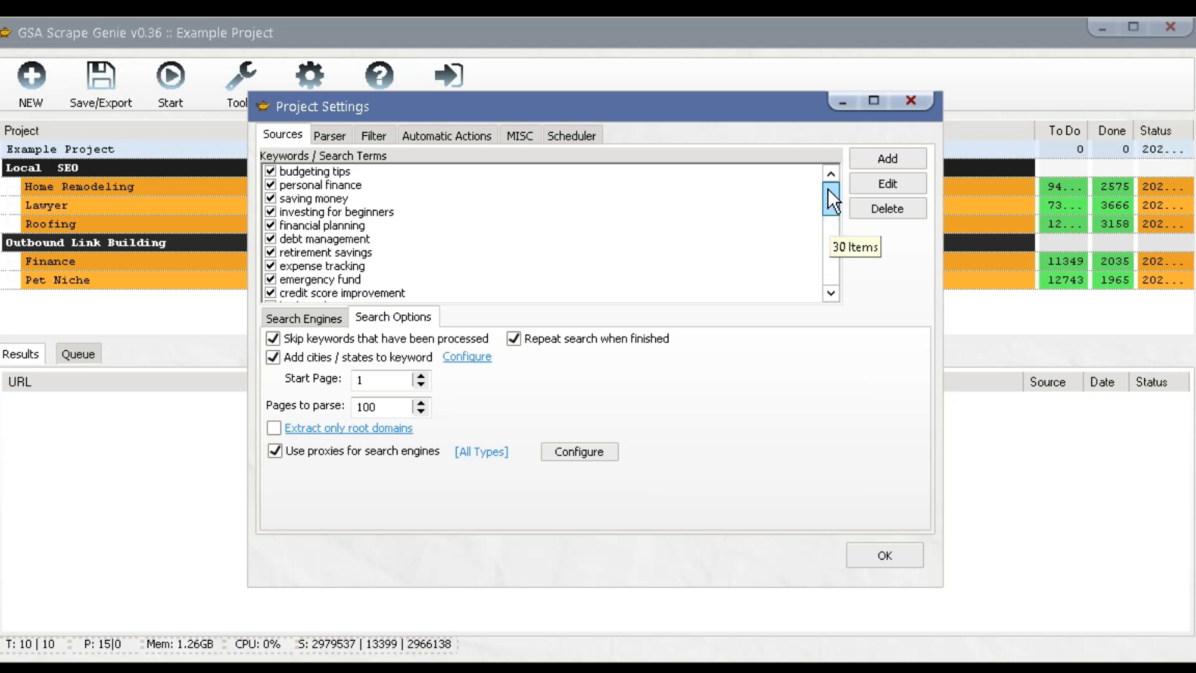
pyautogui.click(369, 136)
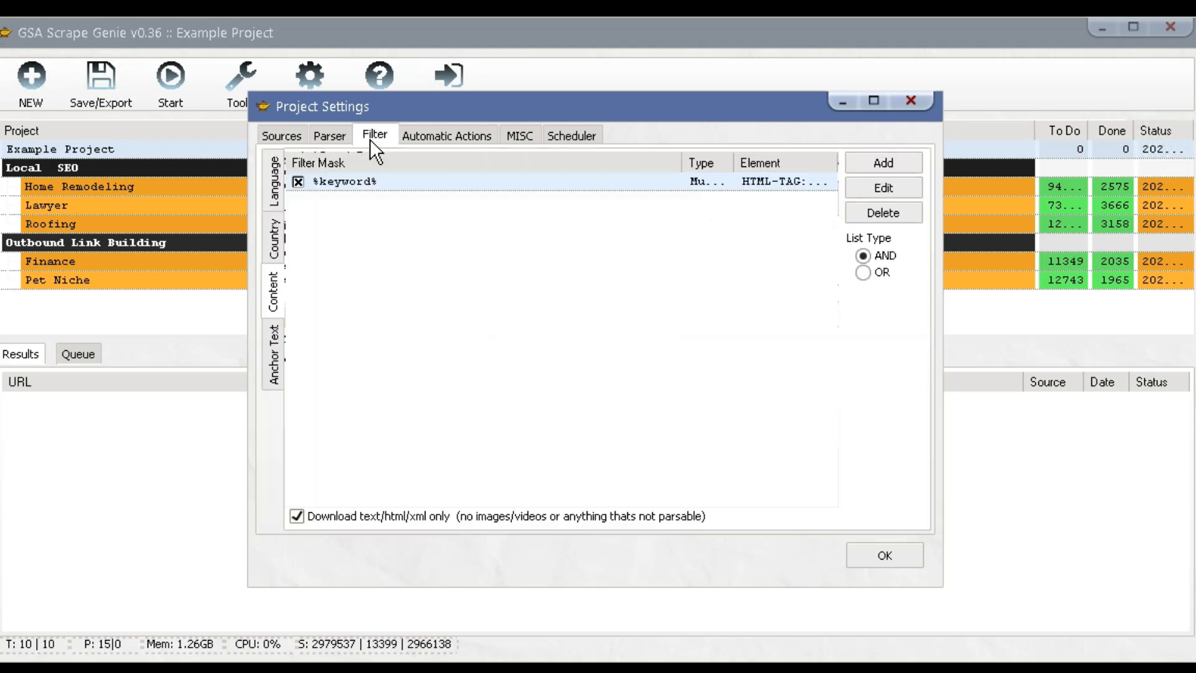
pyautogui.click(423, 180)
pyautogui.doubleClick(422, 180)
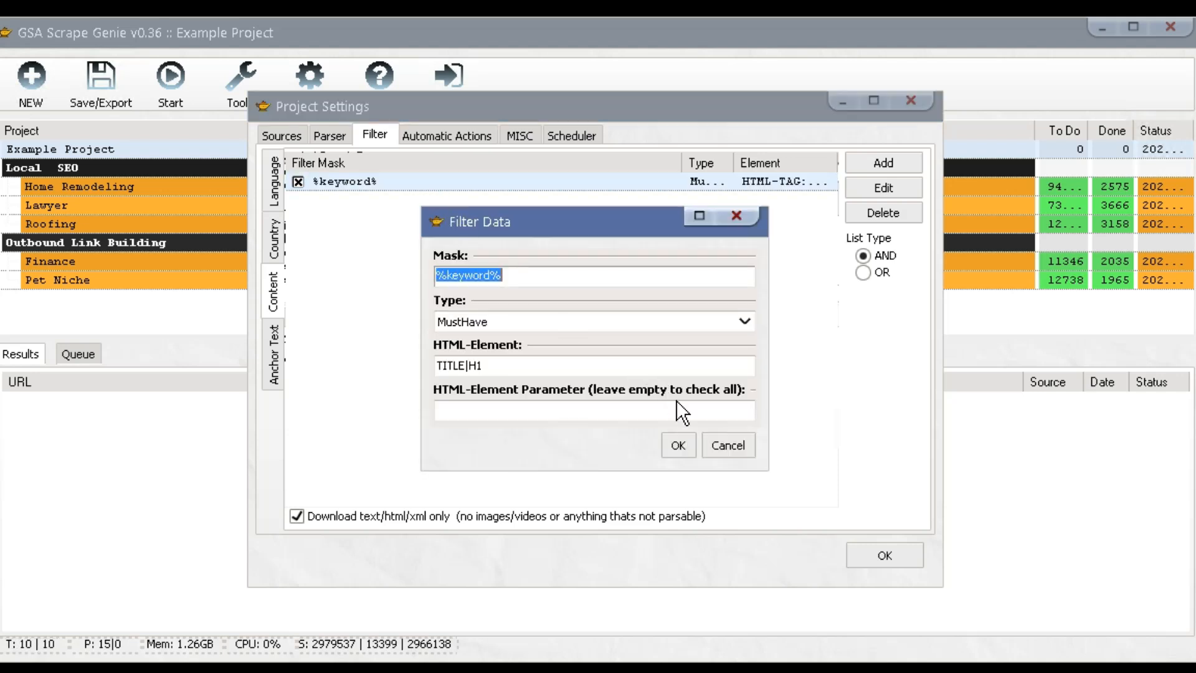
pyautogui.click(716, 446)
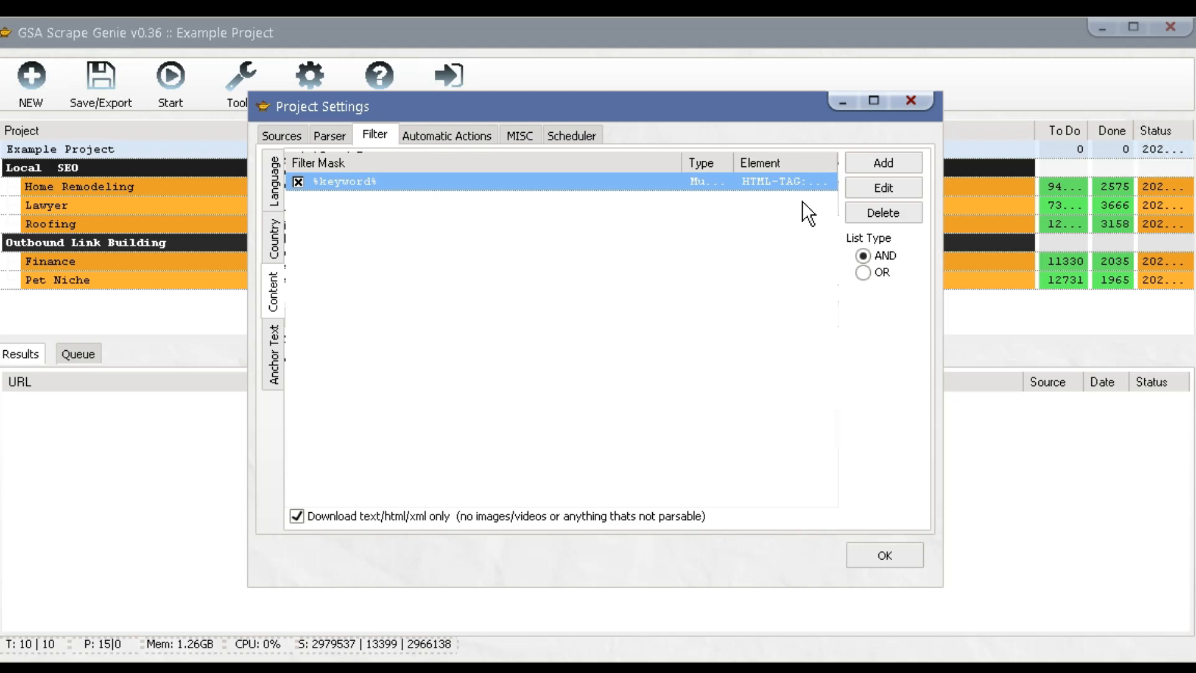
pyautogui.click(875, 165)
pyautogui.click(874, 188)
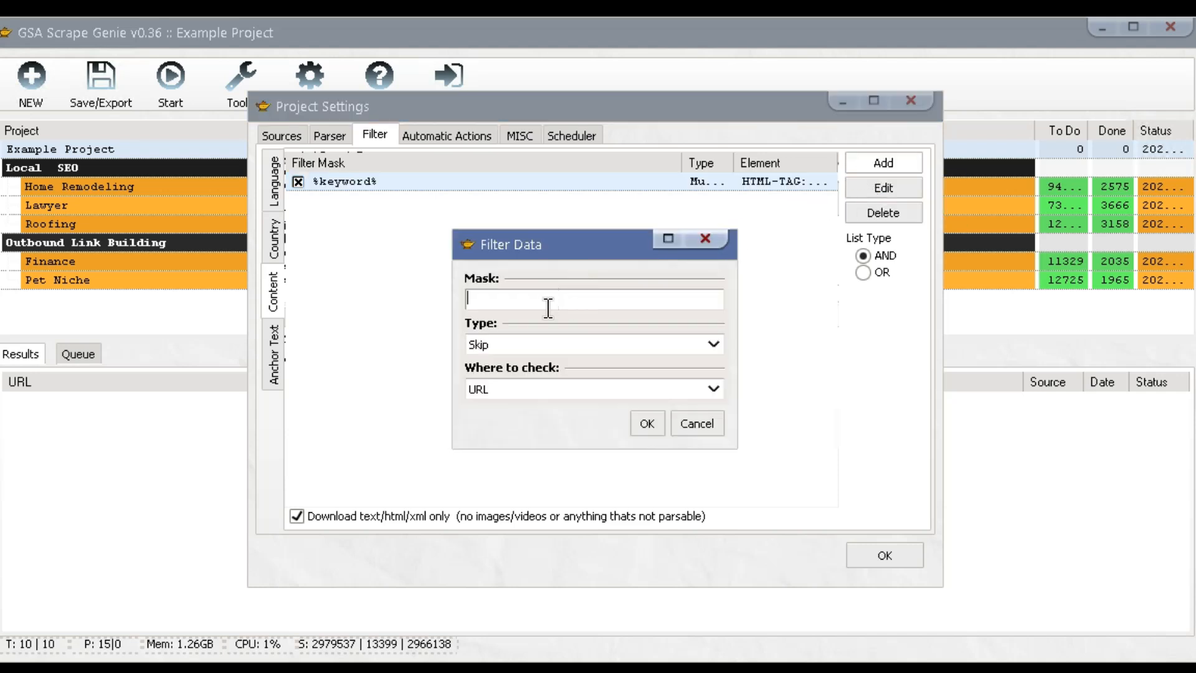
pyautogui.click(530, 390)
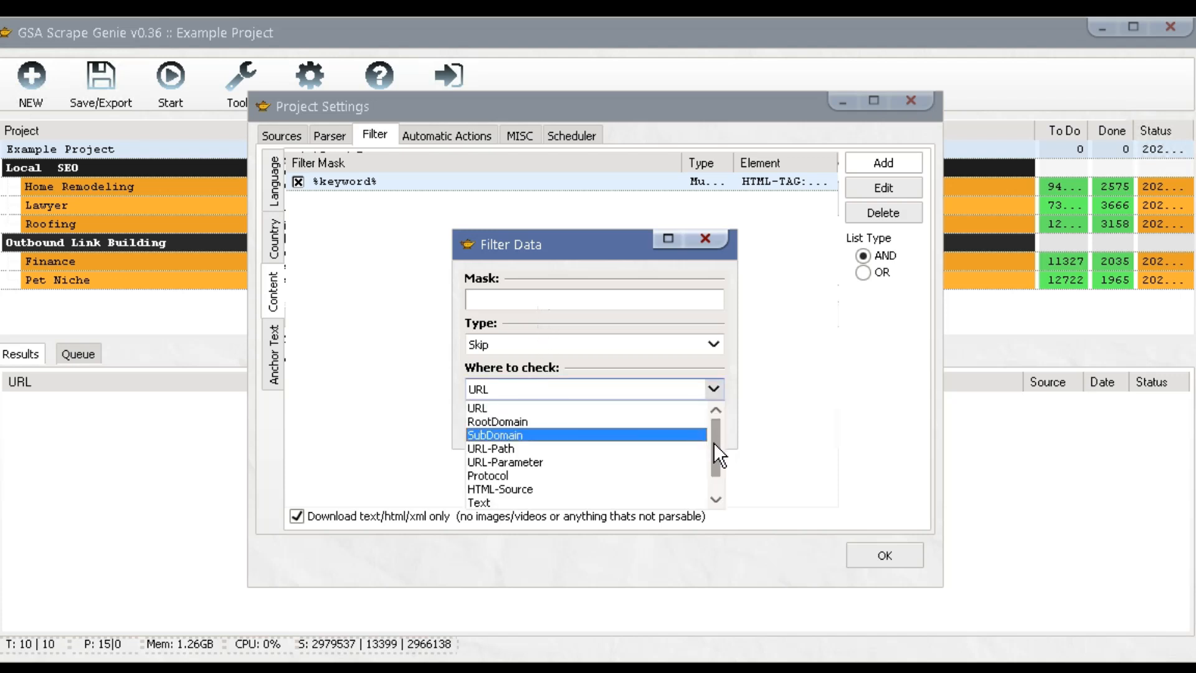
pyautogui.scroll(-1, 714, 444)
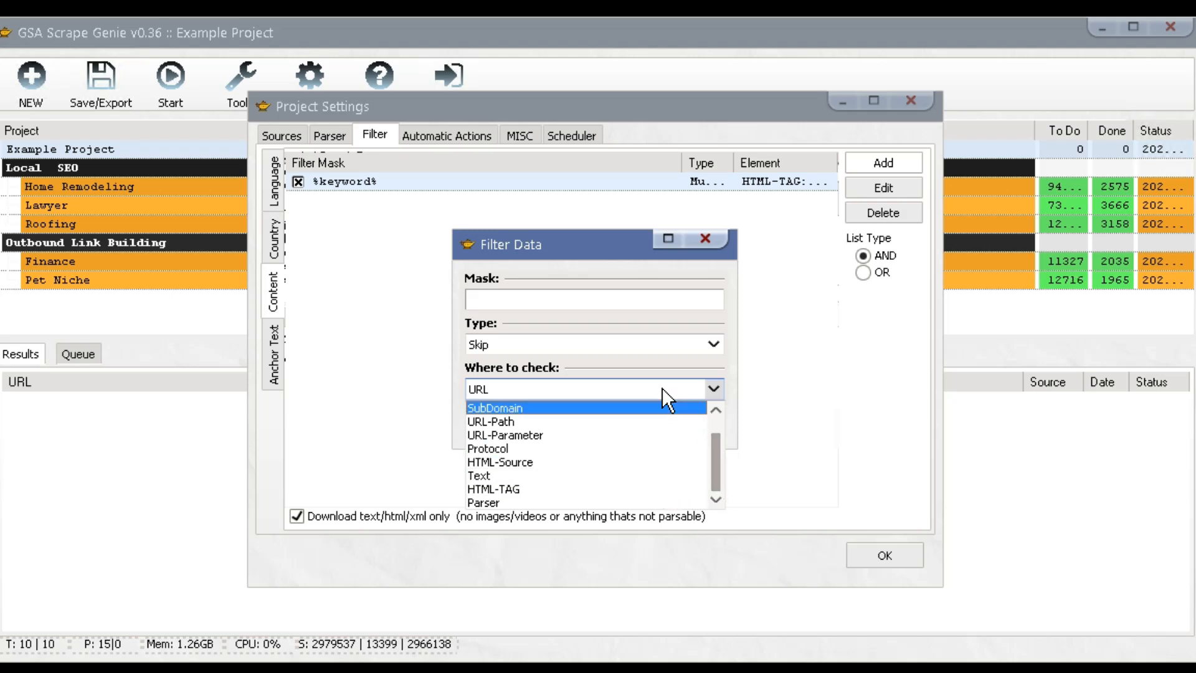
pyautogui.click(630, 351)
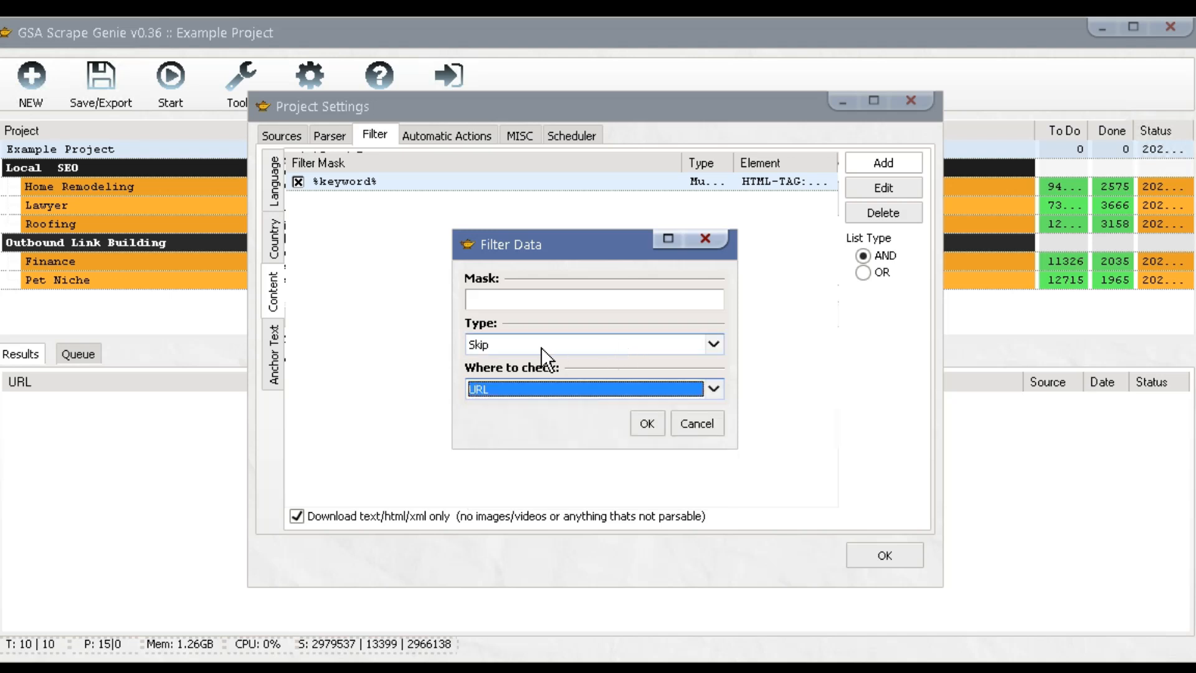
pyautogui.click(496, 346)
pyautogui.click(503, 376)
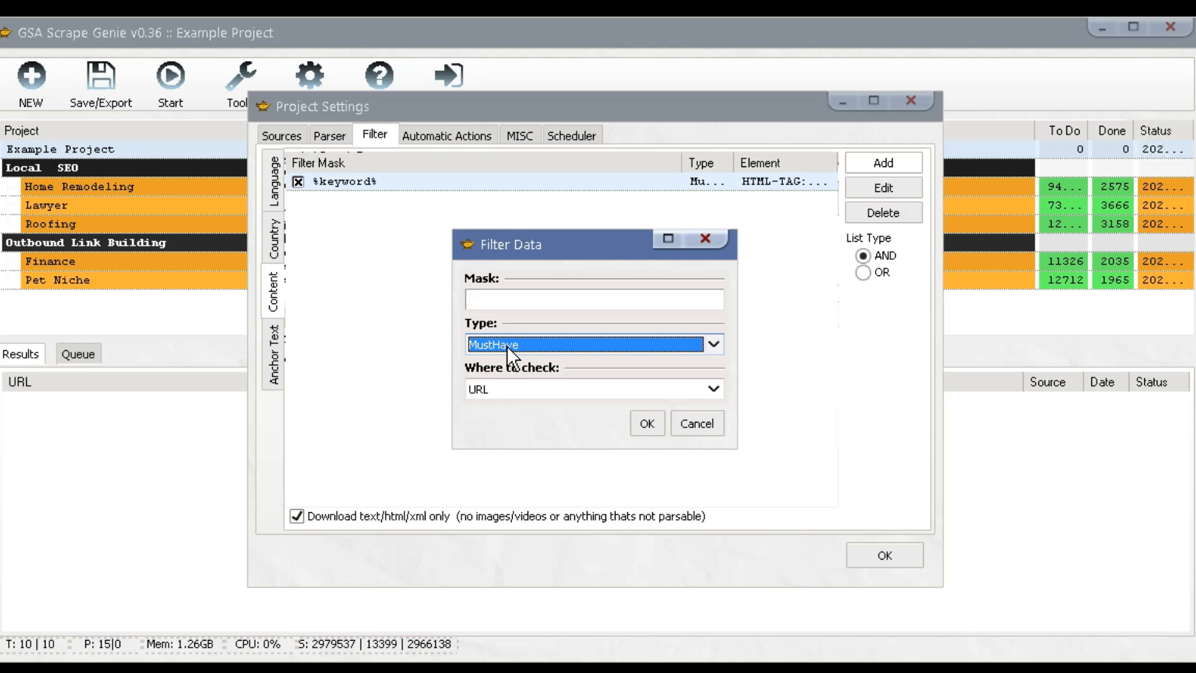
pyautogui.click(506, 345)
pyautogui.click(503, 364)
pyautogui.click(696, 421)
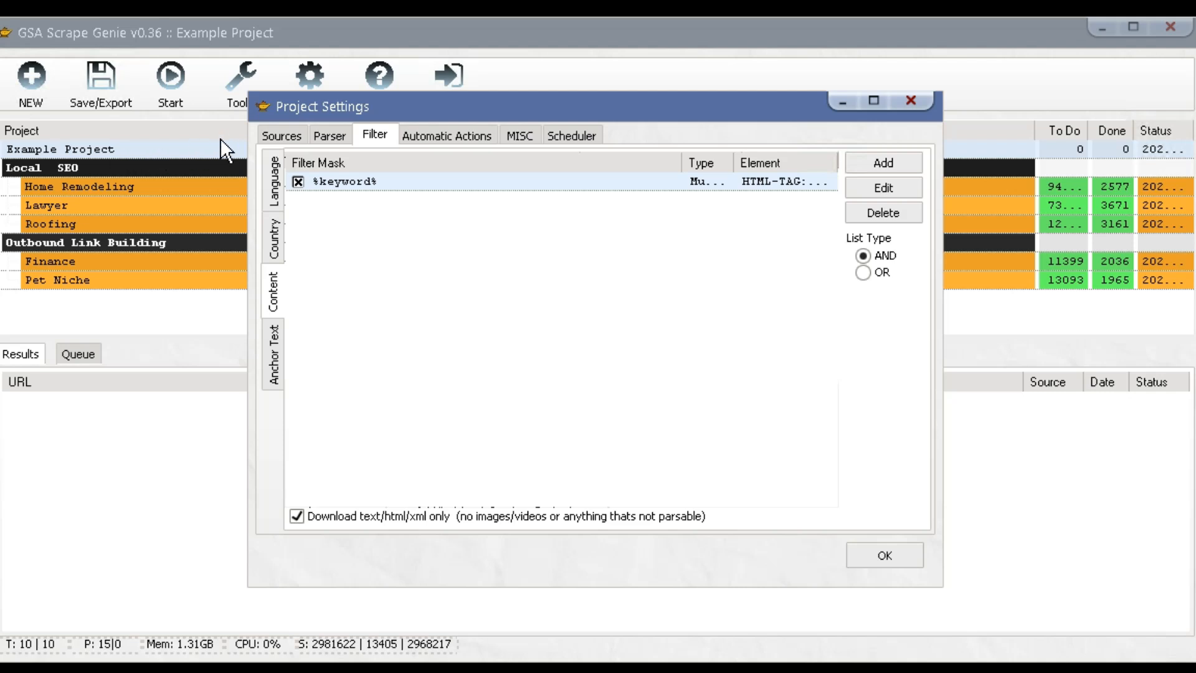
# Create a new parser named MozDA of type Plugin - domdealer.
pyautogui.click(343, 137)
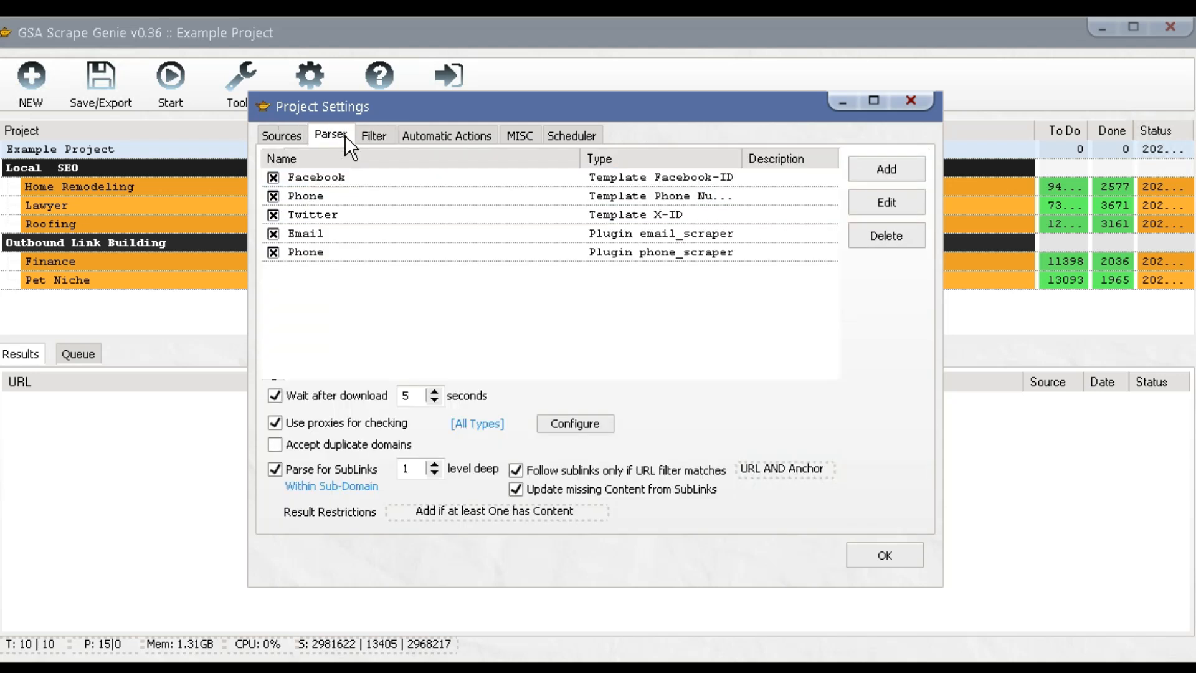
pyautogui.click(875, 165)
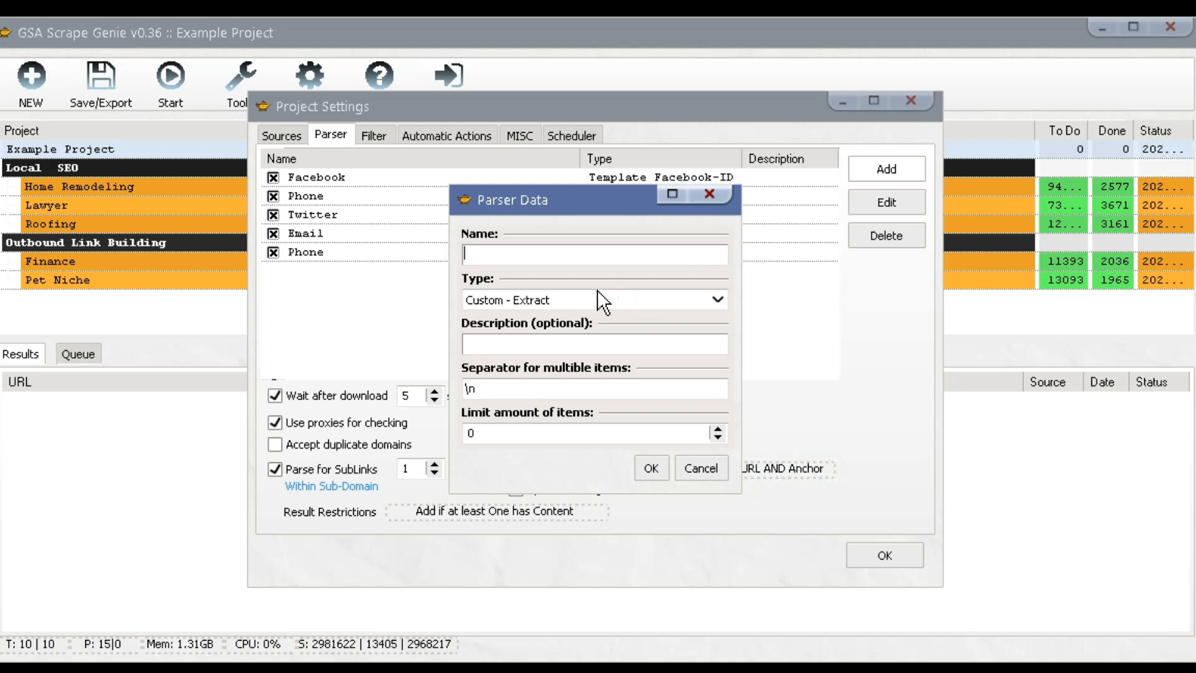
pyautogui.click(584, 301)
pyautogui.click(559, 346)
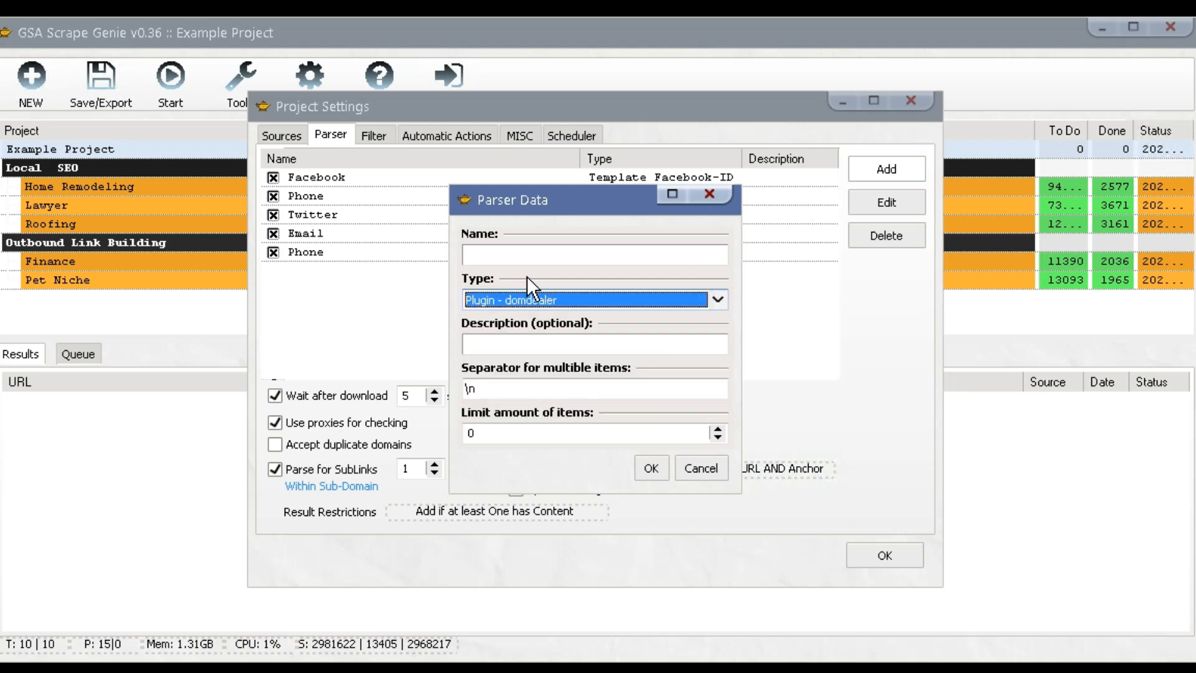
pyautogui.click(517, 258)
pyautogui.write('MozDA')
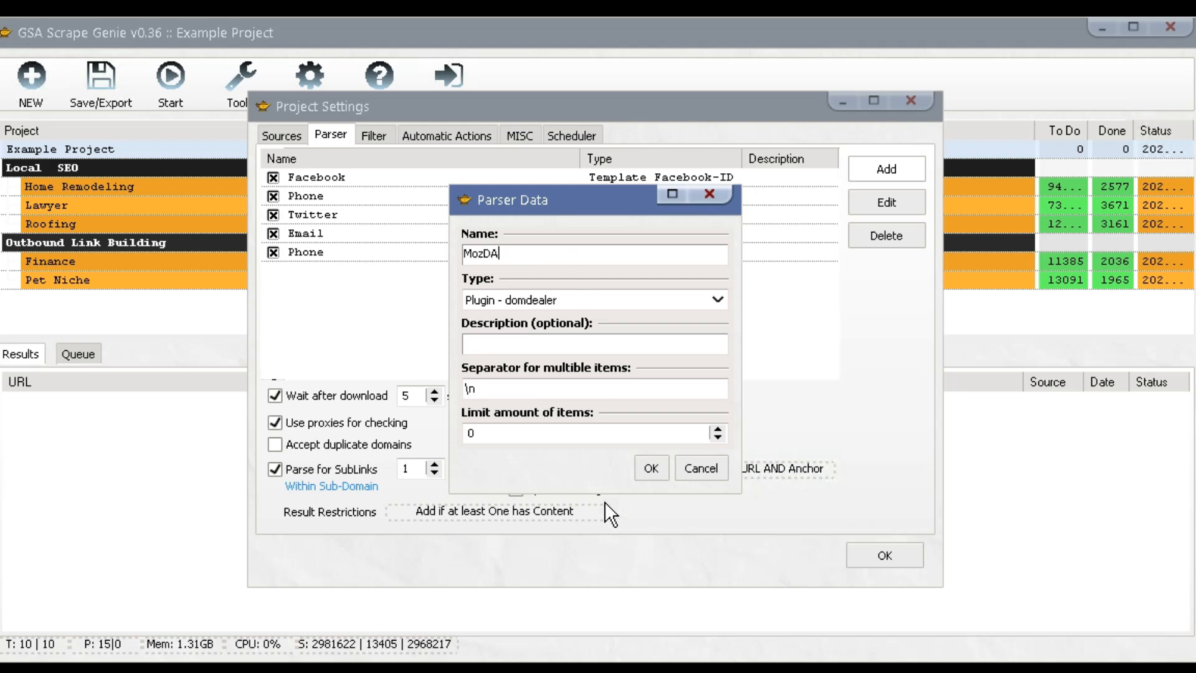
pyautogui.click(652, 468)
# Choose the mozDA metric, paste the API key, save the parser and return to Filter.
pyautogui.click(716, 365)
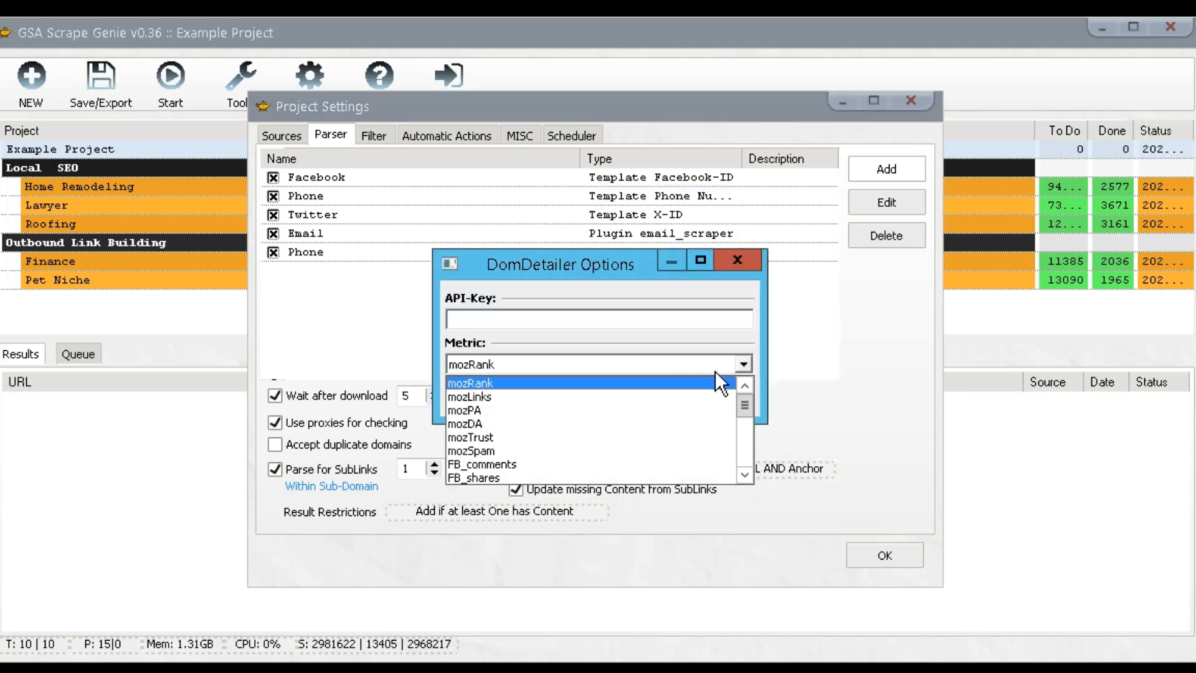
pyautogui.moveTo(741, 403)
pyautogui.mouseDown()
pyautogui.moveTo(741, 449)
pyautogui.moveTo(742, 388)
pyautogui.mouseUp()
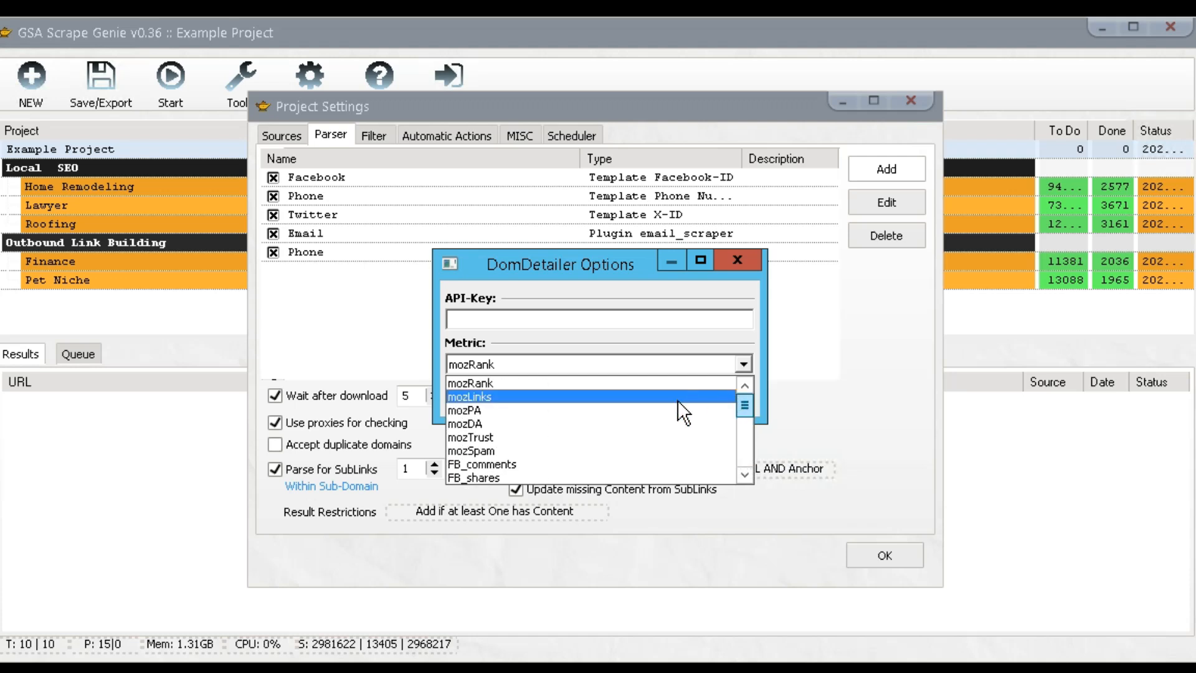
pyautogui.click(632, 422)
pyautogui.click(528, 320)
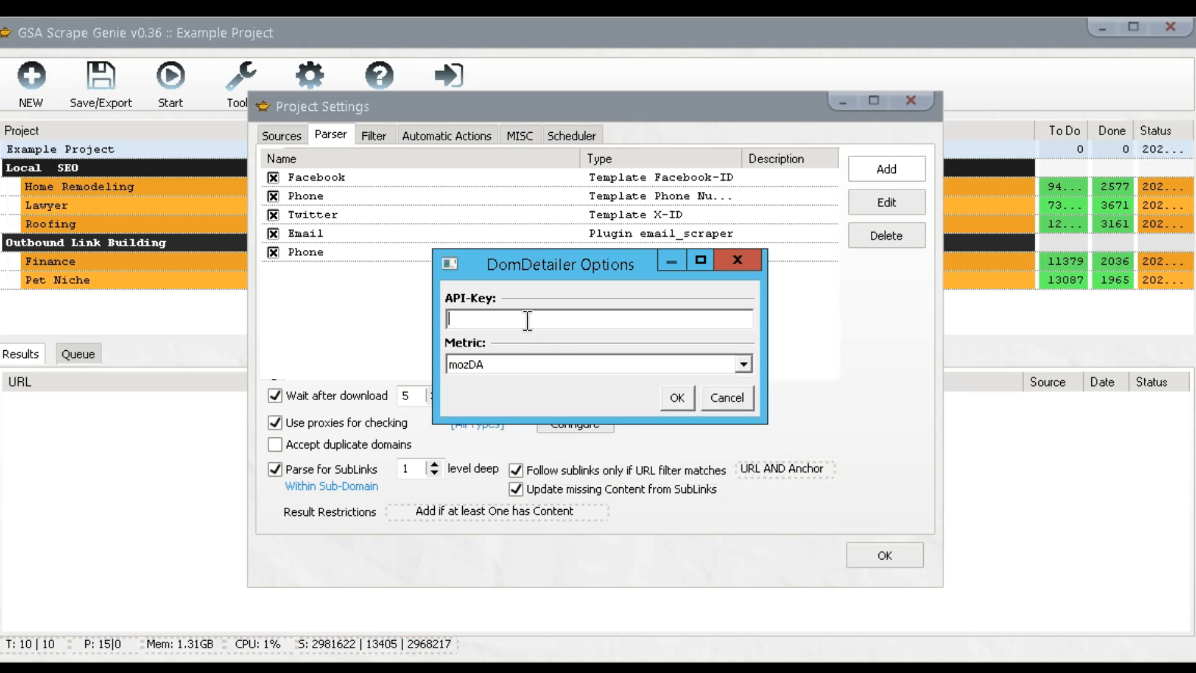
pyautogui.hotkey('ctrl', 'v')
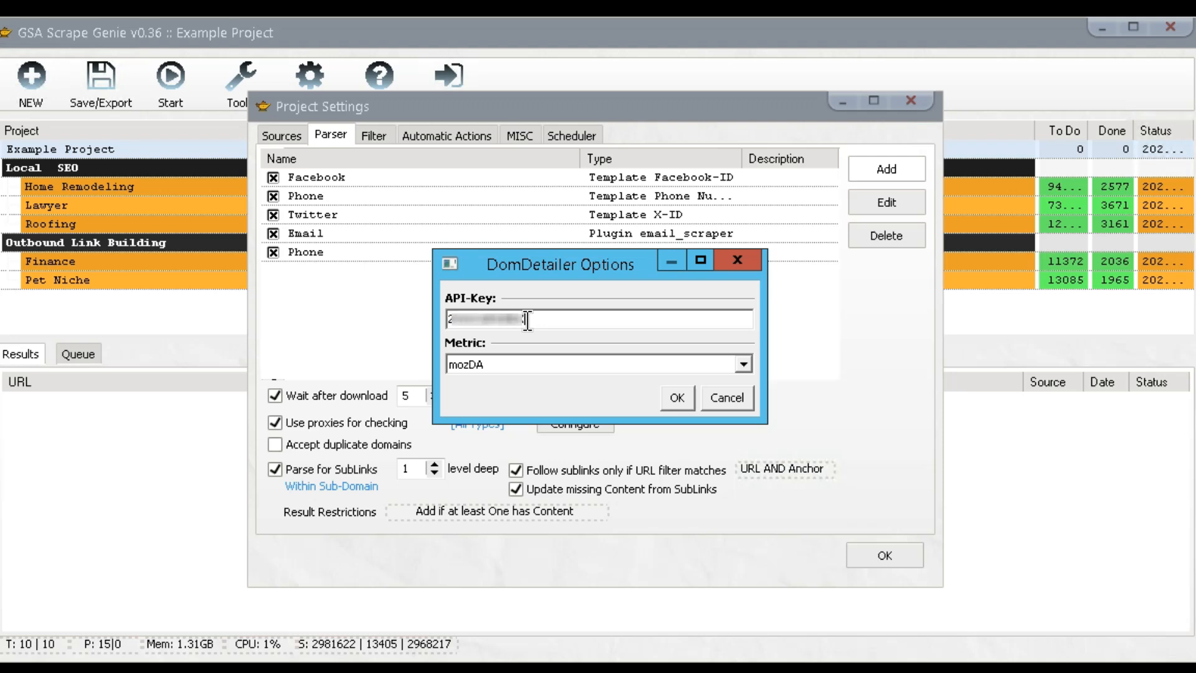
pyautogui.click(671, 400)
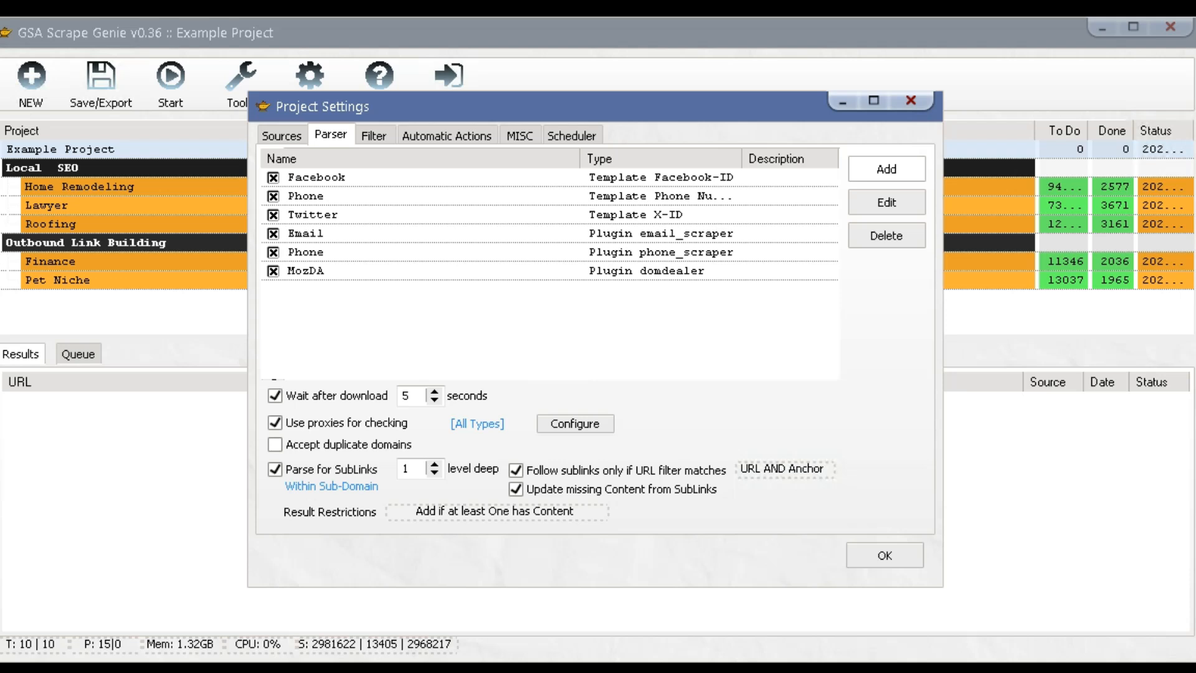
pyautogui.click(374, 134)
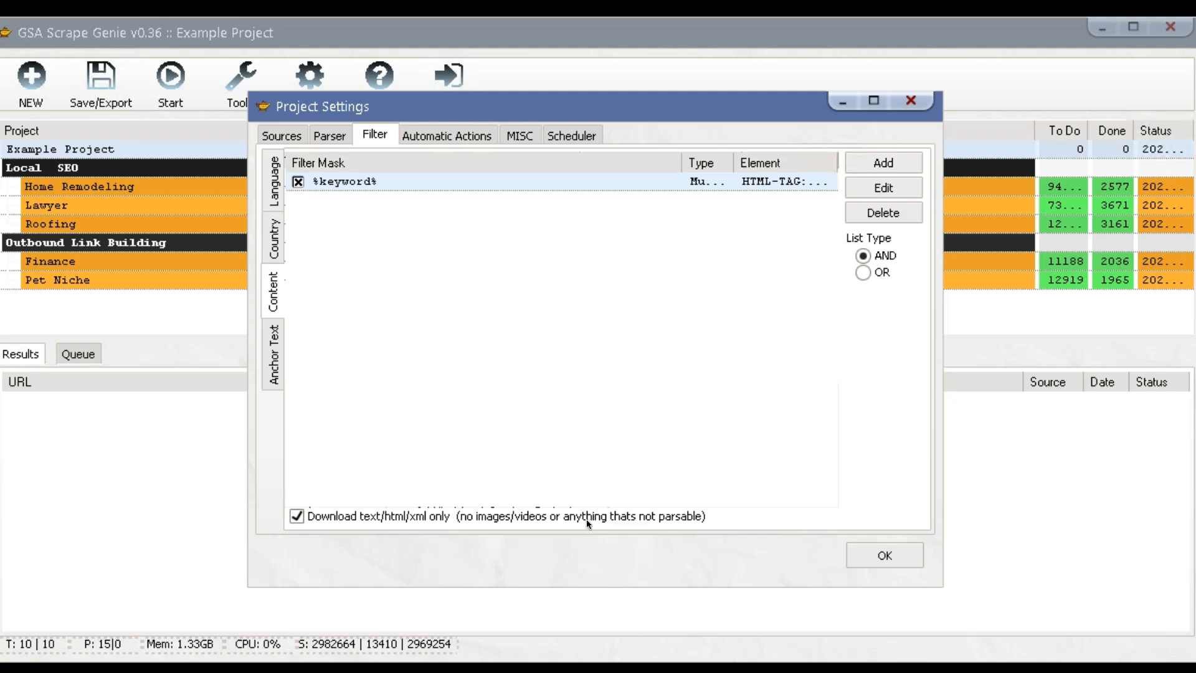
# Start a manual content filter with mask >20, type MustHave, checked against Parser.
pyautogui.click(877, 163)
pyautogui.click(885, 185)
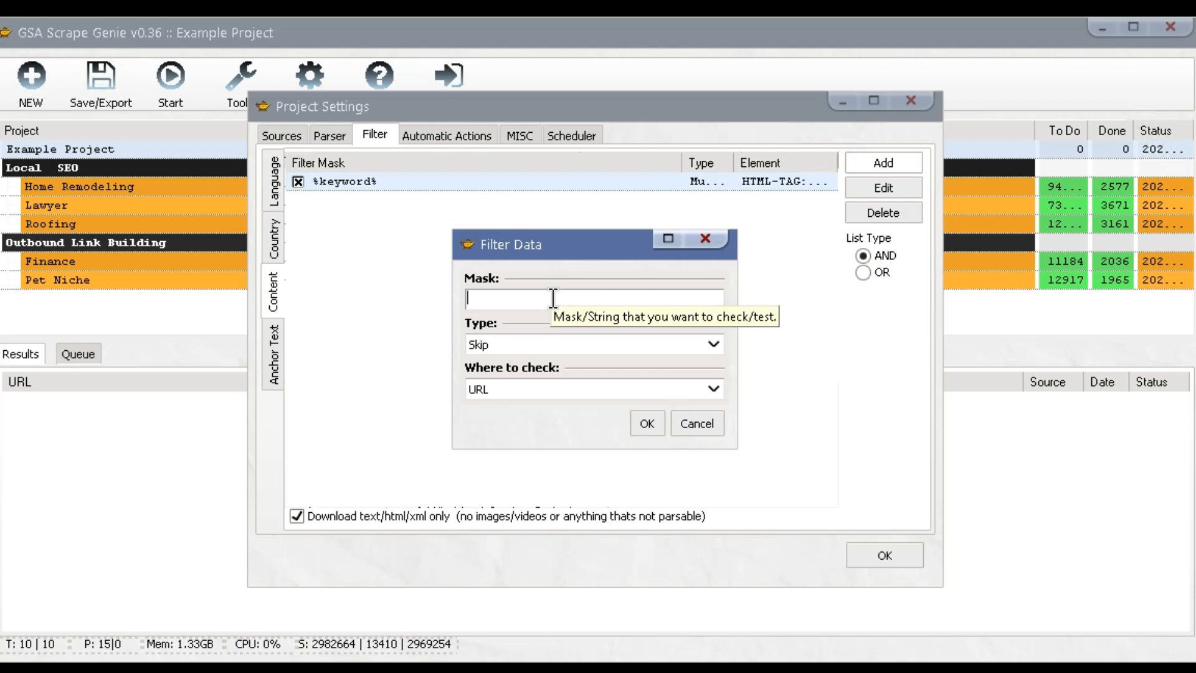
pyautogui.write('>20')
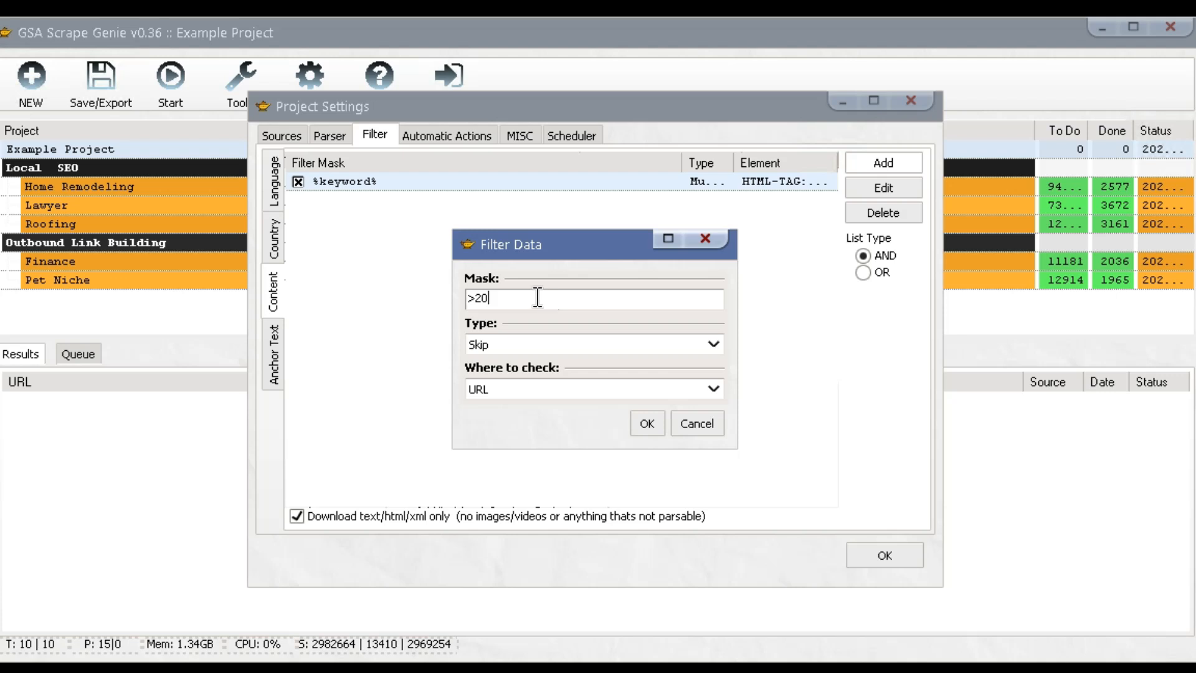
pyautogui.moveTo(496, 297); pyautogui.dragTo(464, 297)
pyautogui.click(496, 297)
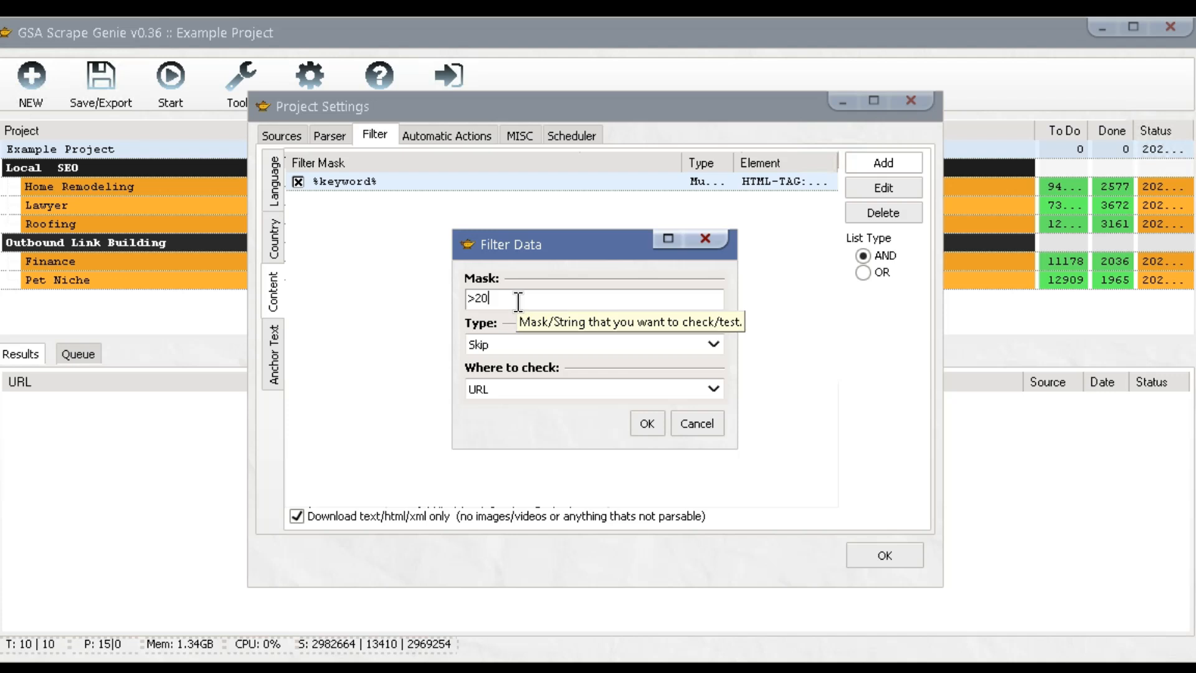
pyautogui.click(505, 346)
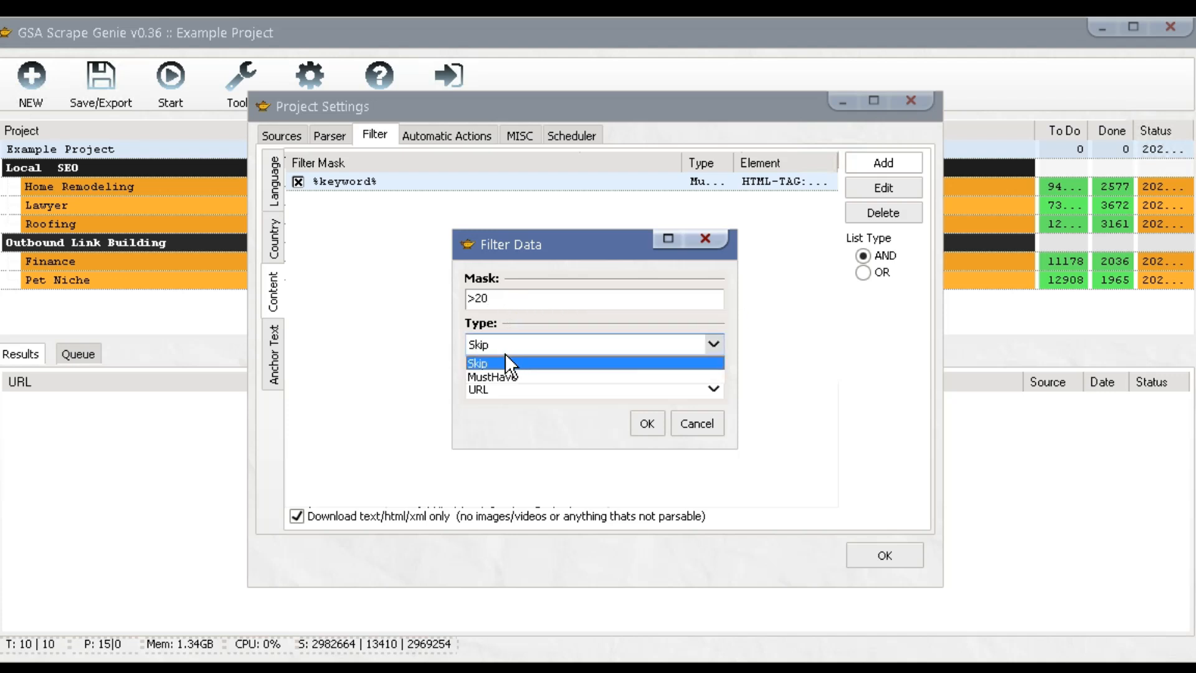
pyautogui.click(503, 372)
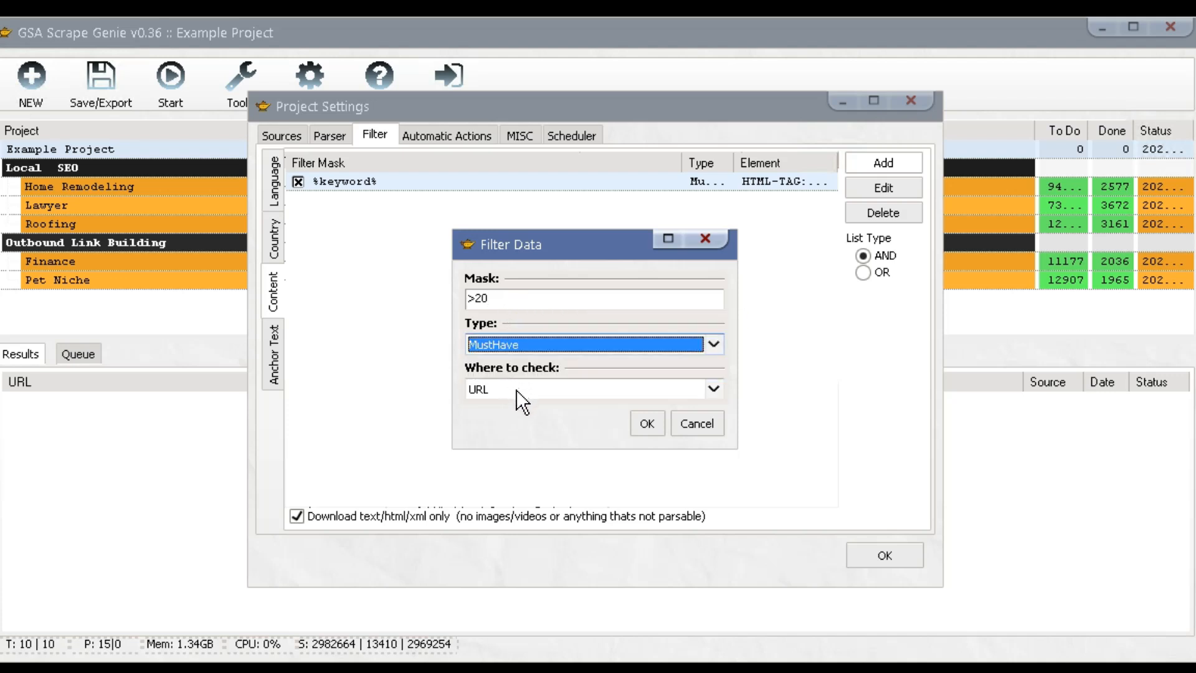
pyautogui.click(516, 394)
pyautogui.moveTo(716, 442); pyautogui.dragTo(710, 492)
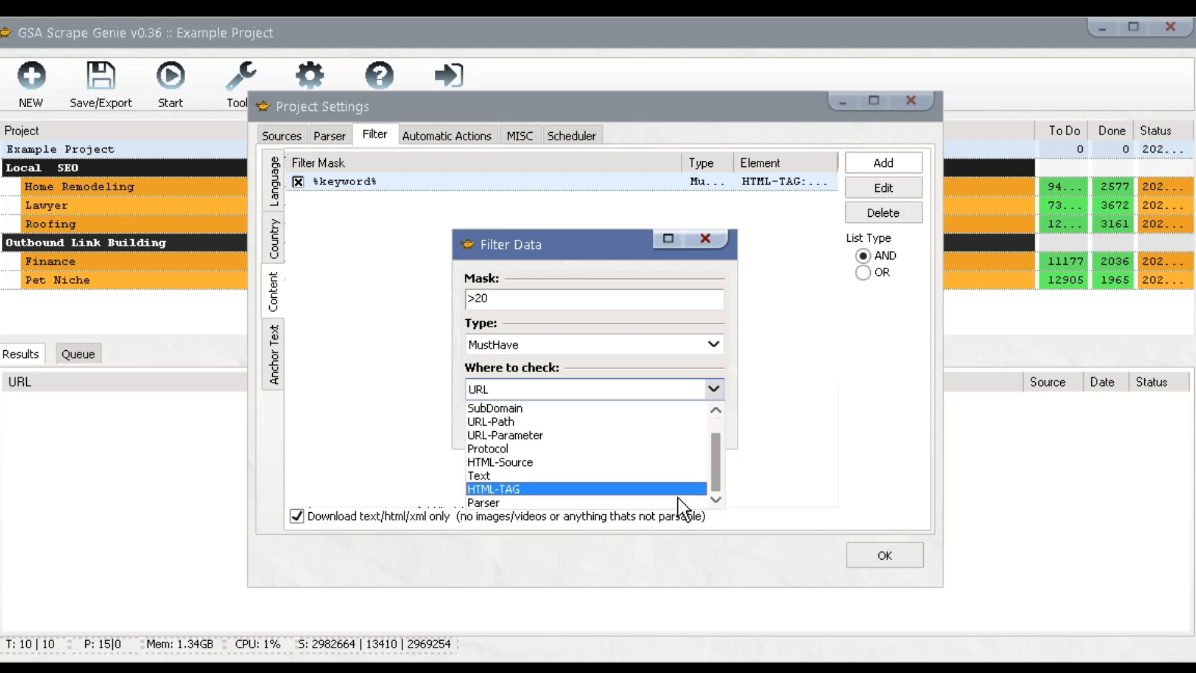
pyautogui.click(498, 501)
# Try other mask forms (=, <=, -20, 10..20) before settling back on >20.
pyautogui.click(531, 300)
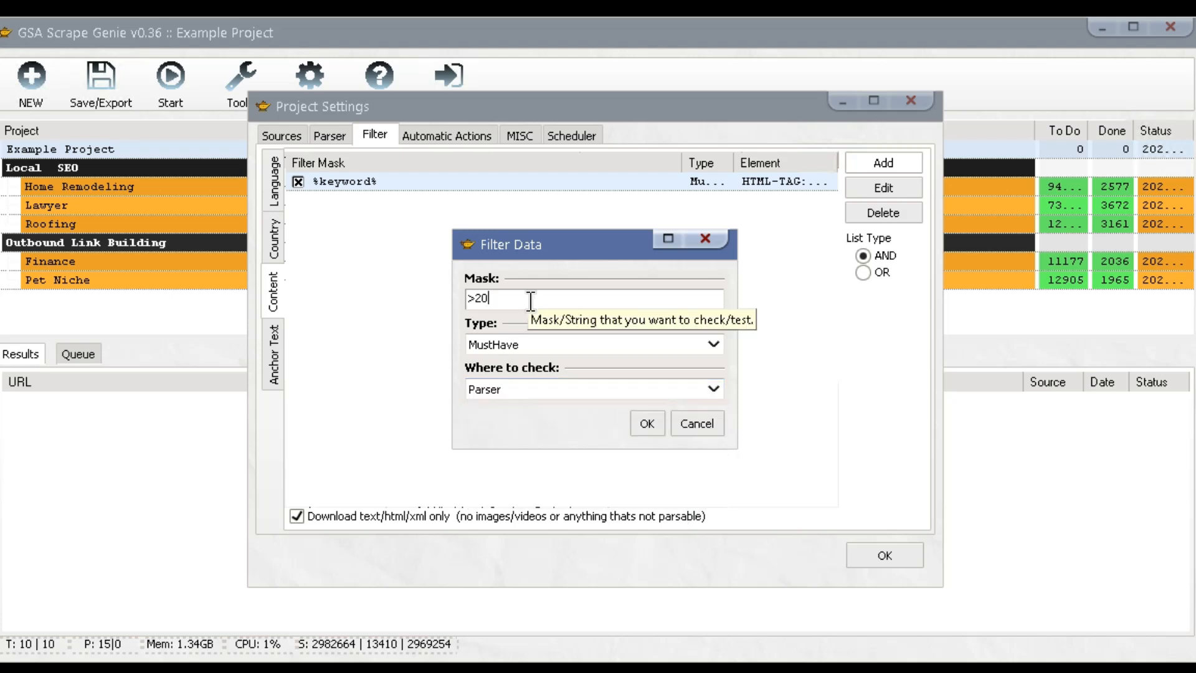
pyautogui.press('BackSpace')
pyautogui.press('BackSpace')
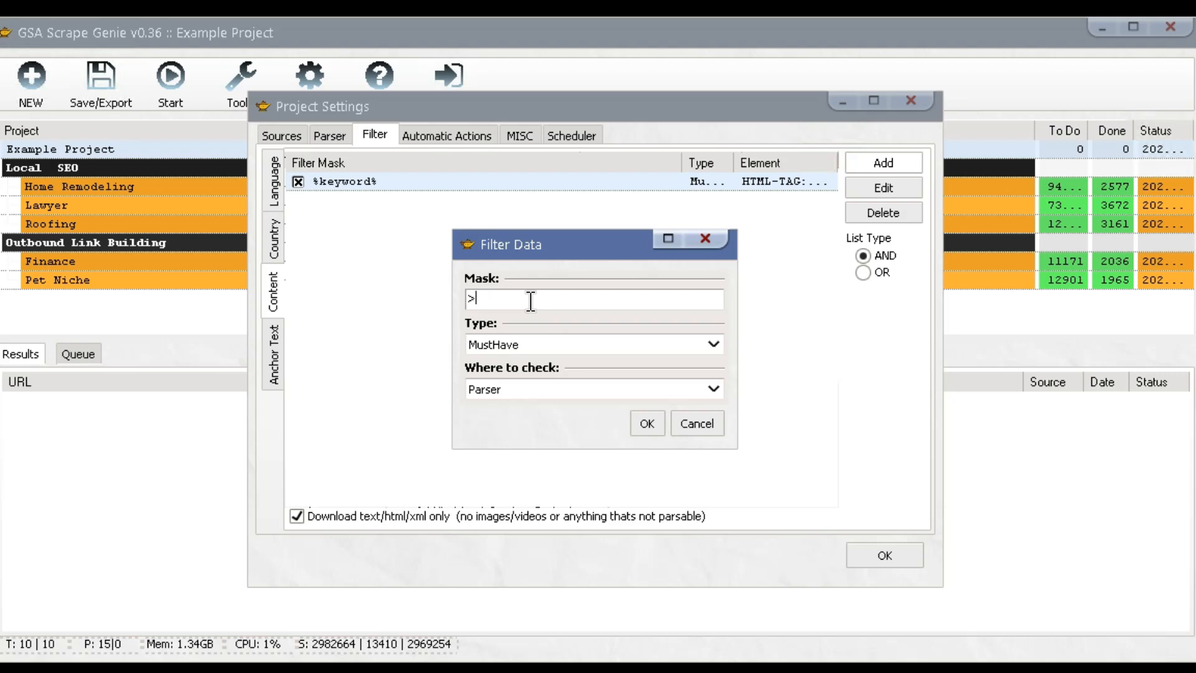
pyautogui.write('=')
pyautogui.press('BackSpace')
pyautogui.press('BackSpace')
pyautogui.write('<=')
pyautogui.press('BackSpace')
pyautogui.press('BackSpace')
pyautogui.write('-20')
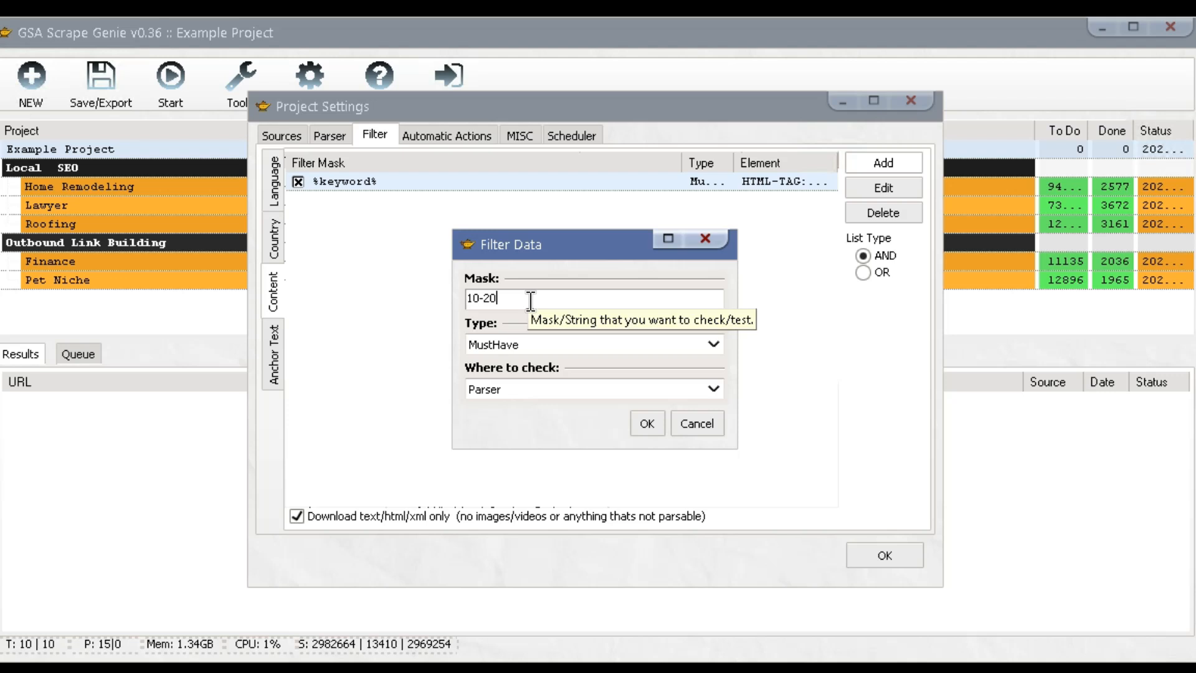
pyautogui.press('BackSpace')
pyautogui.press('BackSpace')
pyautogui.press('BackSpace')
pyautogui.write('..20')
pyautogui.moveTo(466, 297); pyautogui.dragTo(503, 297)
pyautogui.write('>20')
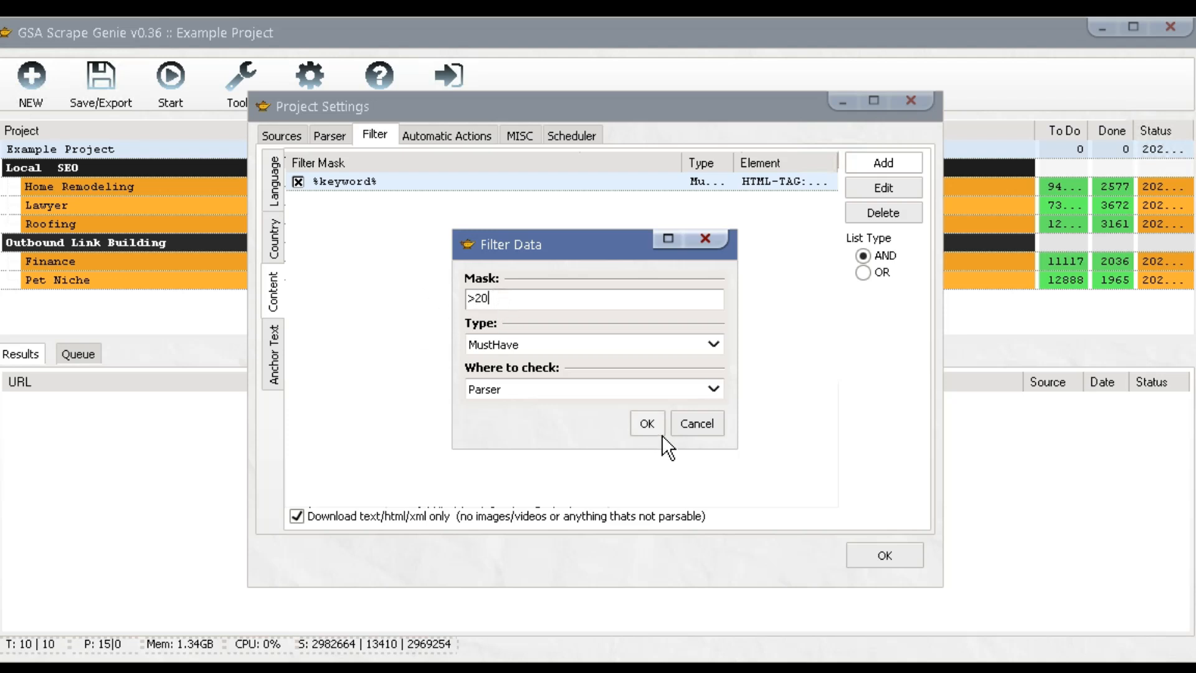
# Assign the >20 rule to the MozDA parser and add it.
pyautogui.click(647, 426)
pyautogui.click(566, 345)
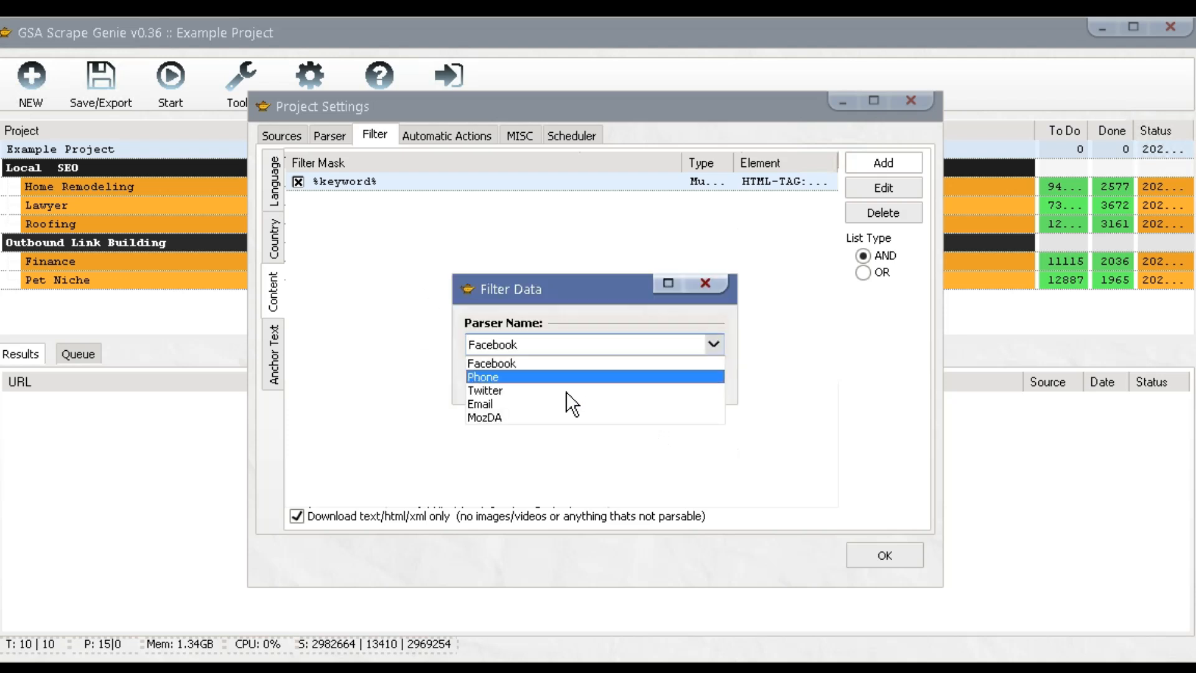
pyautogui.click(559, 416)
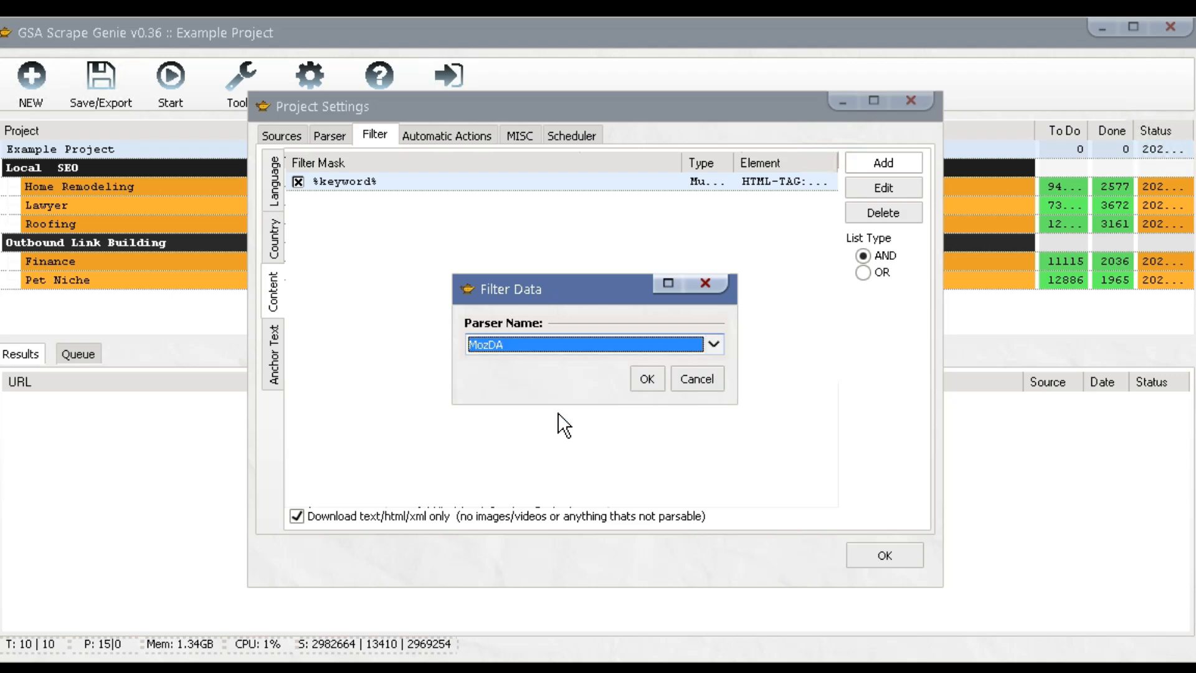
pyautogui.click(647, 384)
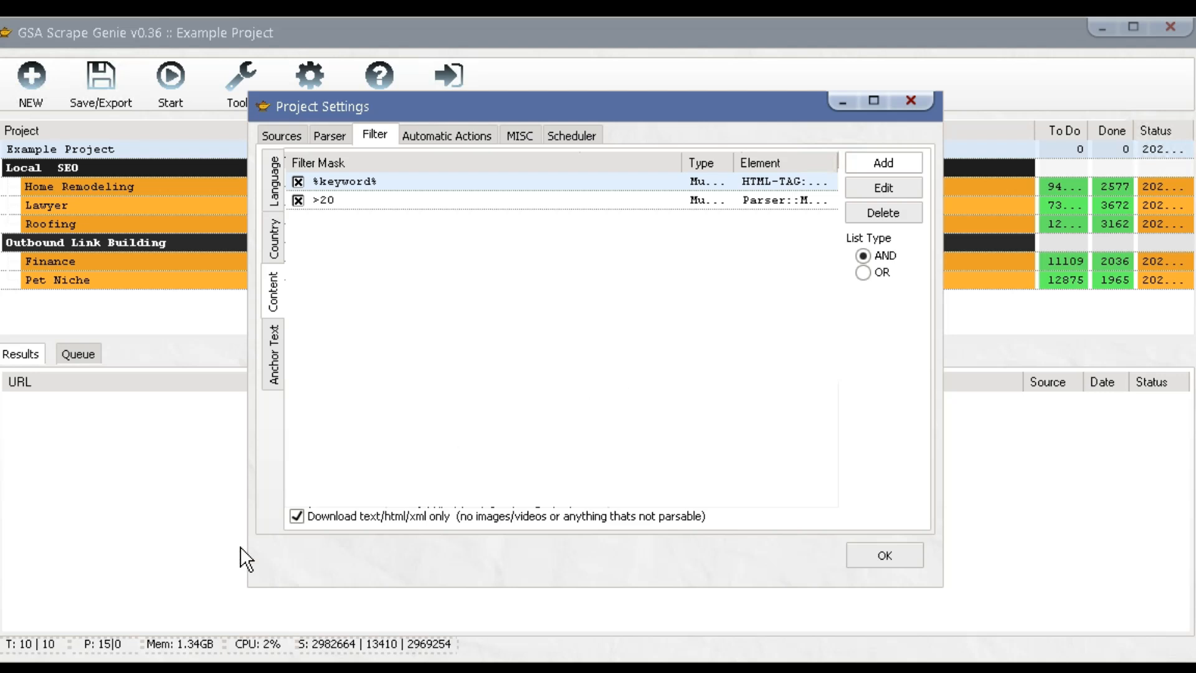
# Require 'blog' in anchor text and enable the 'Skip if Anchor text has' list.
pyautogui.click(280, 363)
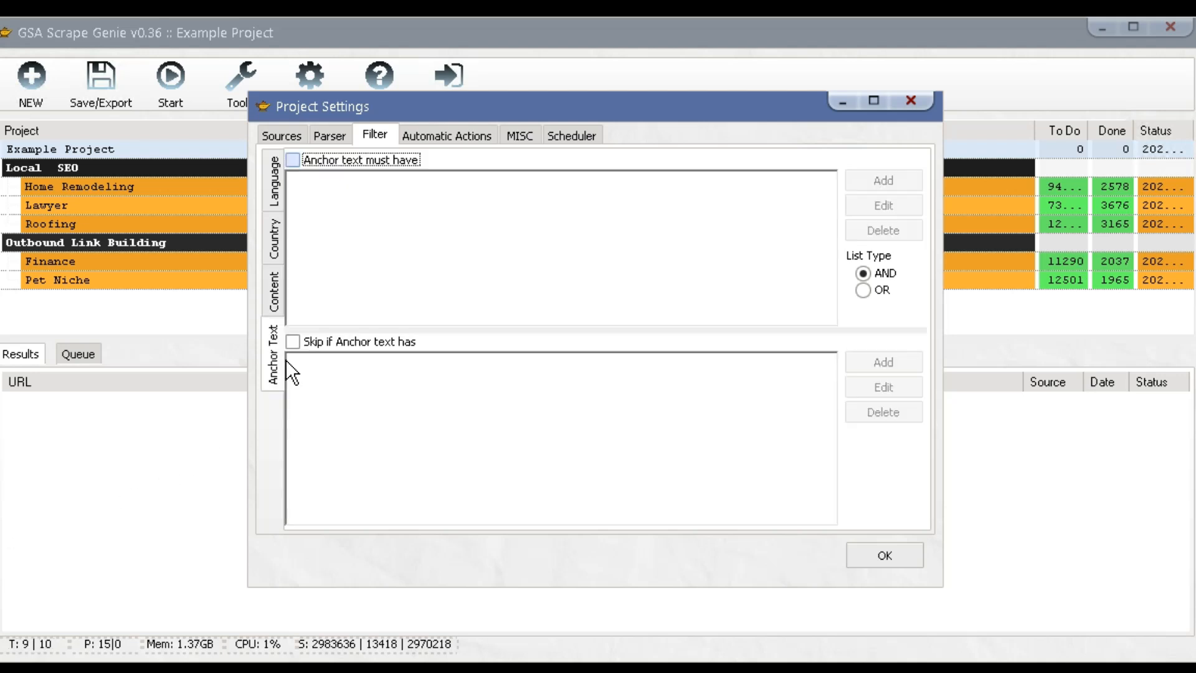
pyautogui.click(377, 166)
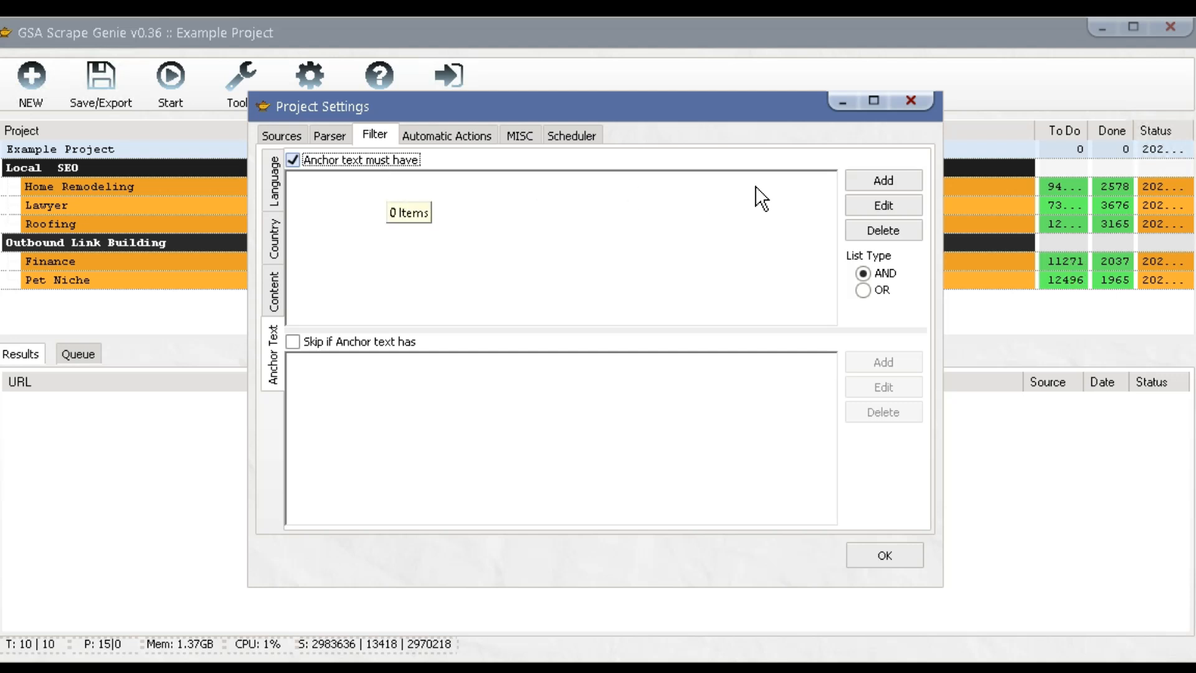
pyautogui.click(884, 179)
pyautogui.click(884, 206)
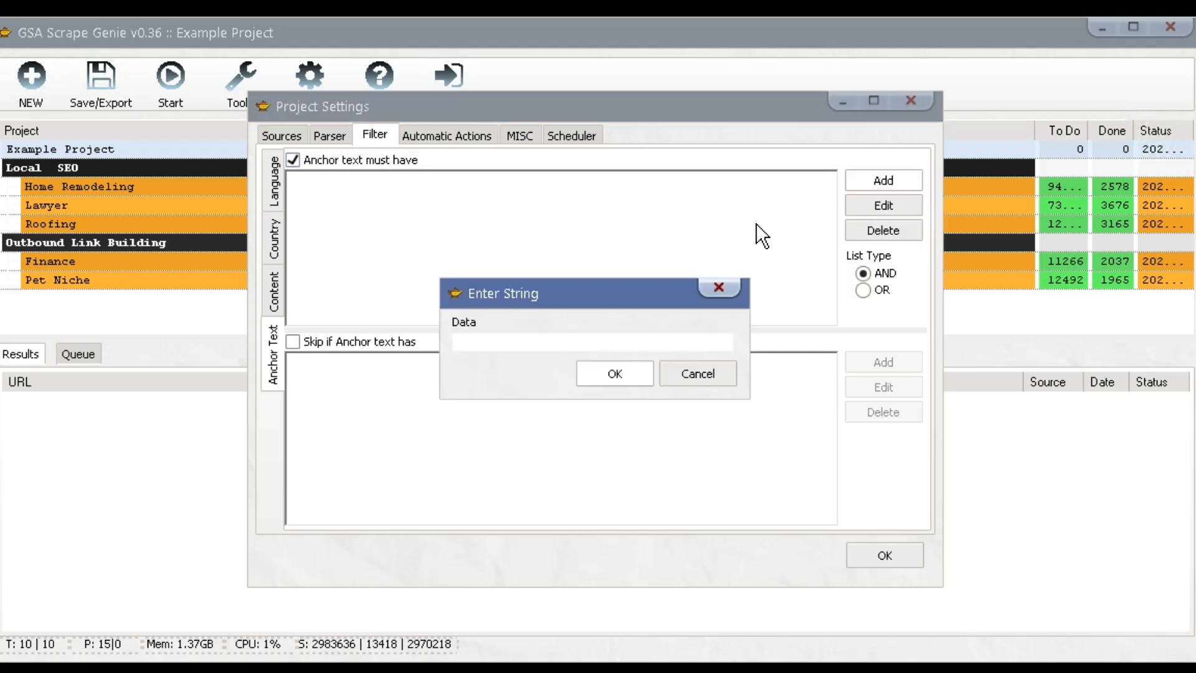
pyautogui.write('blog')
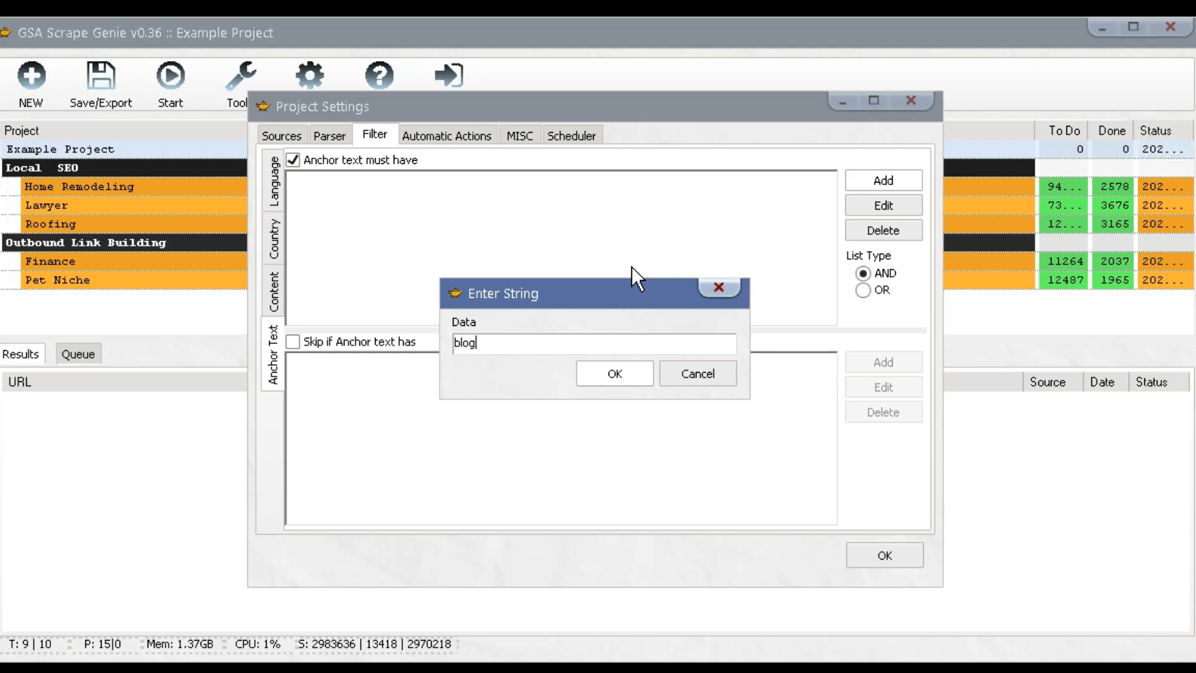
pyautogui.press('Return')
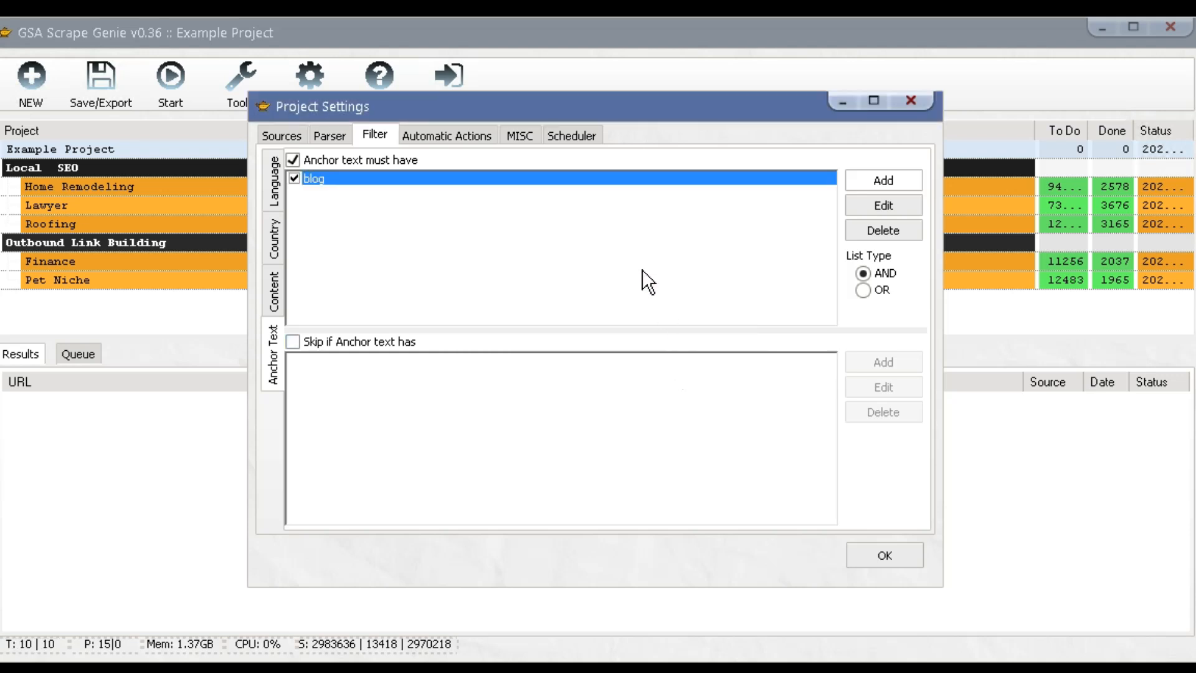
pyautogui.click(399, 341)
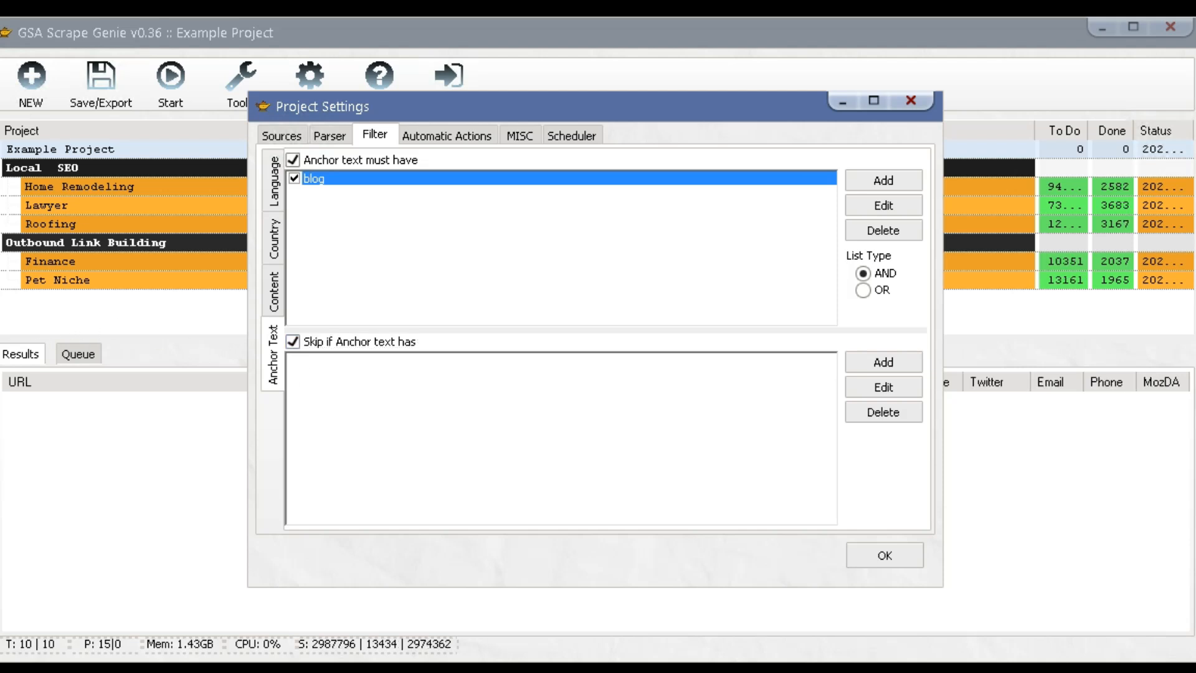
# Begin a File auto-export, cancel it, and glance at the results export options.
pyautogui.click(446, 138)
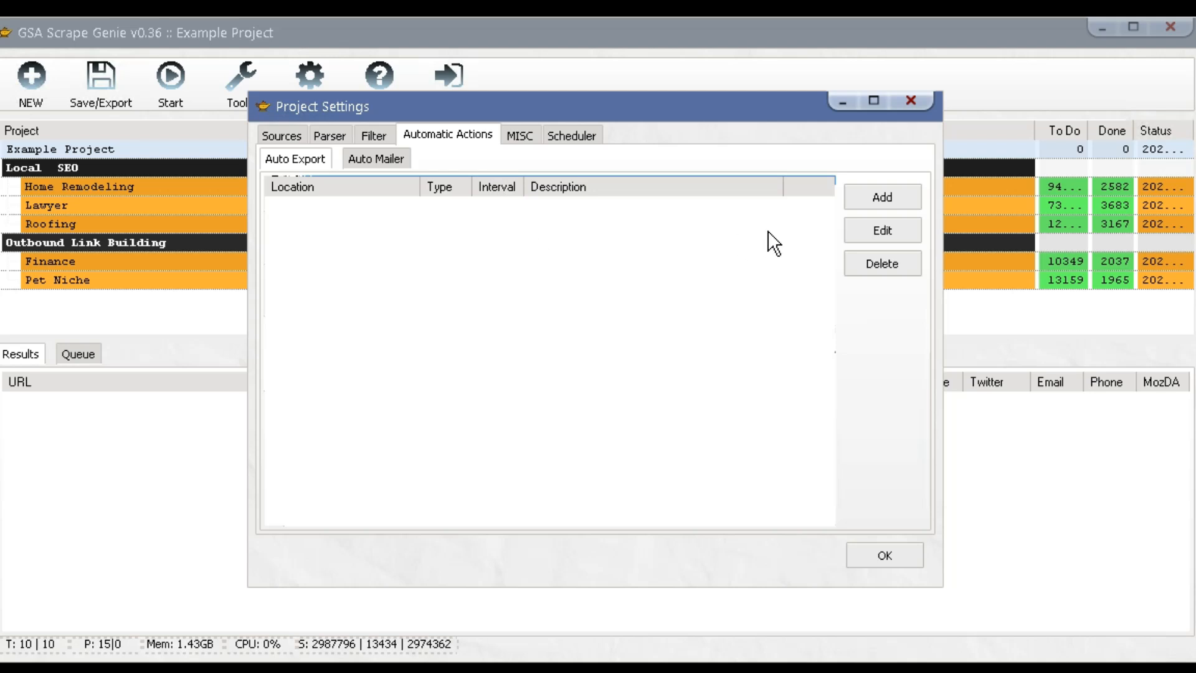
pyautogui.click(878, 198)
pyautogui.click(560, 302)
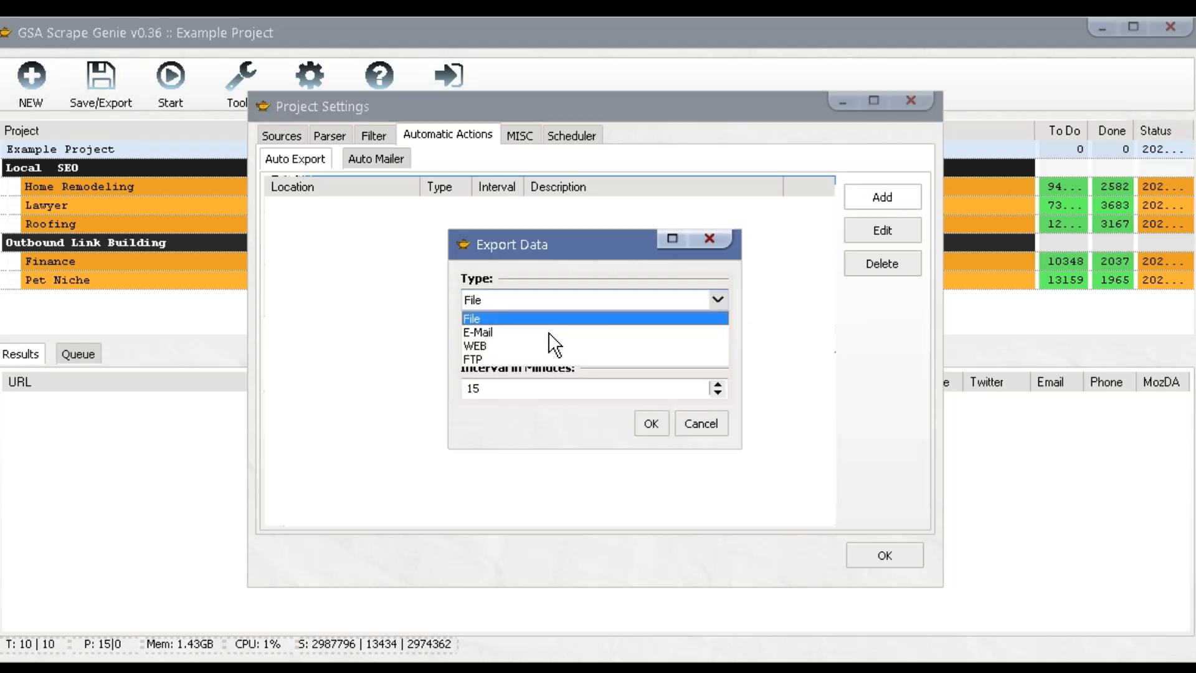
pyautogui.click(512, 393)
pyautogui.moveTo(500, 390); pyautogui.dragTo(435, 390)
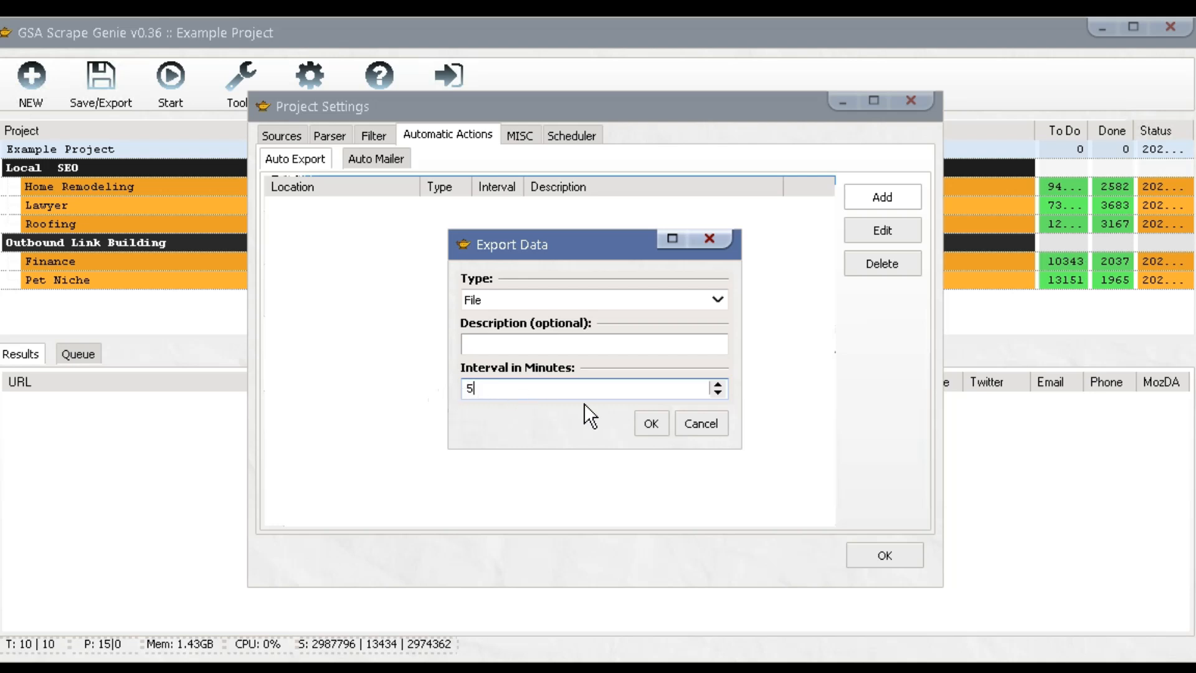
pyautogui.click(695, 428)
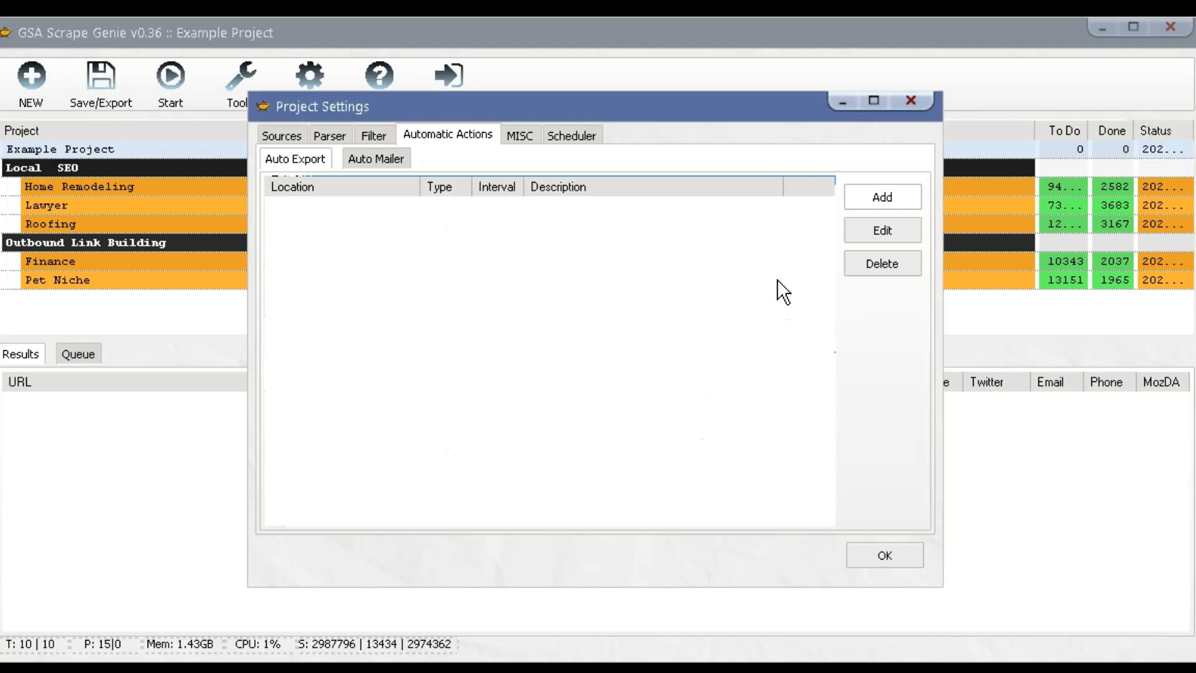
pyautogui.click(900, 103)
pyautogui.click(103, 94)
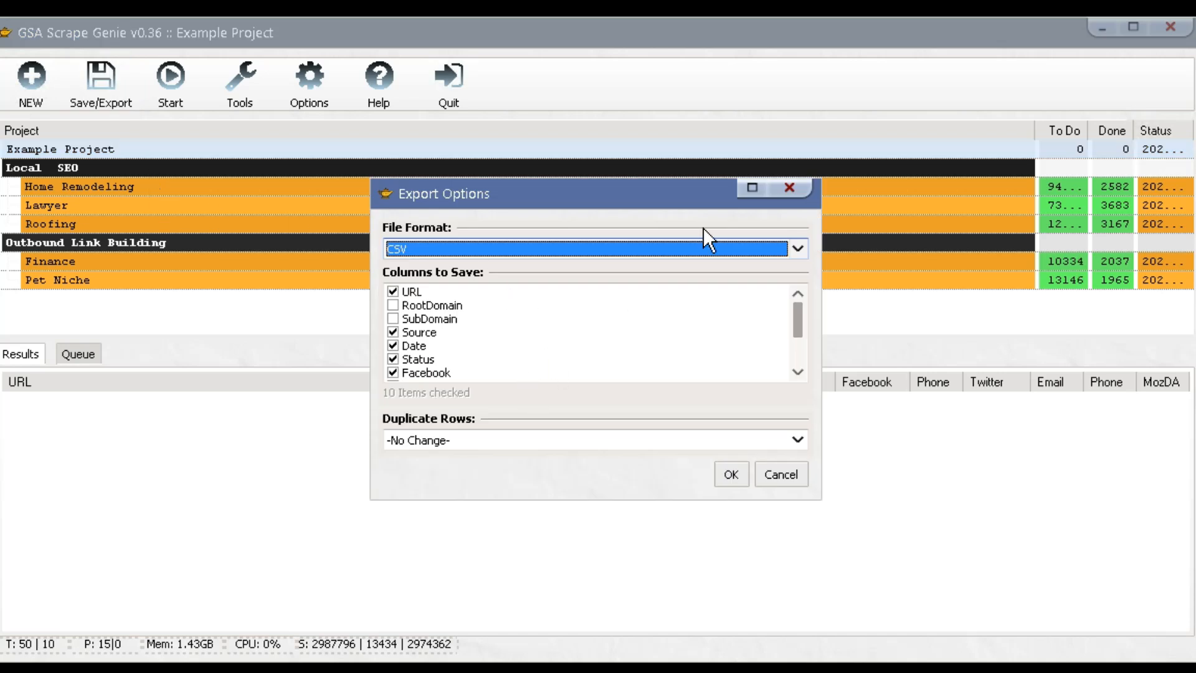
pyautogui.click(786, 188)
# Add a File auto-export for Example Project saving CSV to mydata.csv every 15 minutes.
pyautogui.doubleClick(430, 149)
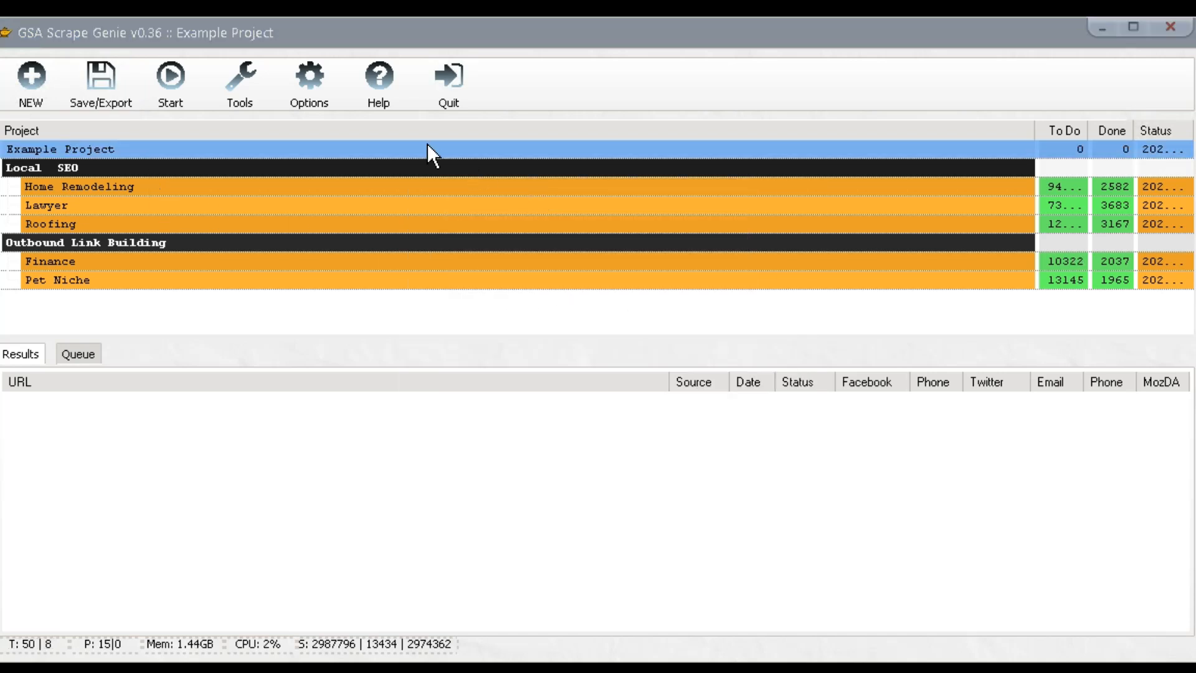
pyautogui.click(436, 134)
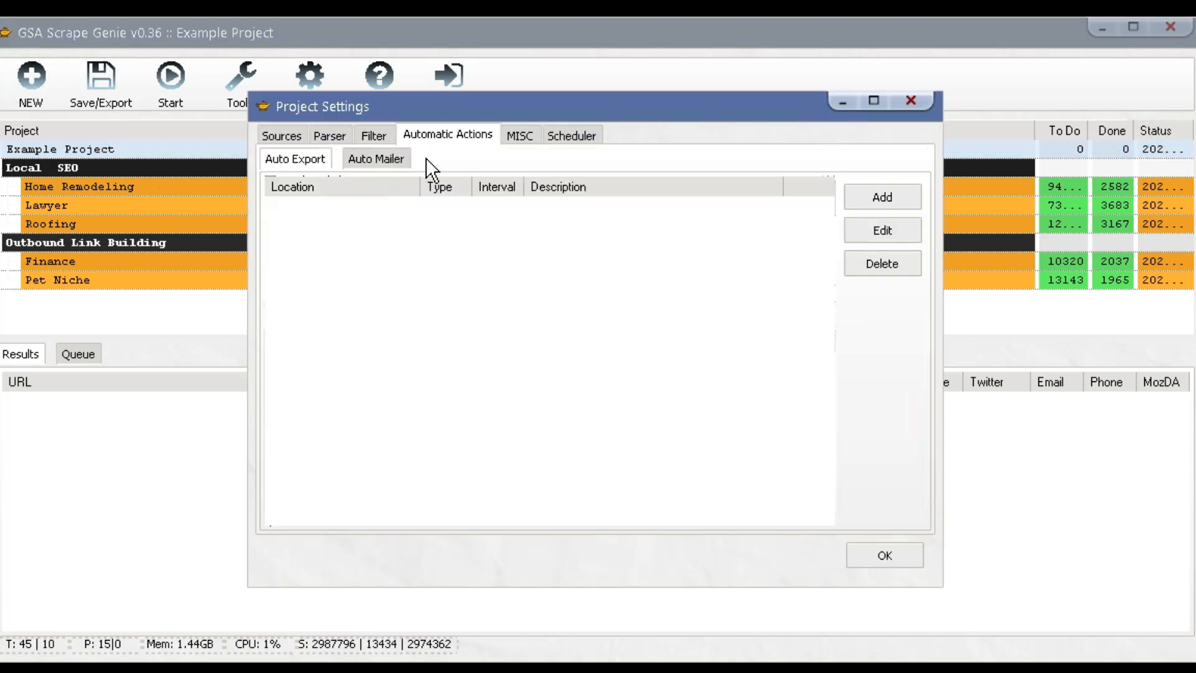
pyautogui.click(868, 206)
pyautogui.click(651, 423)
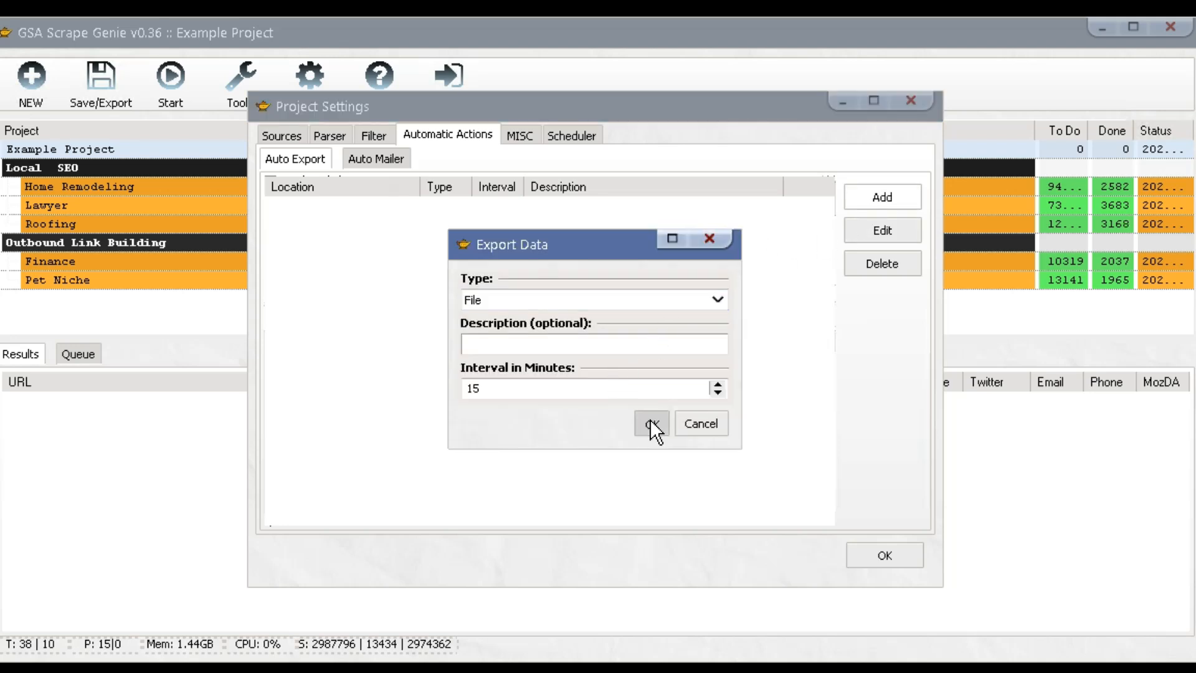
pyautogui.click(553, 80)
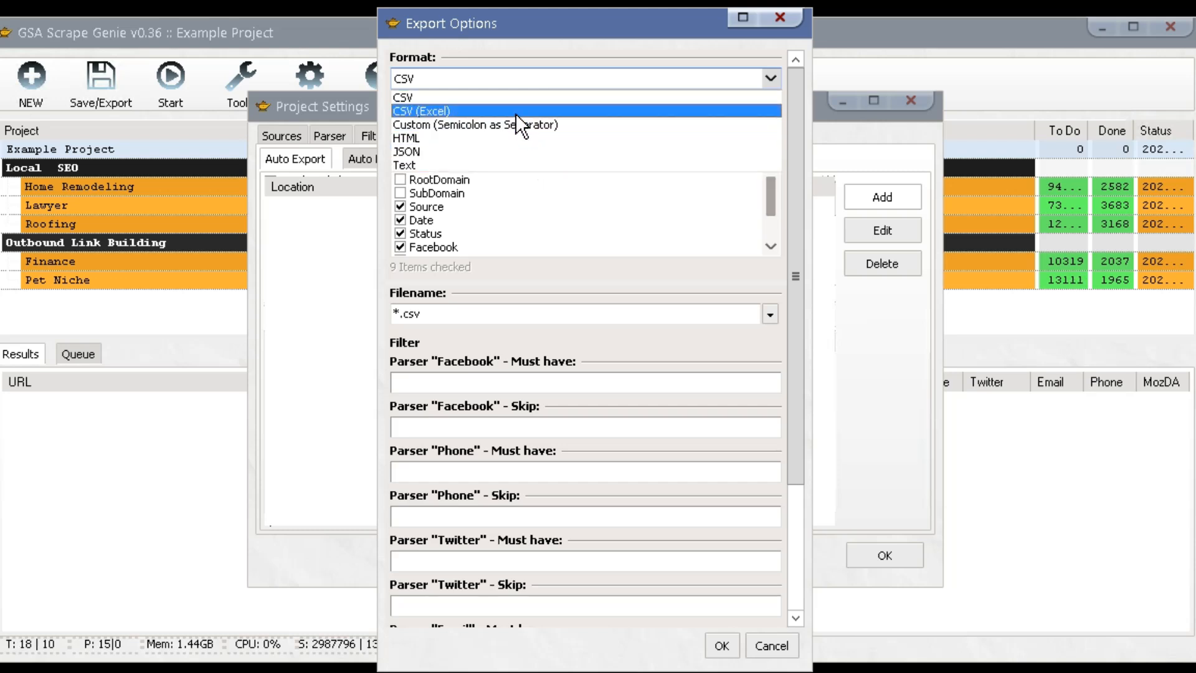
pyautogui.click(481, 97)
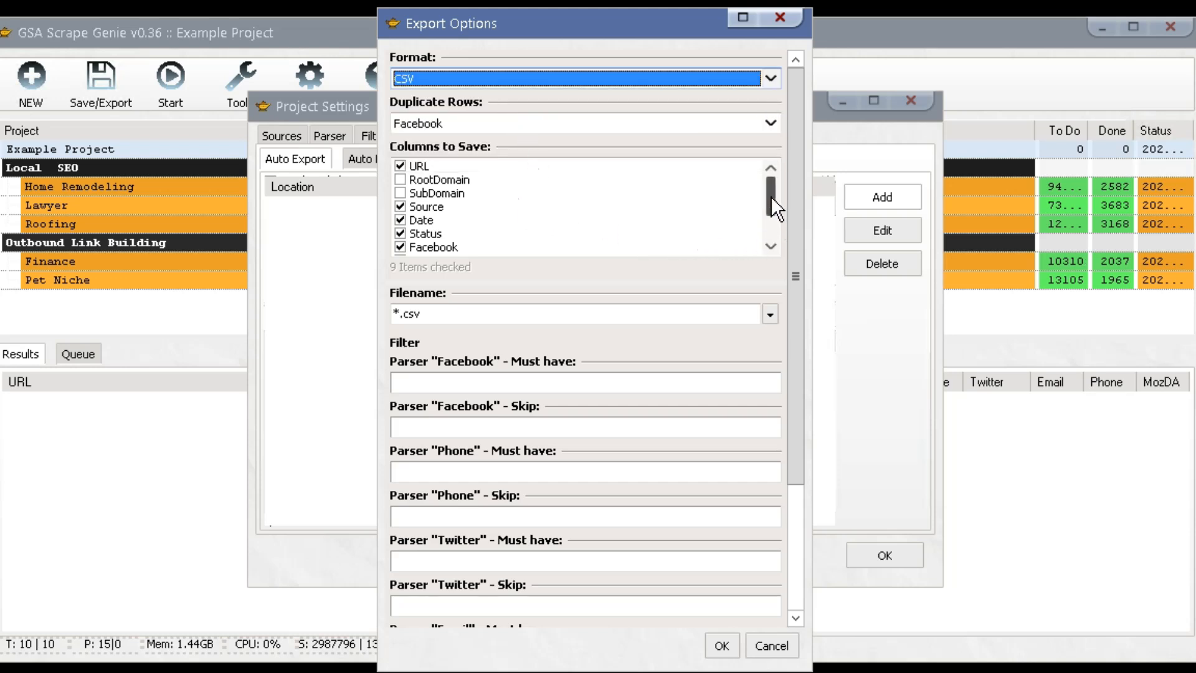
pyautogui.moveTo(768, 214)
pyautogui.mouseDown()
pyautogui.moveTo(766, 234)
pyautogui.moveTo(775, 193)
pyautogui.moveTo(768, 230)
pyautogui.mouseUp()
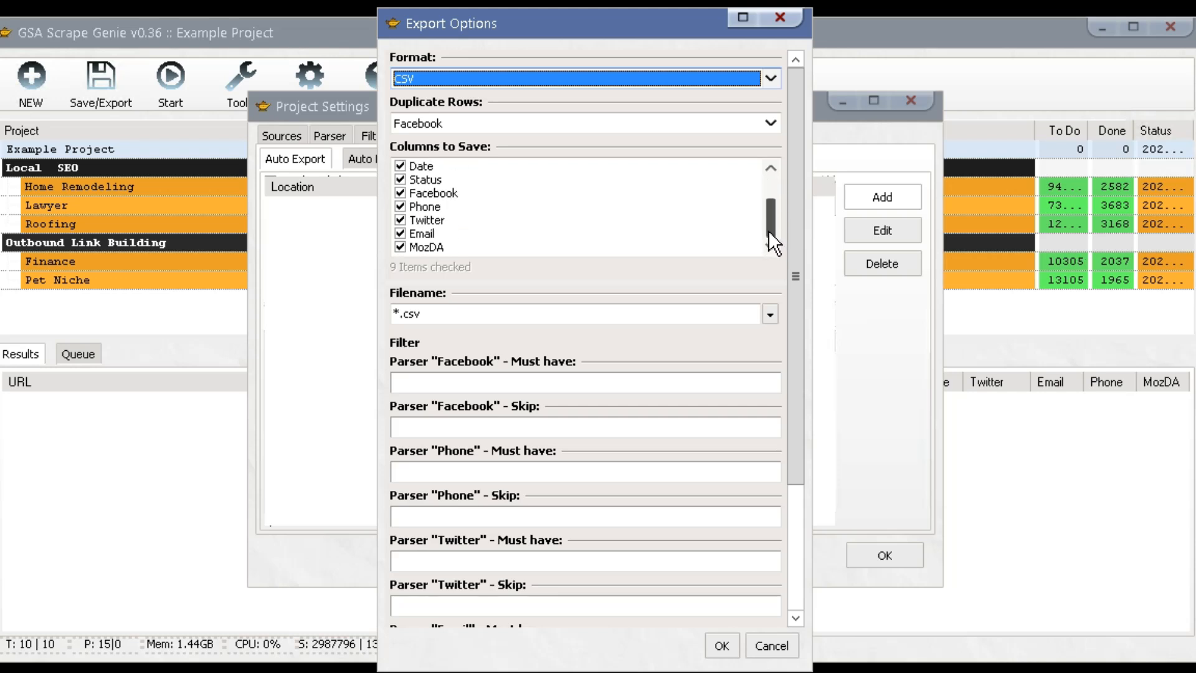
pyautogui.click(399, 315)
pyautogui.press('BackSpace')
pyautogui.write('mydata')
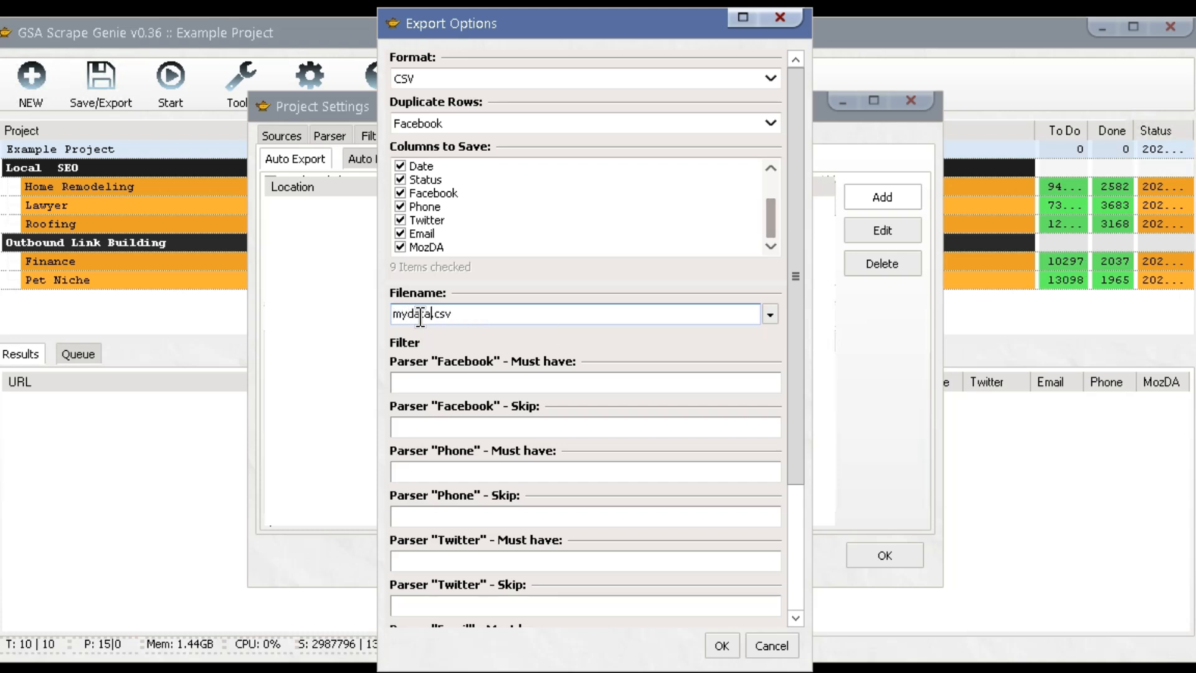
pyautogui.moveTo(801, 284); pyautogui.dragTo(790, 397)
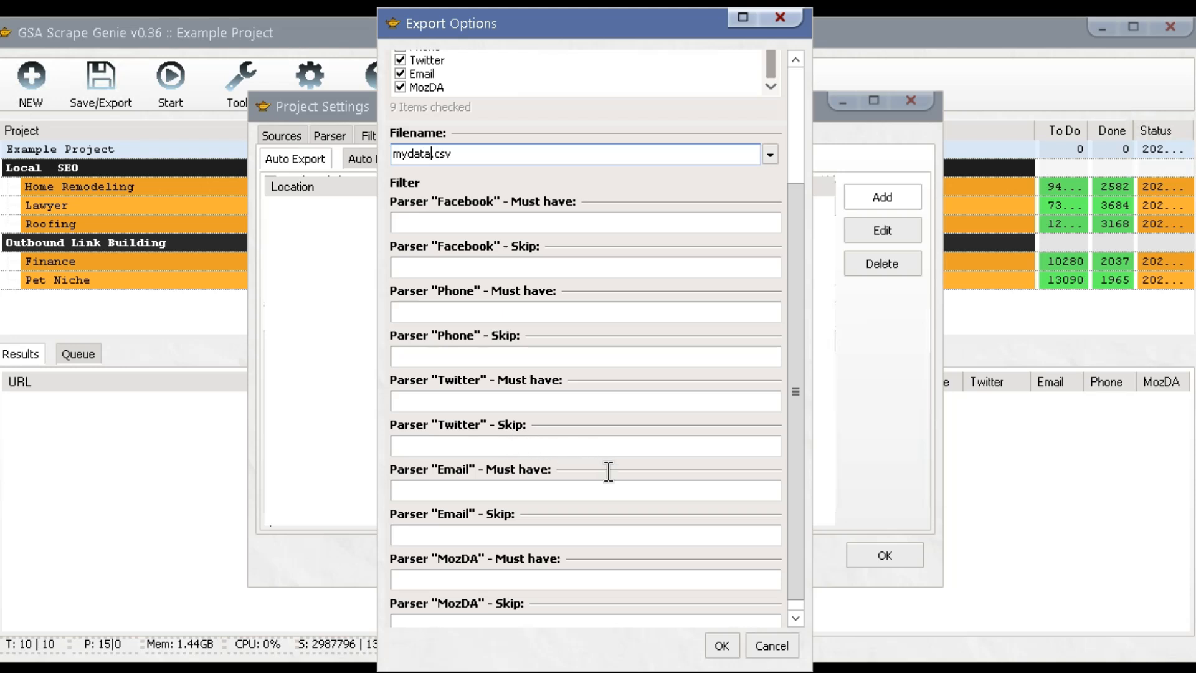
pyautogui.click(720, 646)
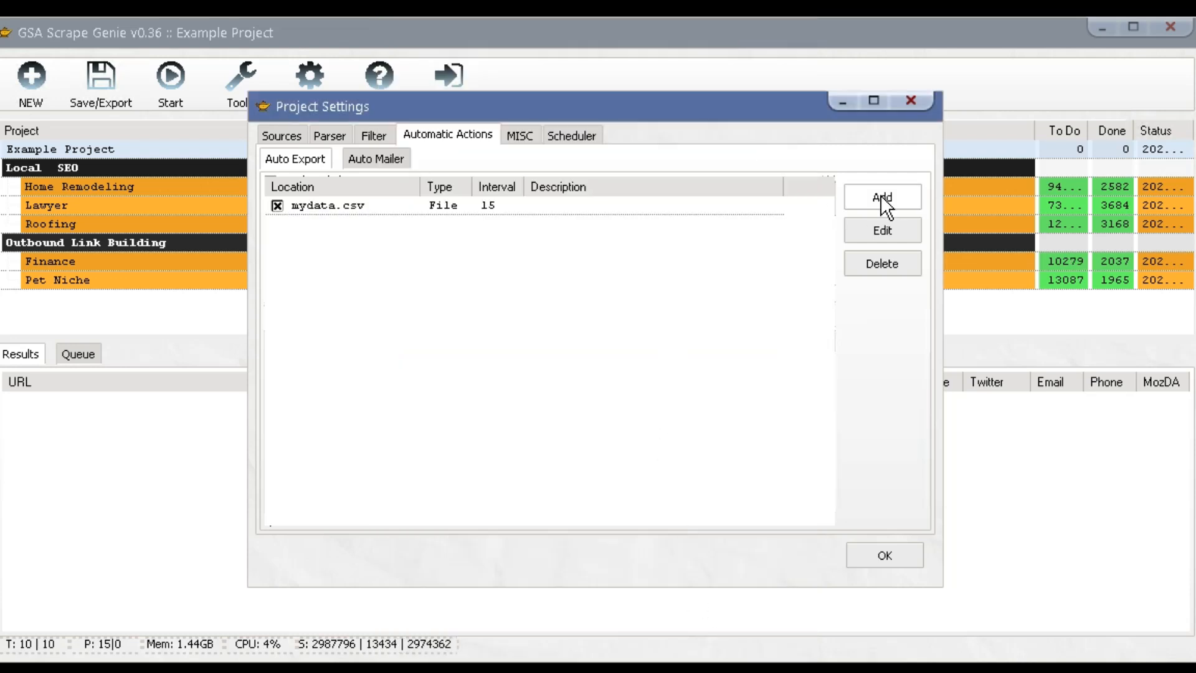
pyautogui.click(884, 194)
pyautogui.click(605, 300)
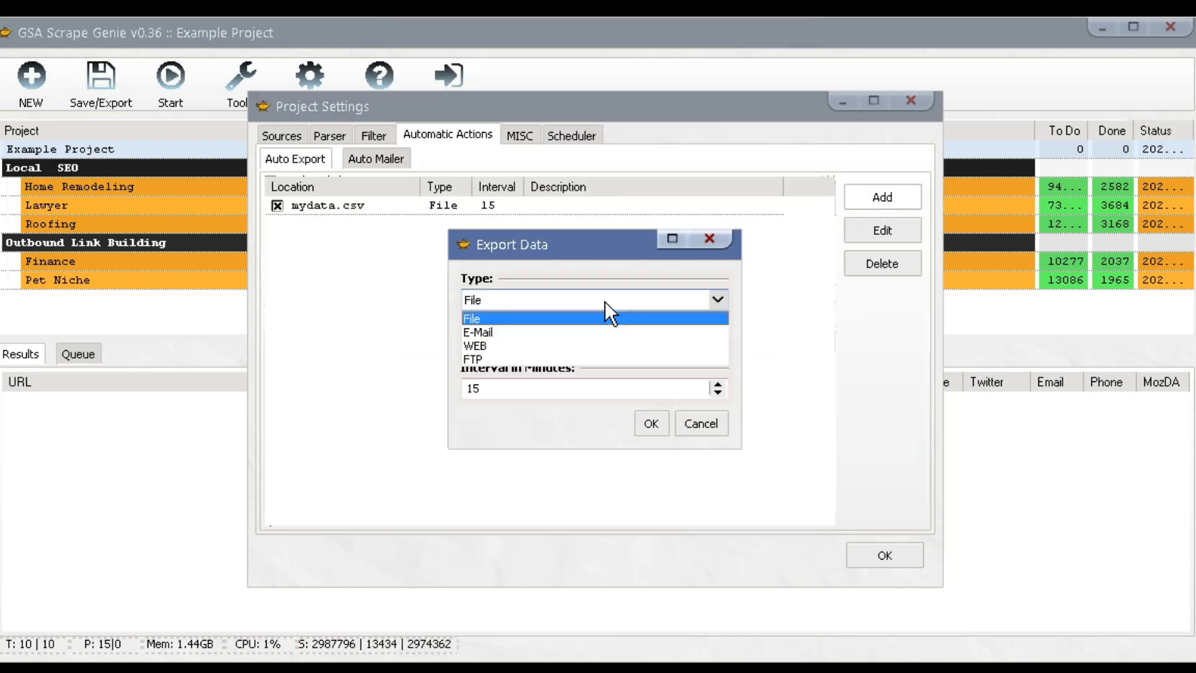
pyautogui.click(604, 301)
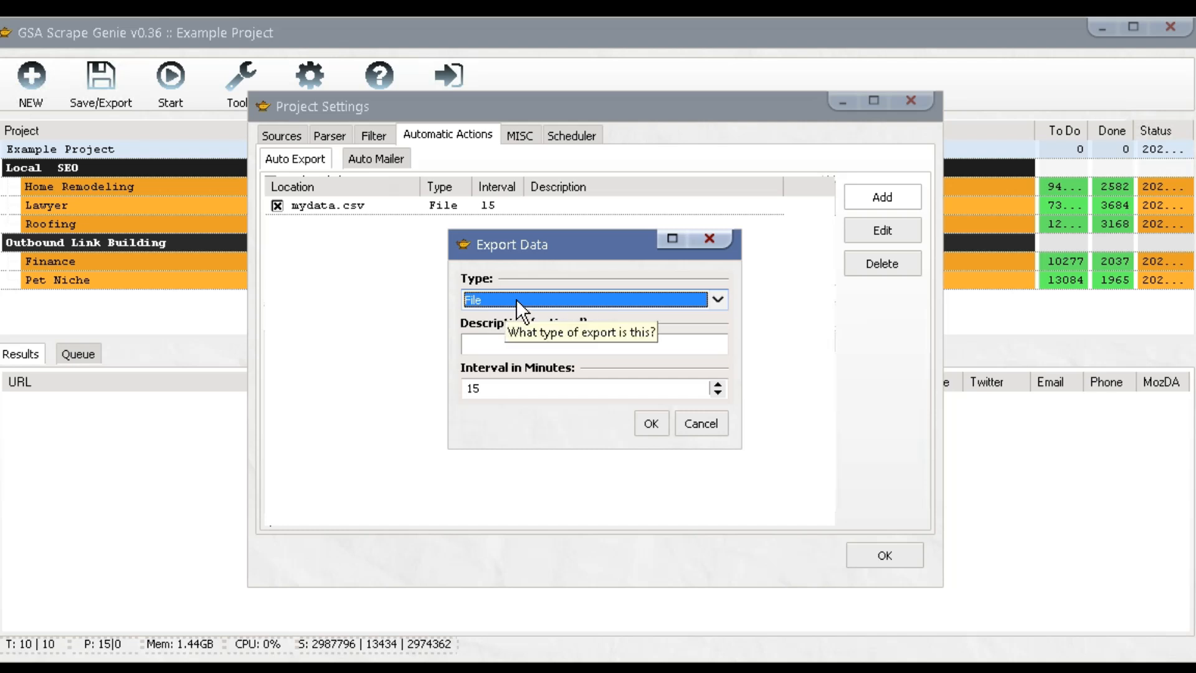
pyautogui.click(623, 300)
pyautogui.click(587, 332)
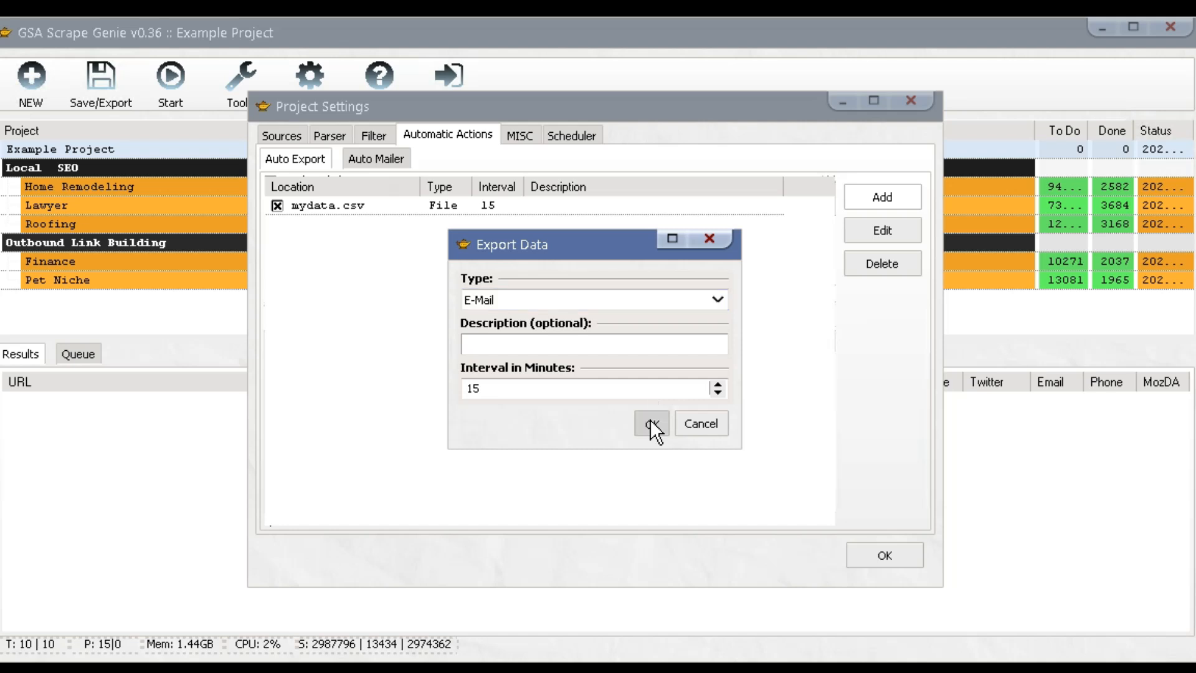
pyautogui.click(649, 418)
pyautogui.moveTo(794, 278); pyautogui.dragTo(792, 408)
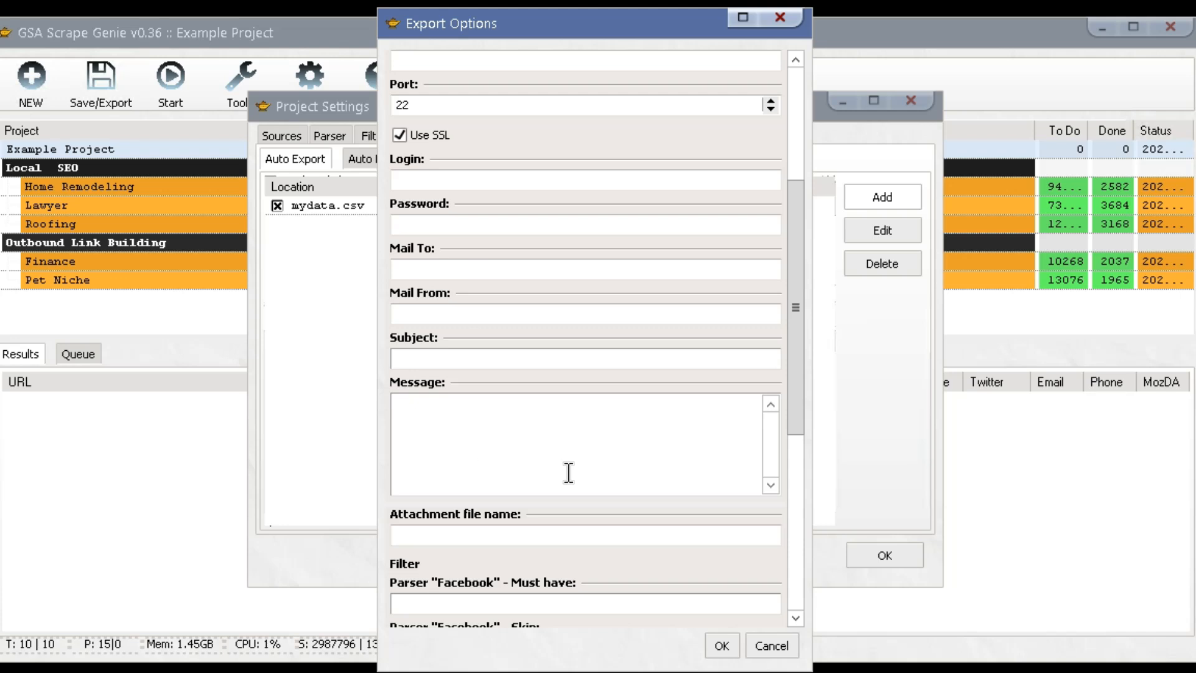
pyautogui.click(773, 648)
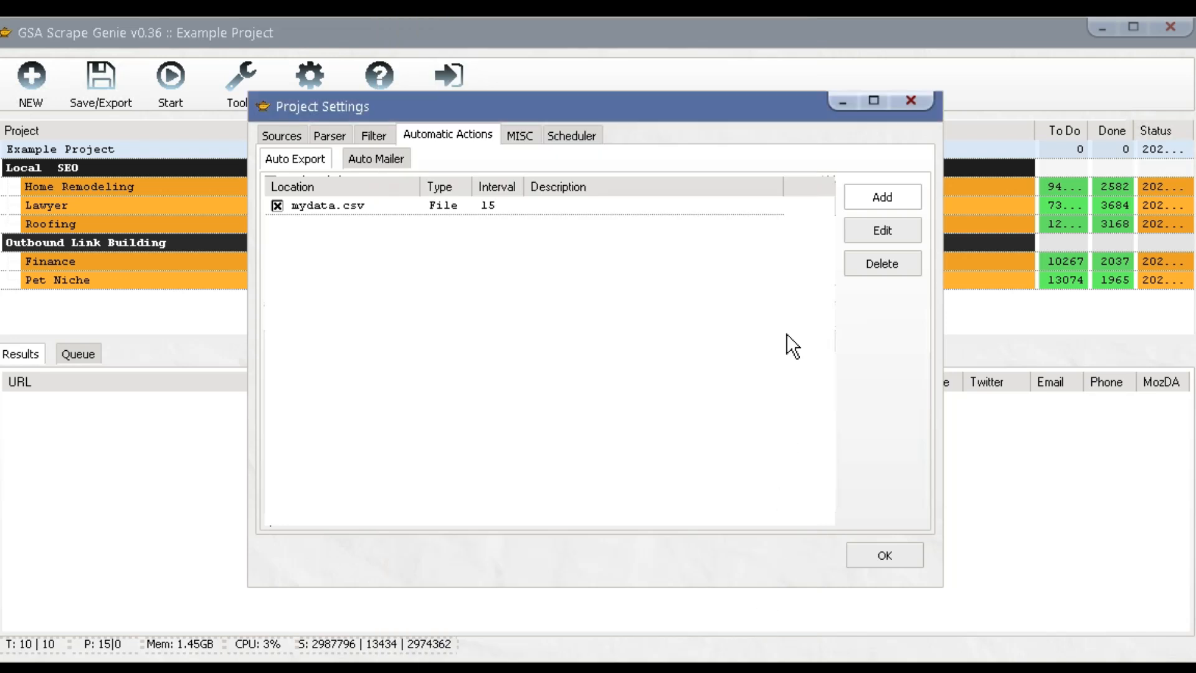
pyautogui.click(858, 200)
pyautogui.click(606, 302)
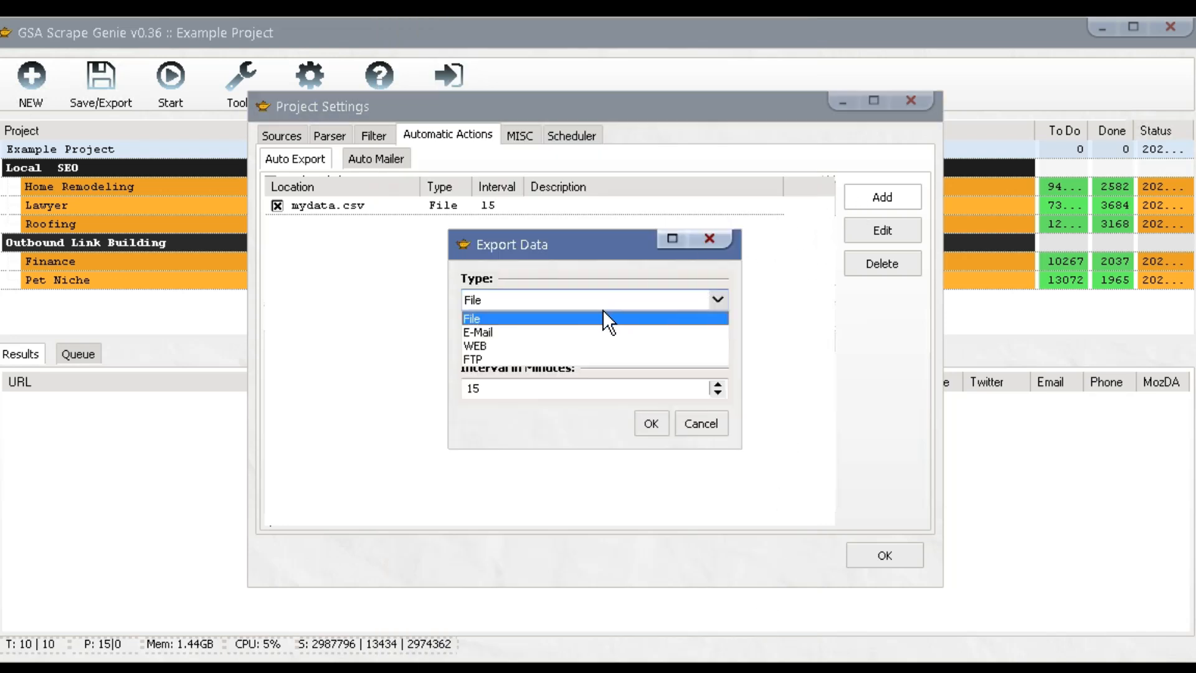
pyautogui.click(559, 357)
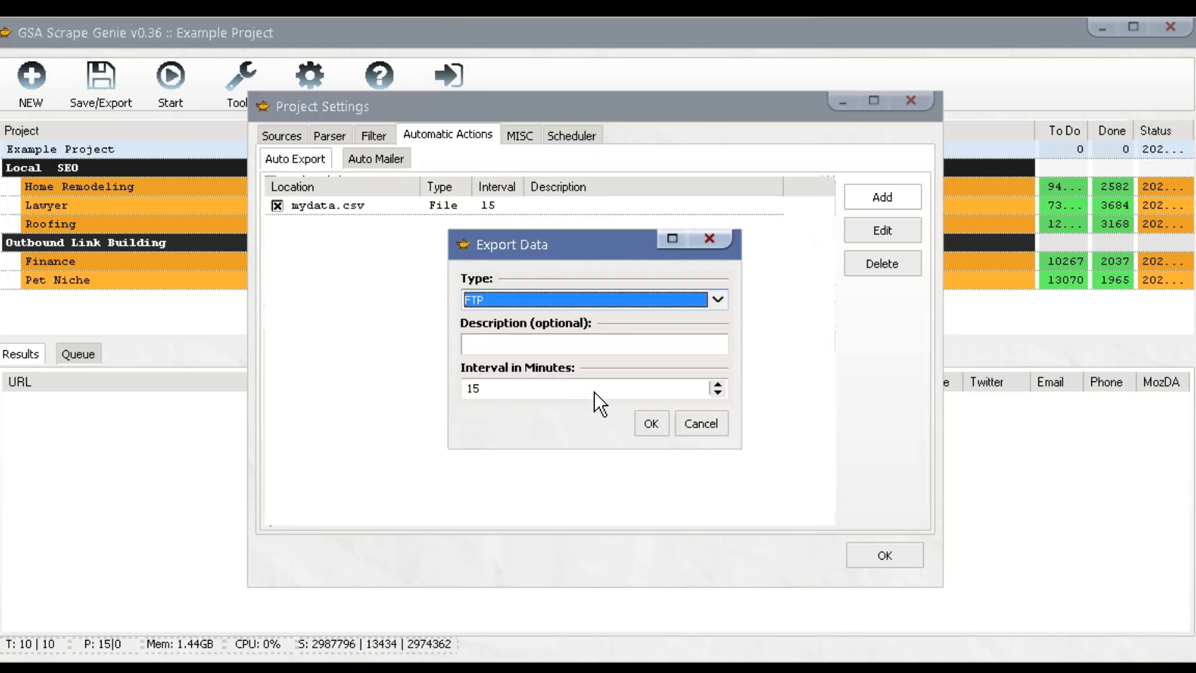
pyautogui.click(651, 421)
pyautogui.moveTo(792, 286); pyautogui.dragTo(795, 315)
pyautogui.click(779, 17)
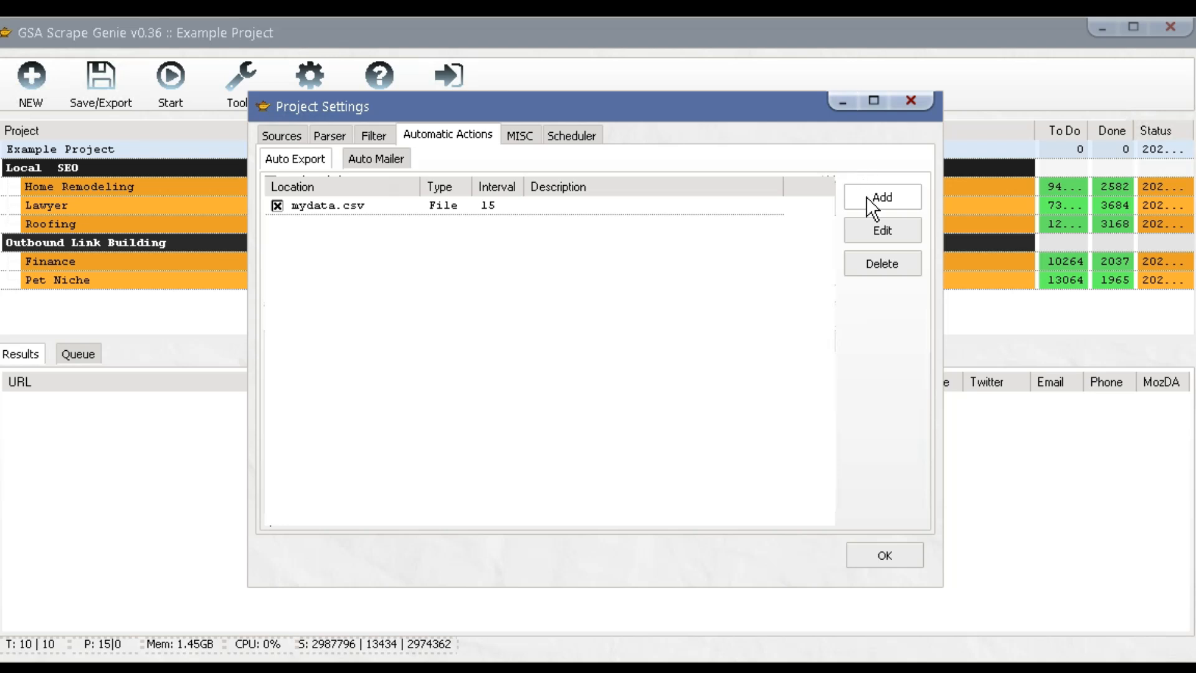
pyautogui.click(876, 197)
pyautogui.click(546, 299)
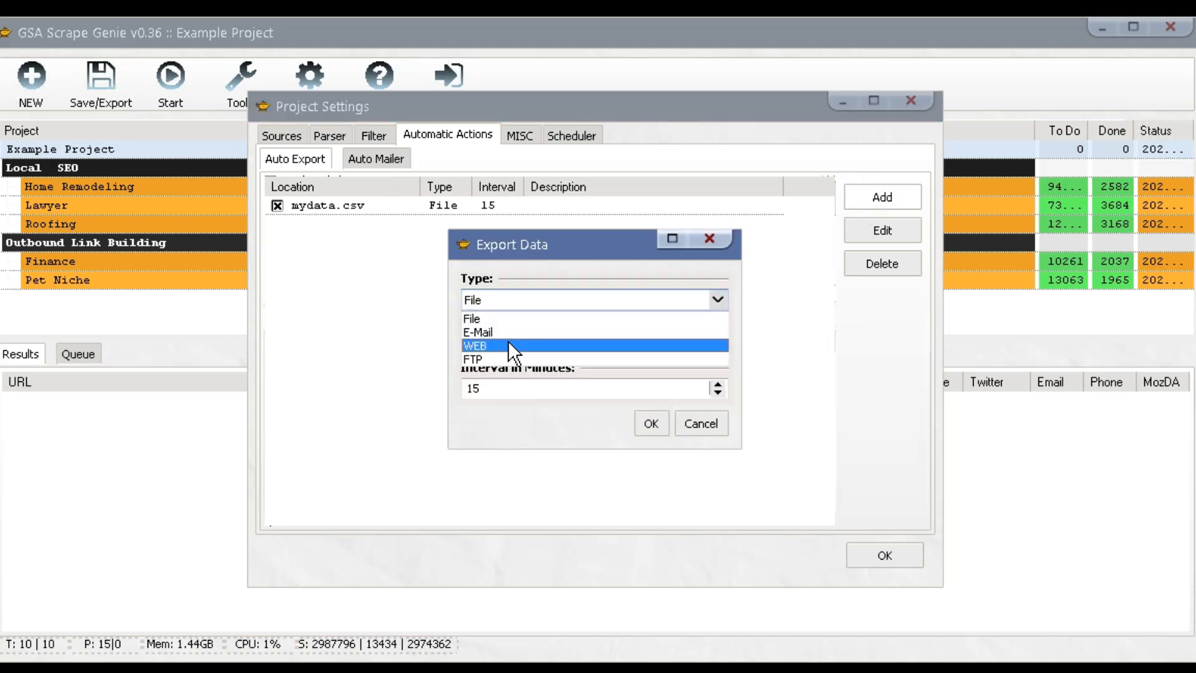
pyautogui.click(507, 340)
pyautogui.click(646, 419)
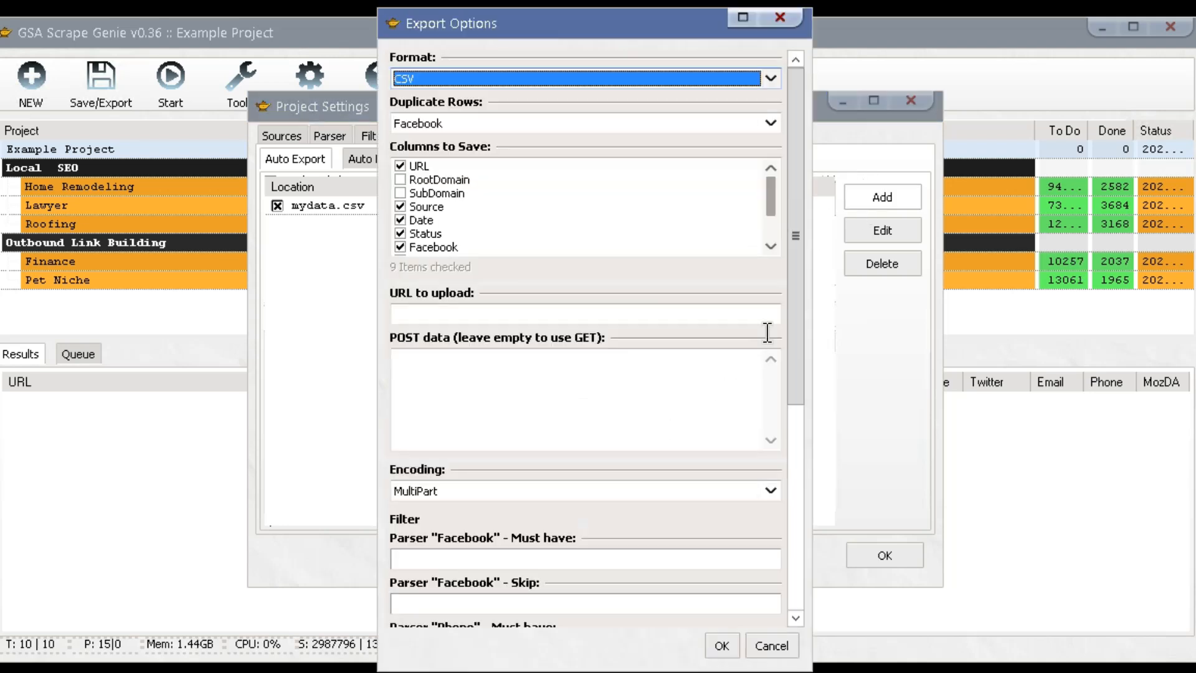
pyautogui.moveTo(789, 272); pyautogui.dragTo(788, 321)
pyautogui.click(648, 302)
pyautogui.click(631, 252)
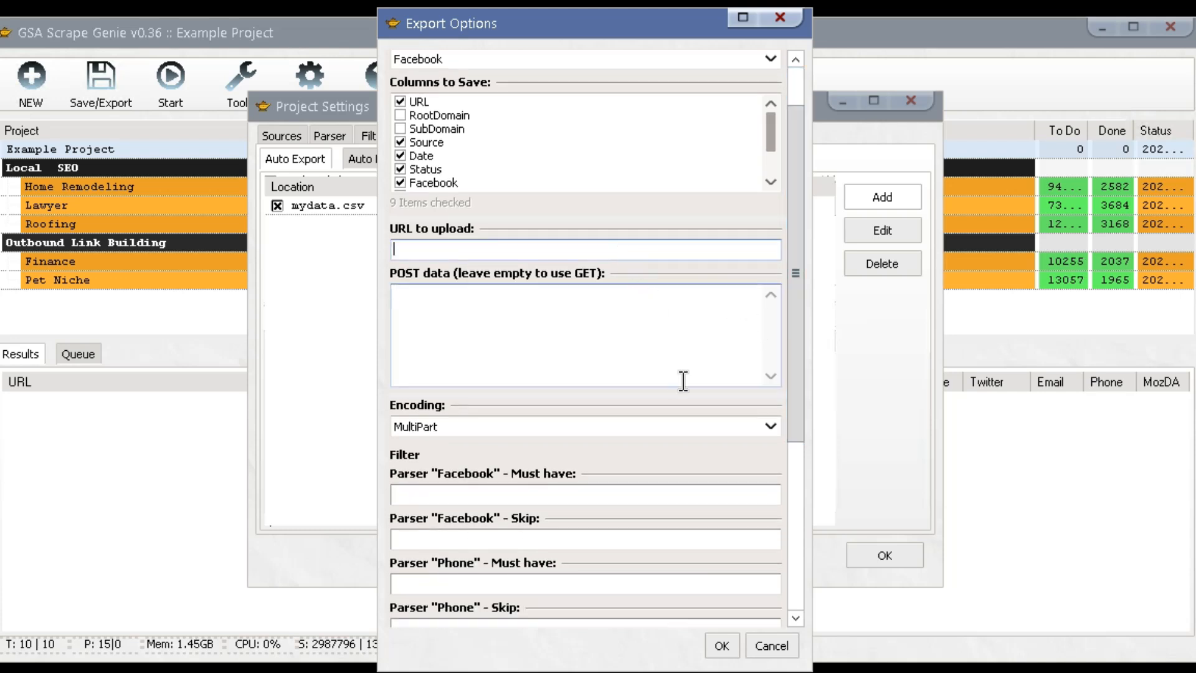
pyautogui.click(769, 642)
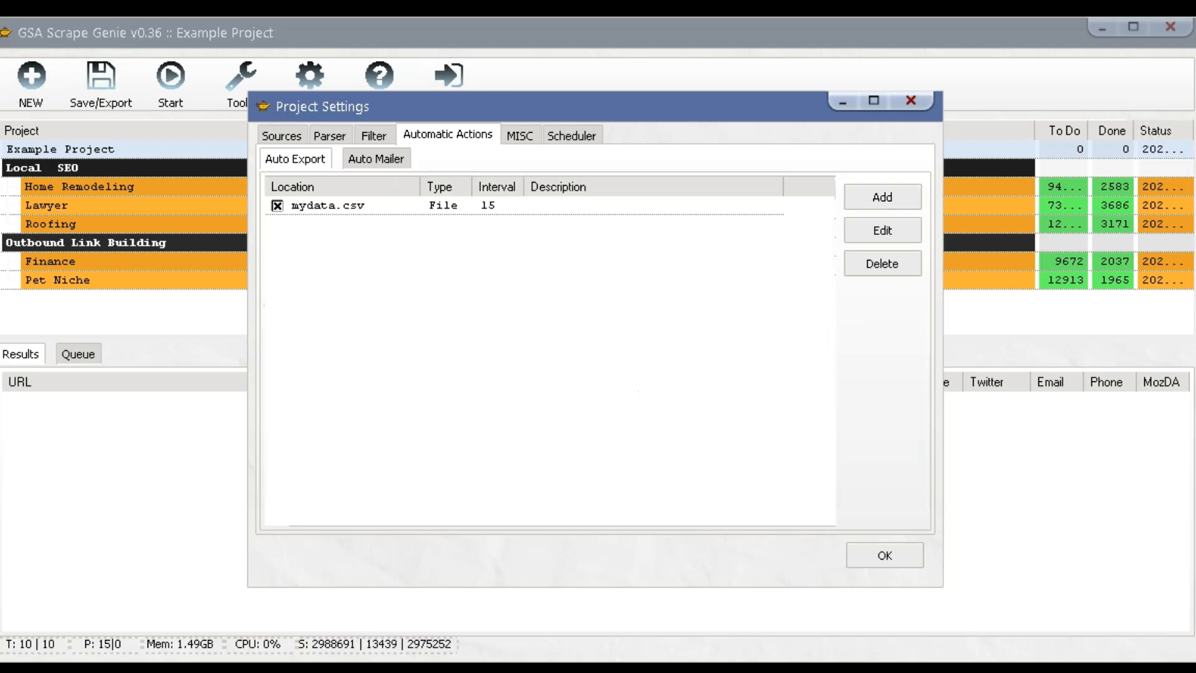
# Check the Auto Mailer's SMTP accounts, view the list's context menu, and show the Add choices.
pyautogui.click(383, 156)
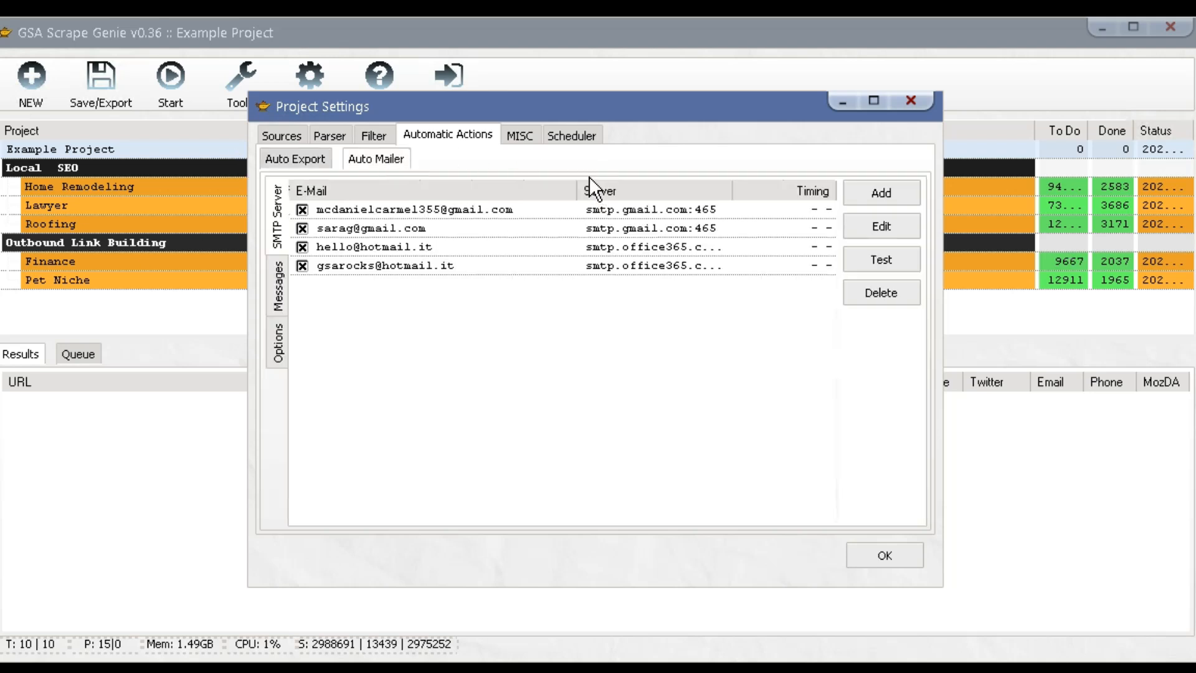
pyautogui.click(302, 210)
pyautogui.click(302, 228)
pyautogui.click(302, 266)
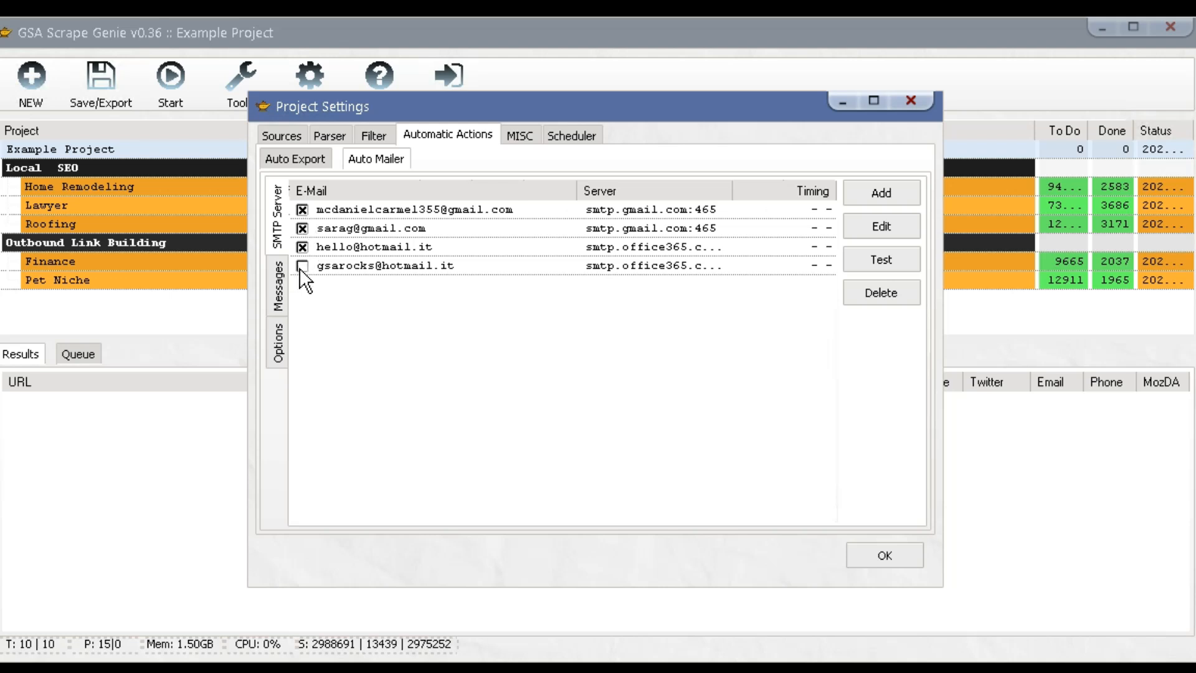
pyautogui.rightClick(378, 258)
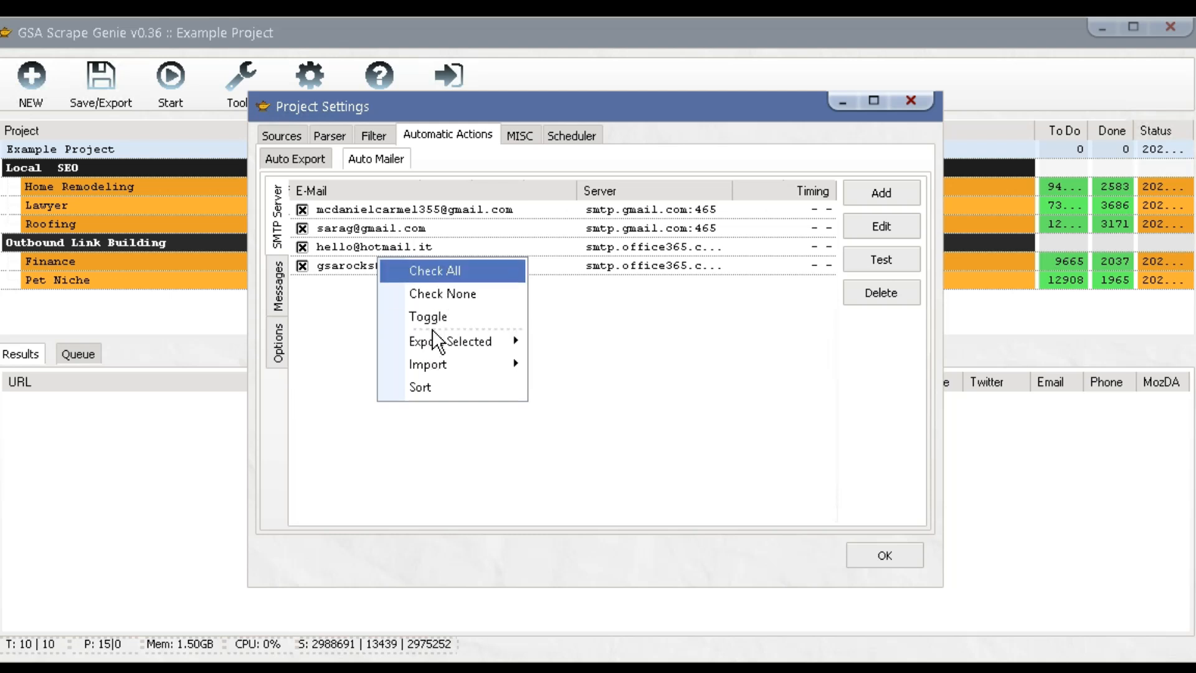
pyautogui.click(344, 324)
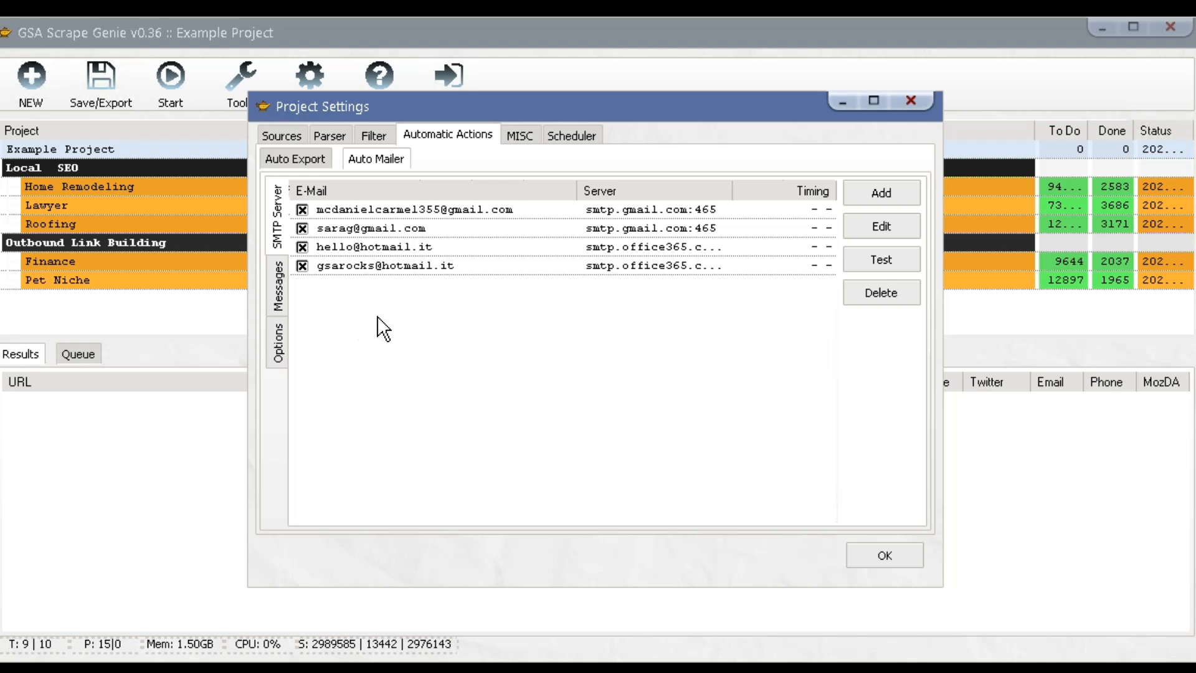
pyautogui.click(864, 198)
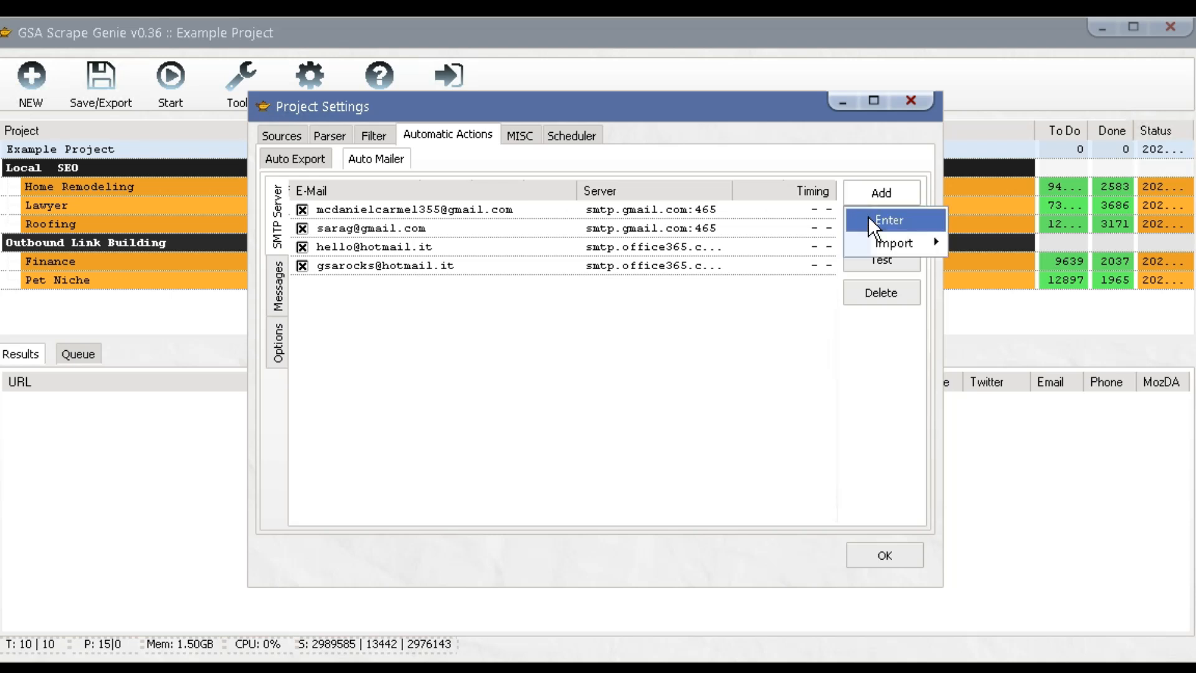
# Enter a new SMTP account's Gmail address, auto-fill its server settings, and type the password.
pyautogui.click(868, 217)
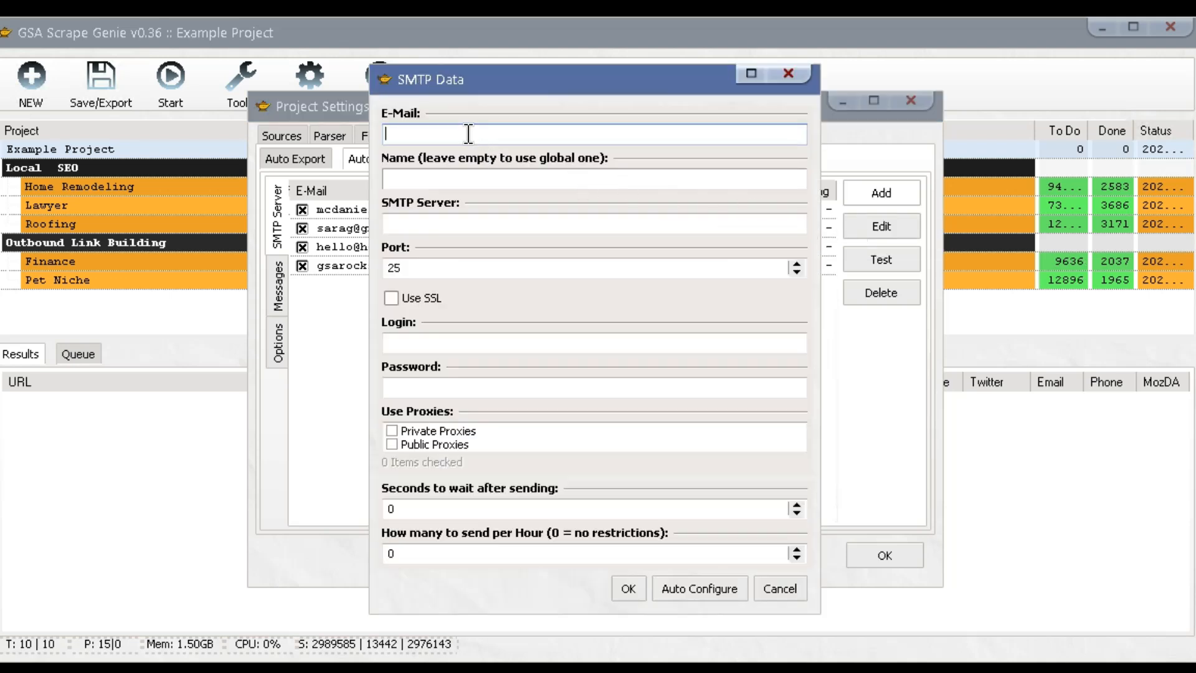
pyautogui.click(394, 222)
pyautogui.click(422, 268)
pyautogui.click(451, 342)
pyautogui.click(454, 385)
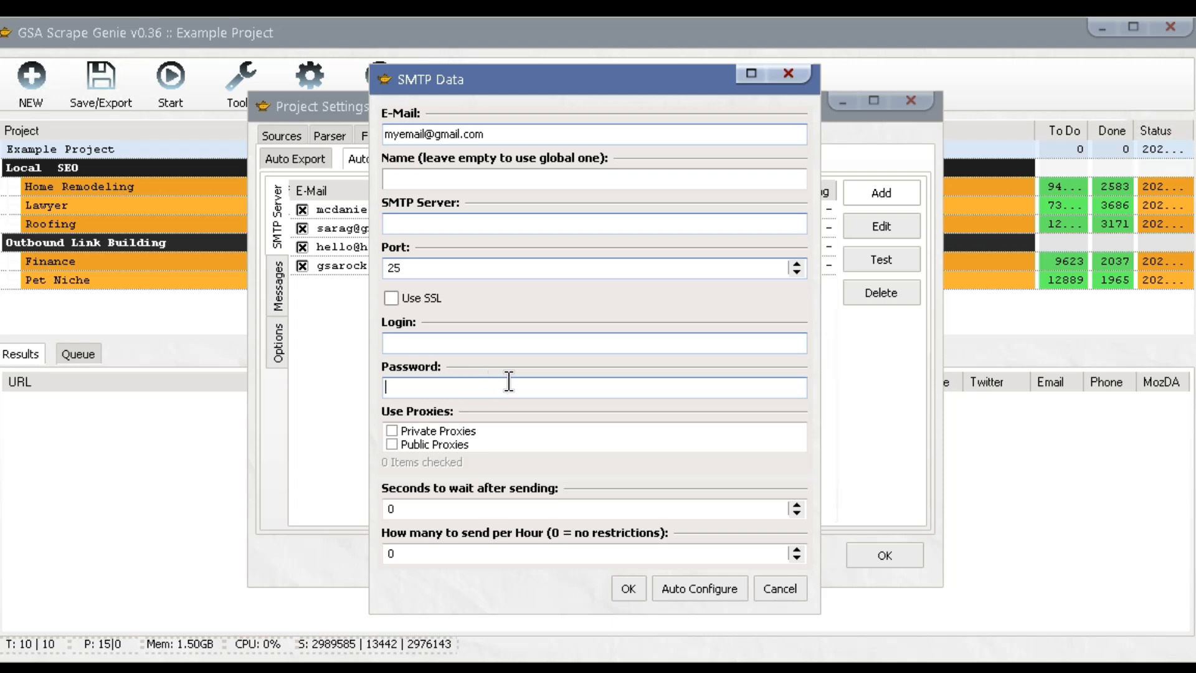
pyautogui.click(696, 590)
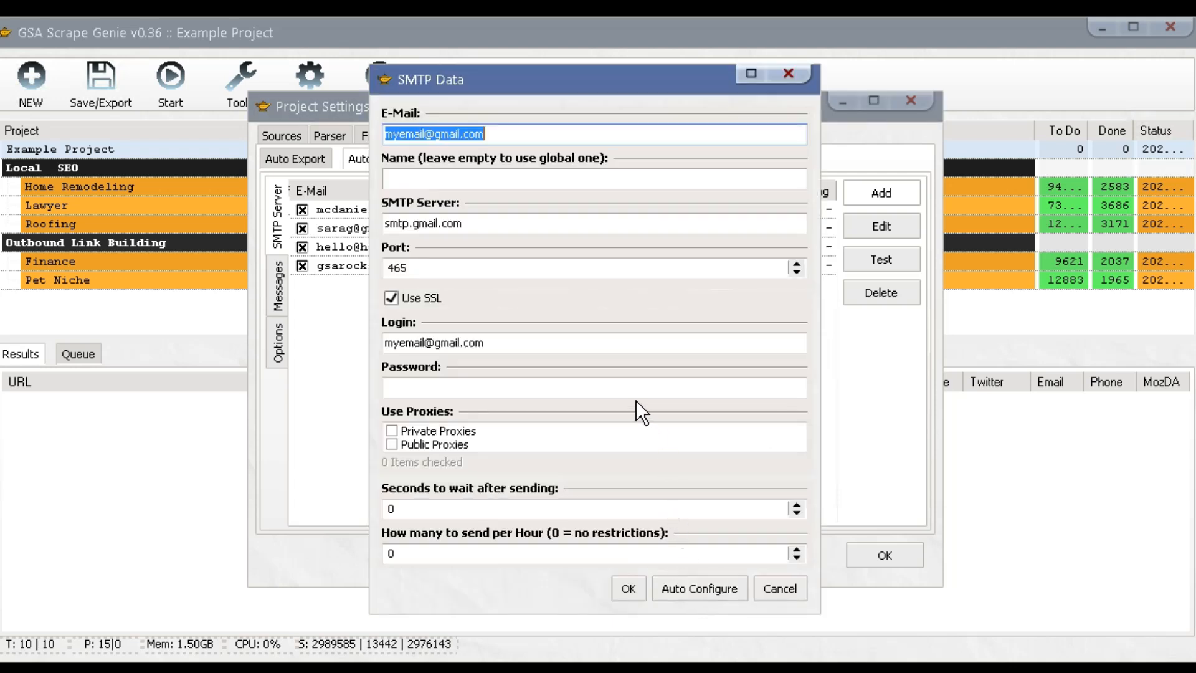
pyautogui.click(607, 392)
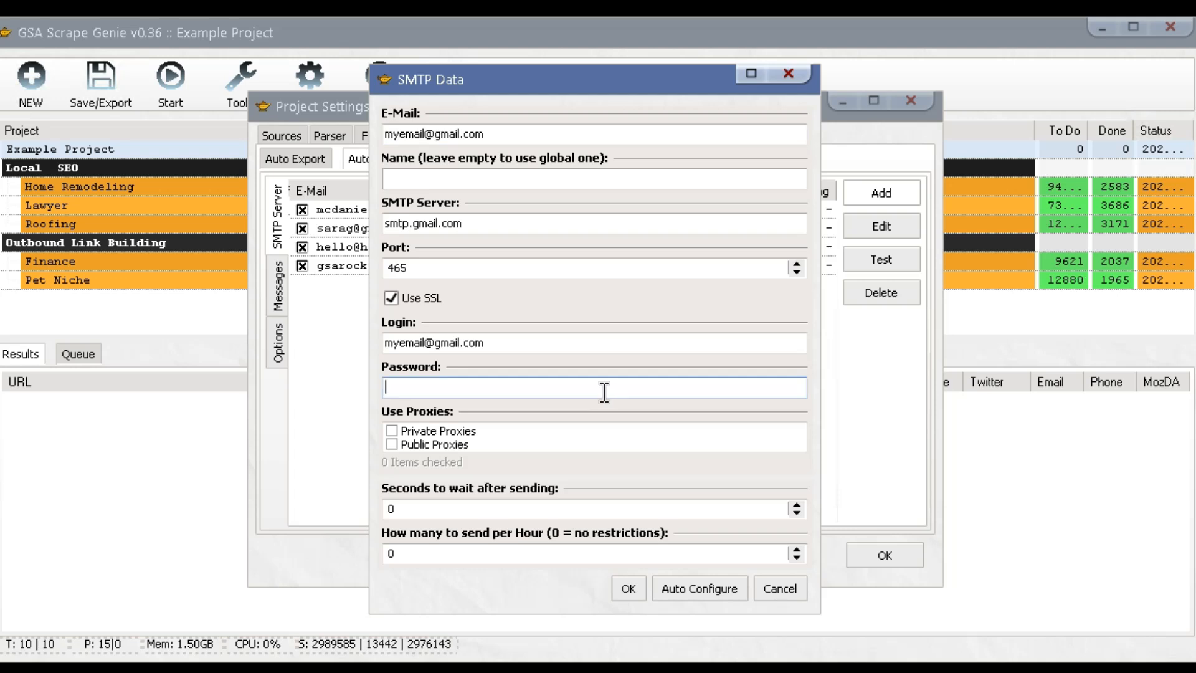
pyautogui.write('***********')
# Leave private proxies off, set a 10-second wait and 100 mails per hour, and save.
pyautogui.click(458, 430)
pyautogui.click(392, 430)
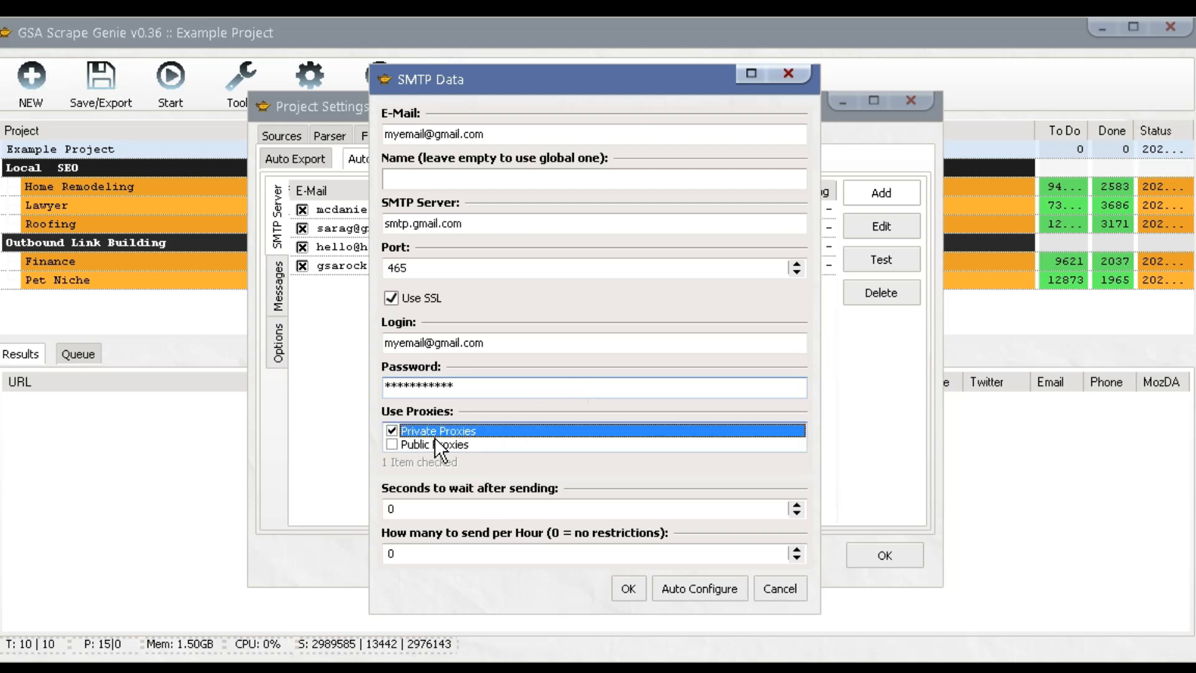
pyautogui.click(393, 429)
pyautogui.press('Tab')
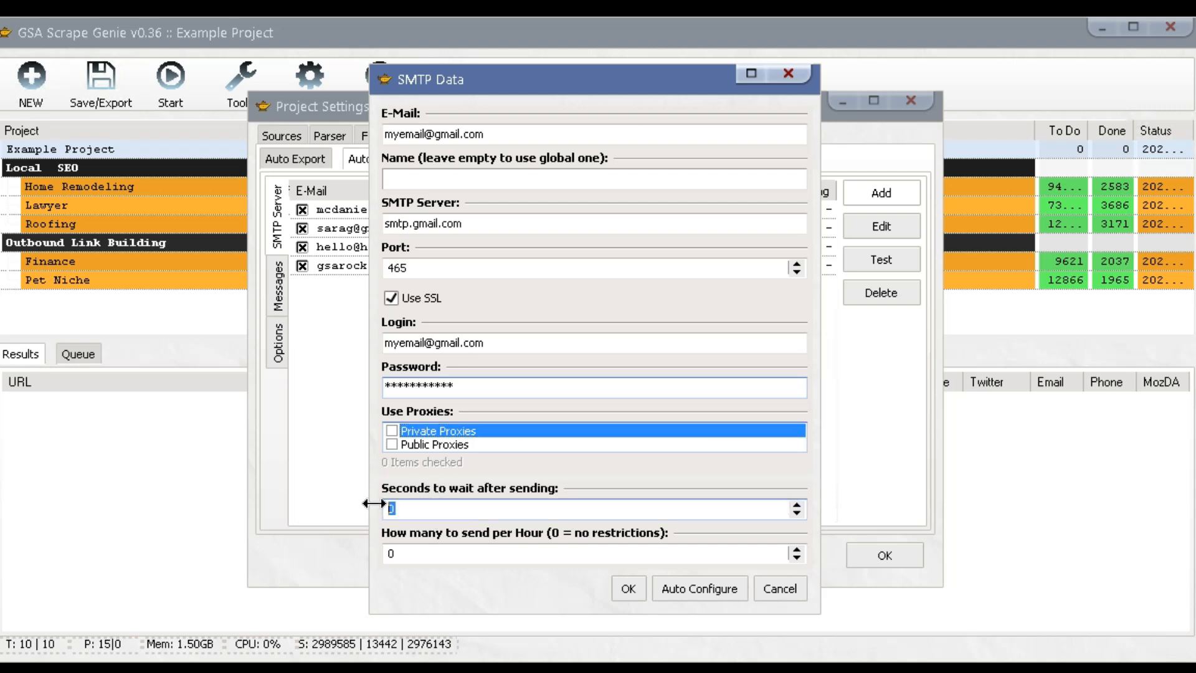
pyautogui.write('10')
pyautogui.press('Tab')
pyautogui.write('100')
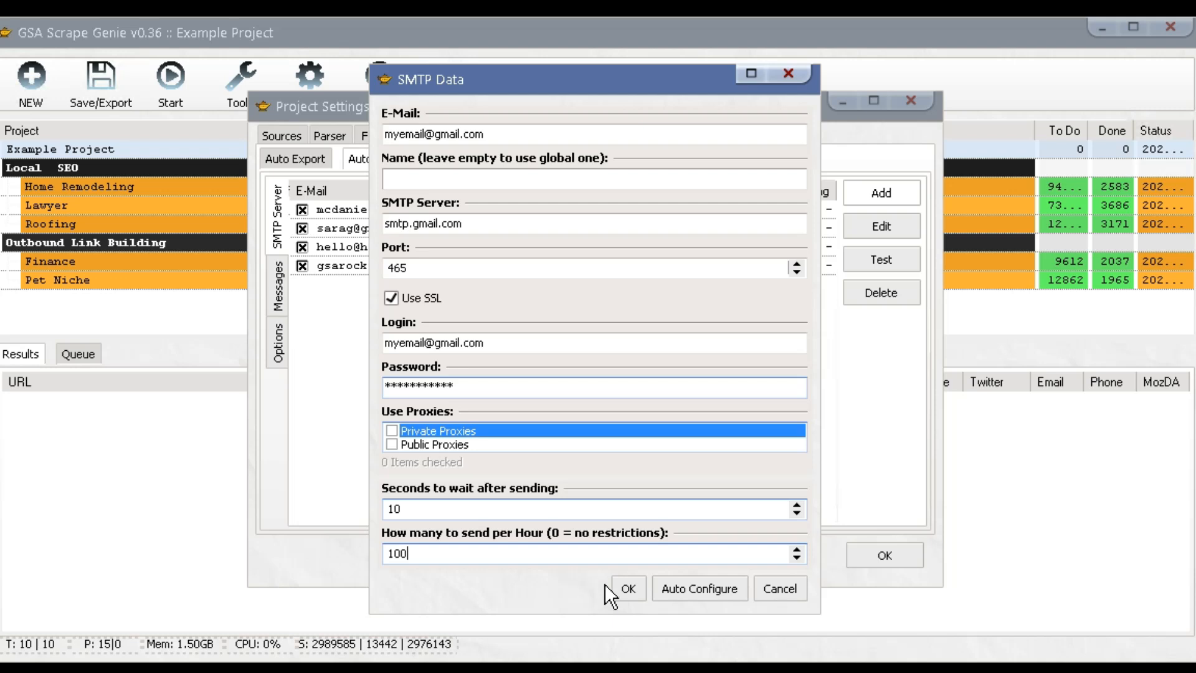
pyautogui.click(627, 589)
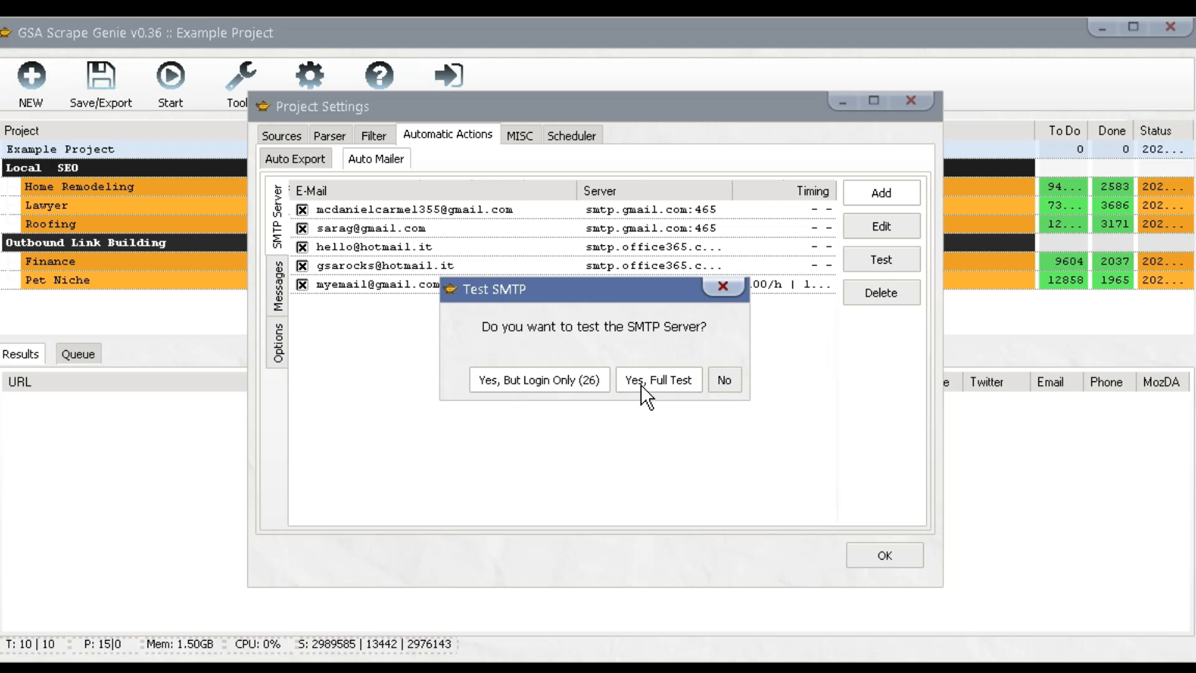
# Decline the SMTP test prompt, cancel a manual test, and switch to the Messages list.
pyautogui.click(719, 380)
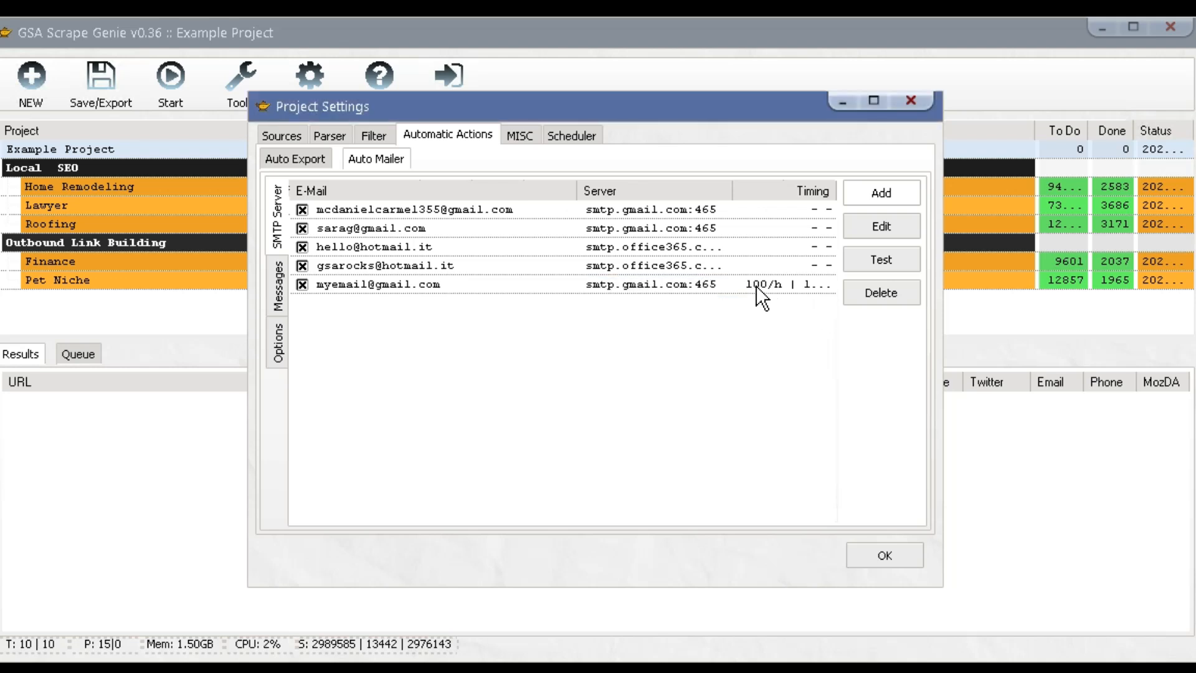
pyautogui.click(786, 284)
pyautogui.click(877, 262)
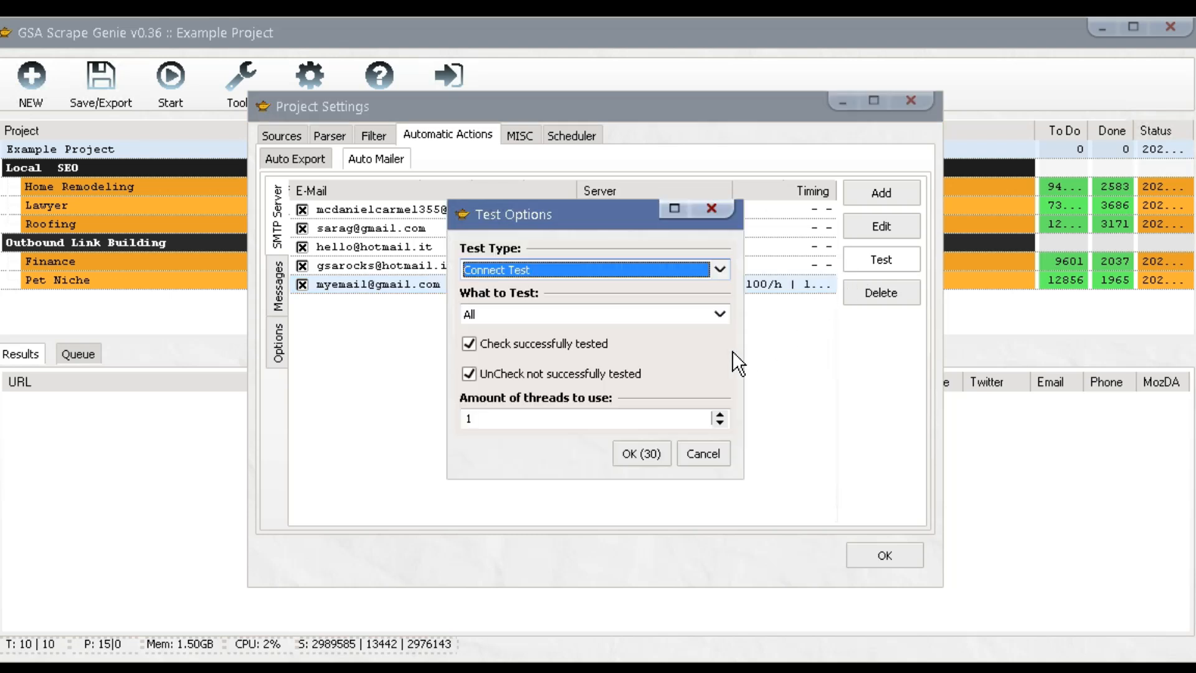
pyautogui.click(705, 456)
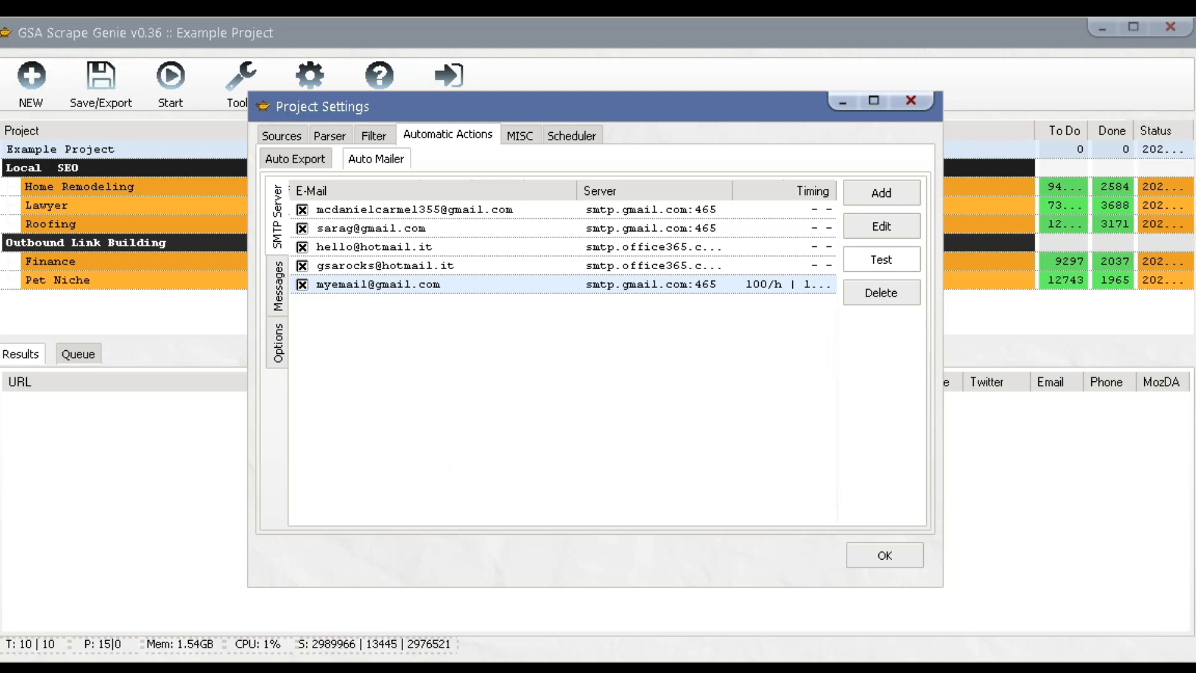
pyautogui.click(277, 299)
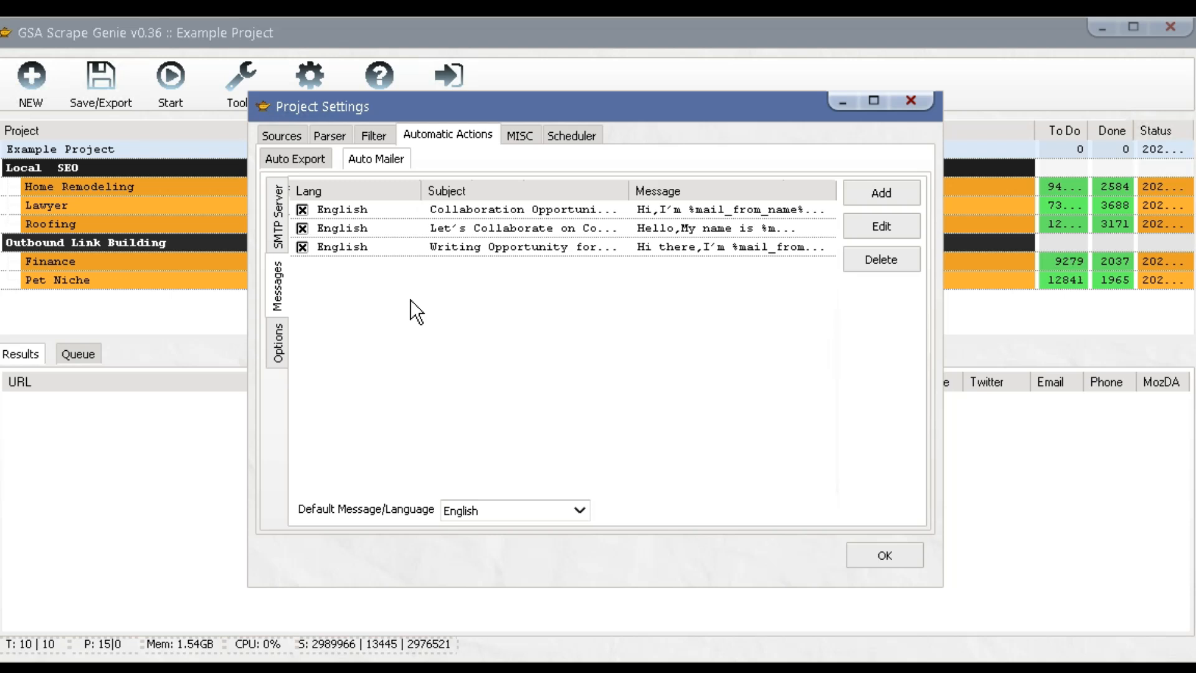
pyautogui.click(452, 246)
pyautogui.click(451, 229)
pyautogui.click(450, 210)
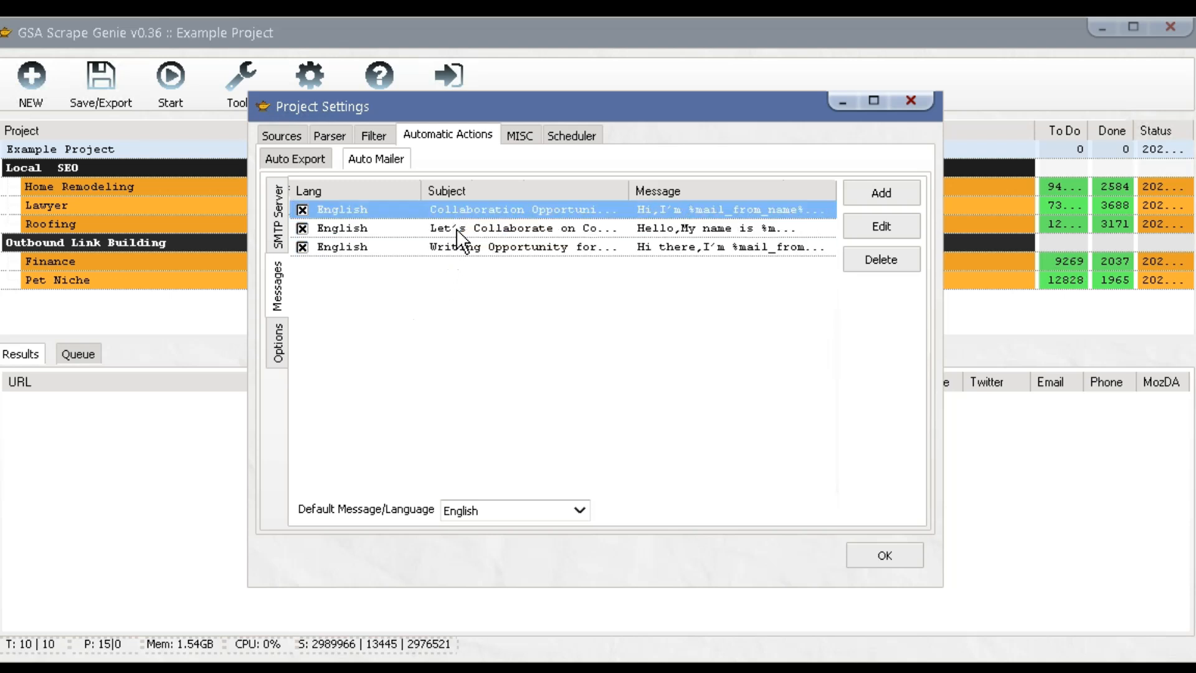
pyautogui.click(872, 198)
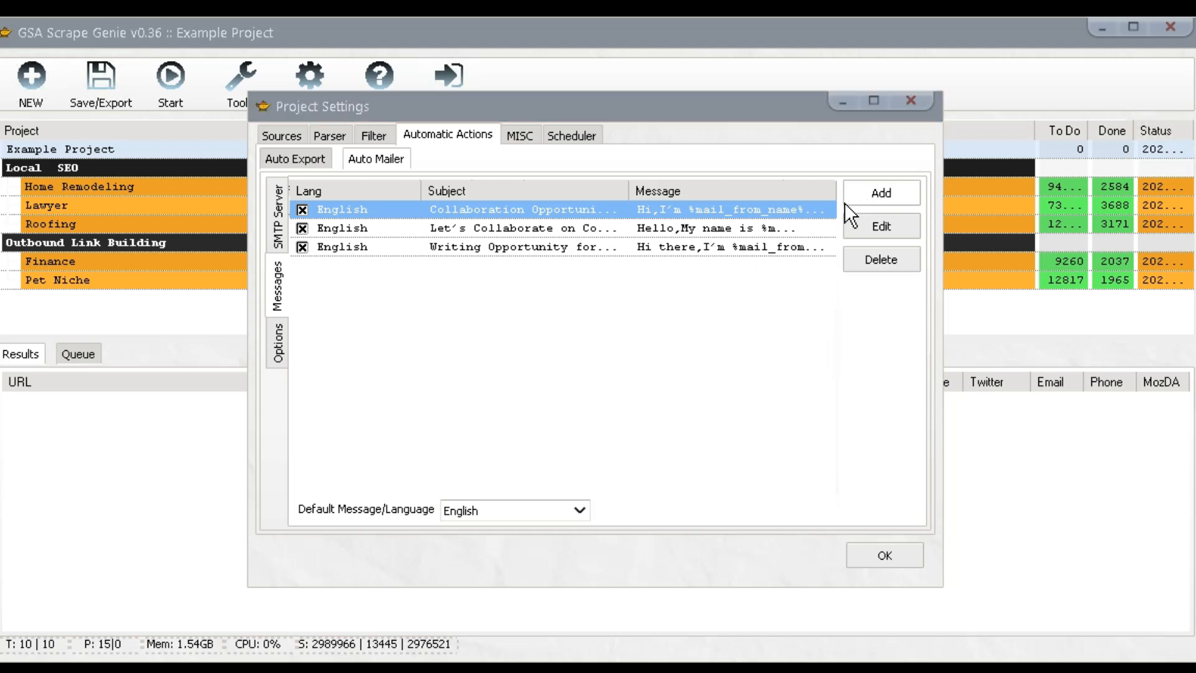
pyautogui.click(490, 237)
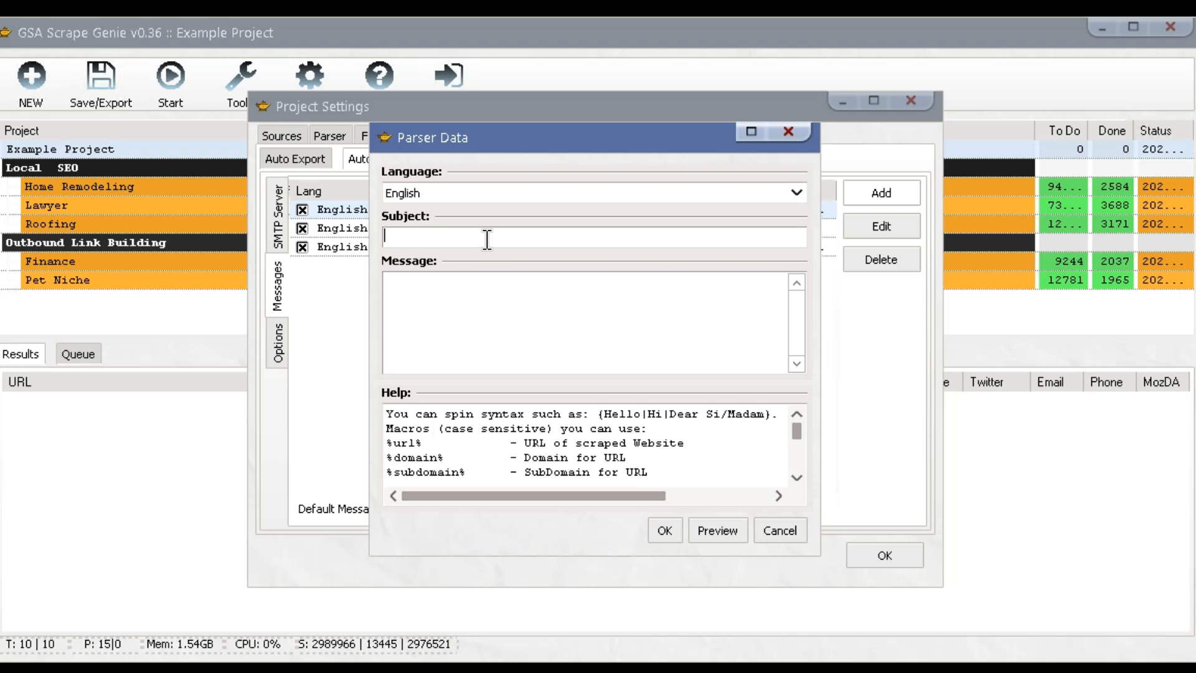
pyautogui.write('hello!')
pyautogui.click(775, 524)
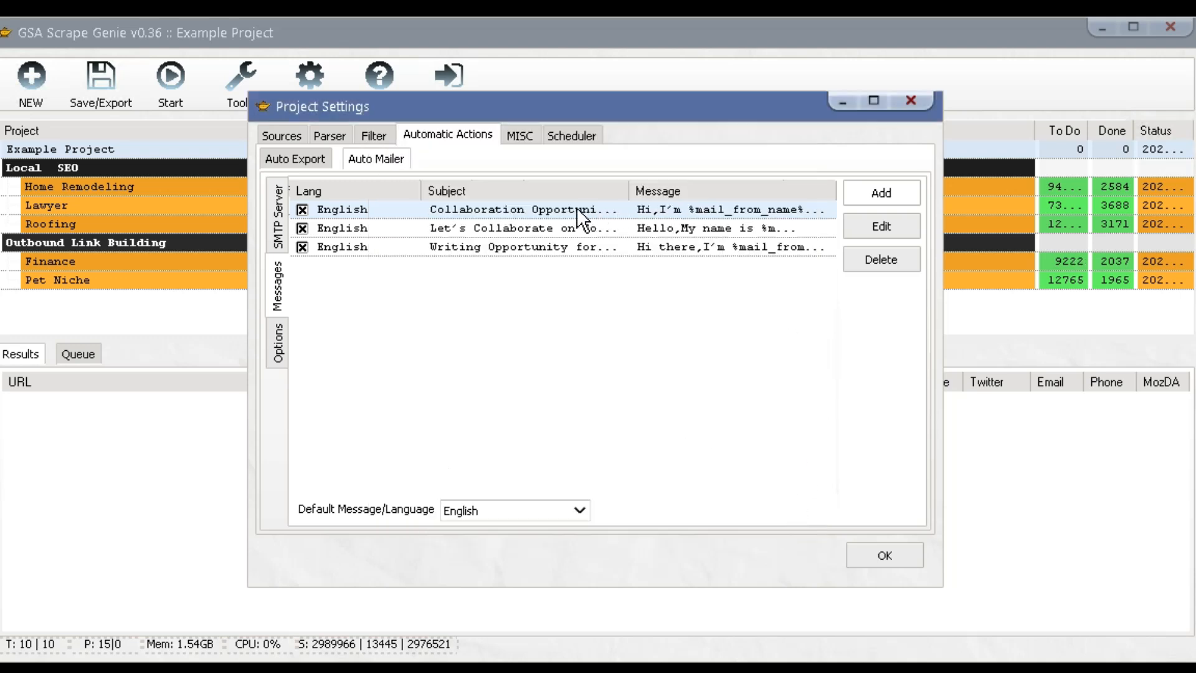
# Review the first outreach message's subject, body and spin-syntax help, then close it.
pyautogui.doubleClick(576, 207)
pyautogui.moveTo(795, 305)
pyautogui.mouseDown()
pyautogui.moveTo(794, 315)
pyautogui.moveTo(797, 297)
pyautogui.mouseUp()
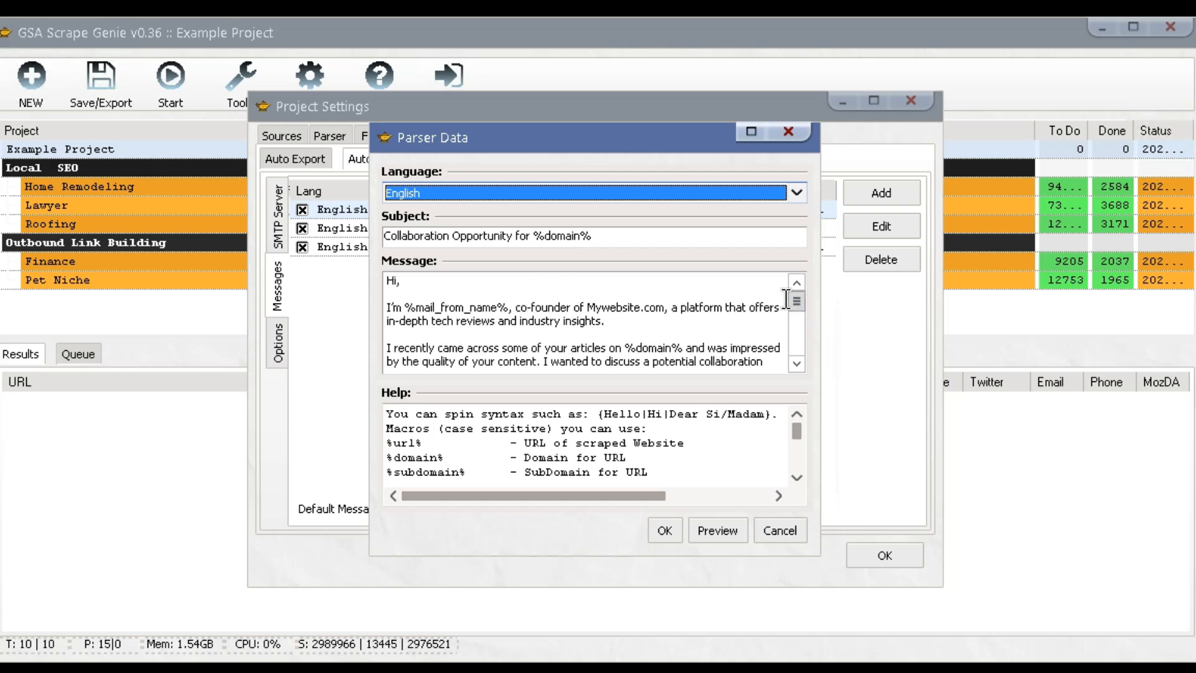
pyautogui.moveTo(794, 425); pyautogui.dragTo(793, 432)
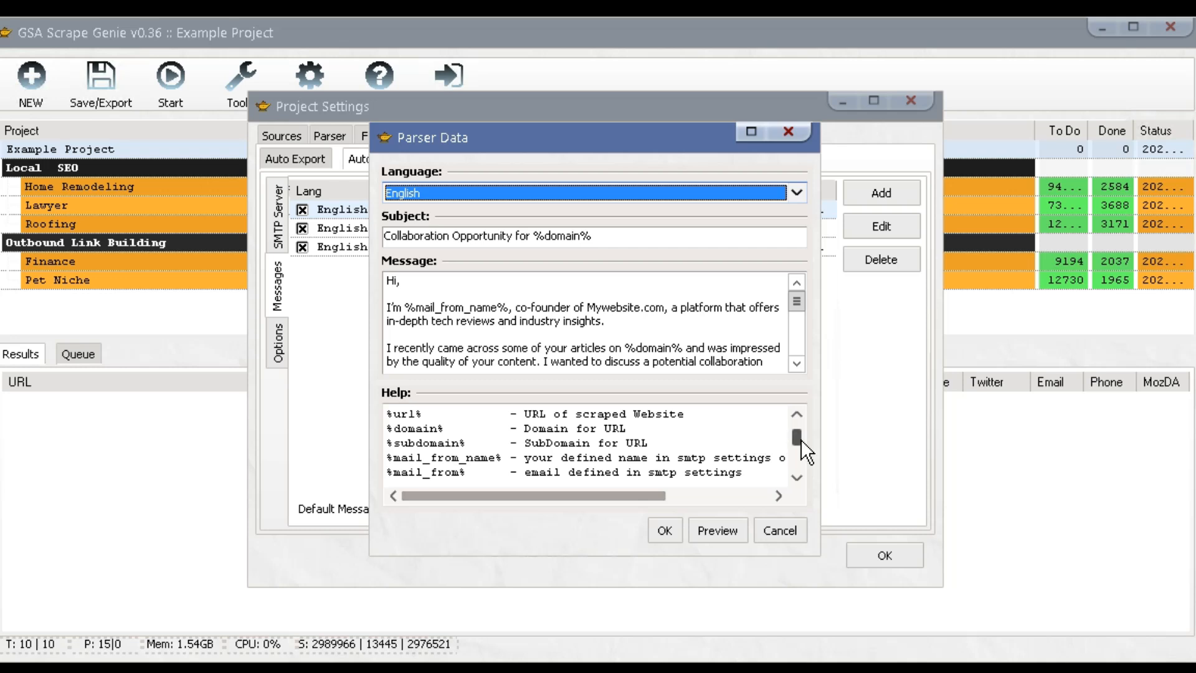
pyautogui.moveTo(799, 436); pyautogui.dragTo(799, 425)
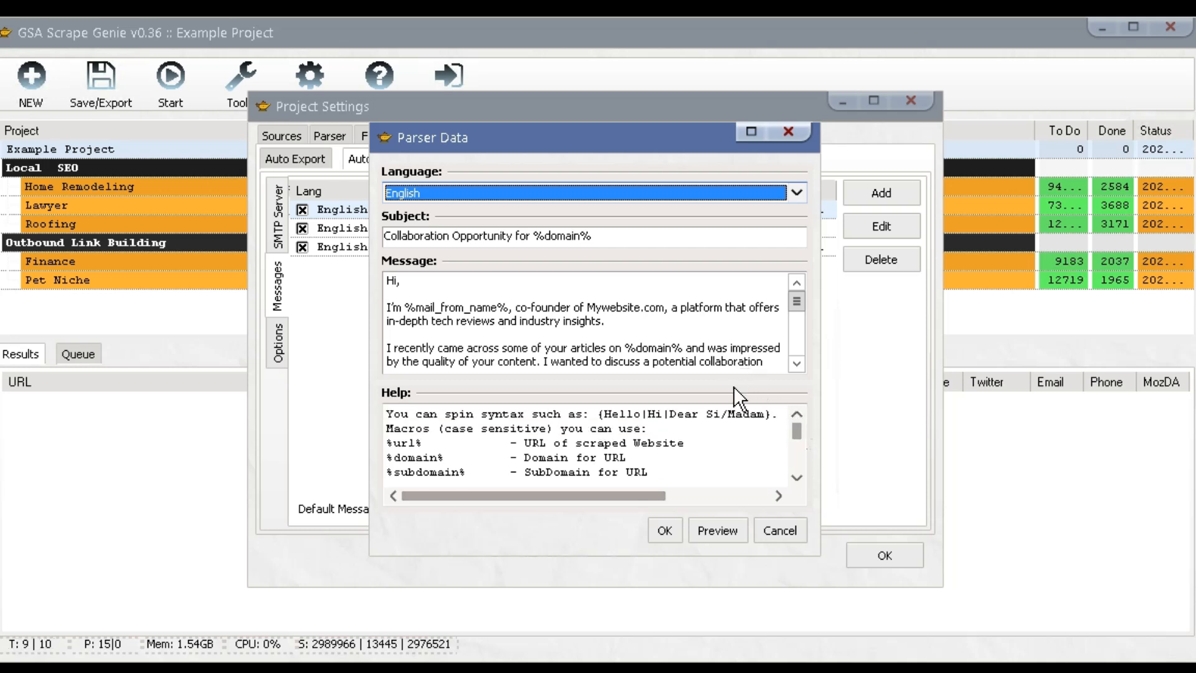
pyautogui.moveTo(595, 236)
pyautogui.mouseDown()
pyautogui.moveTo(531, 236)
pyautogui.moveTo(595, 236)
pyautogui.mouseUp()
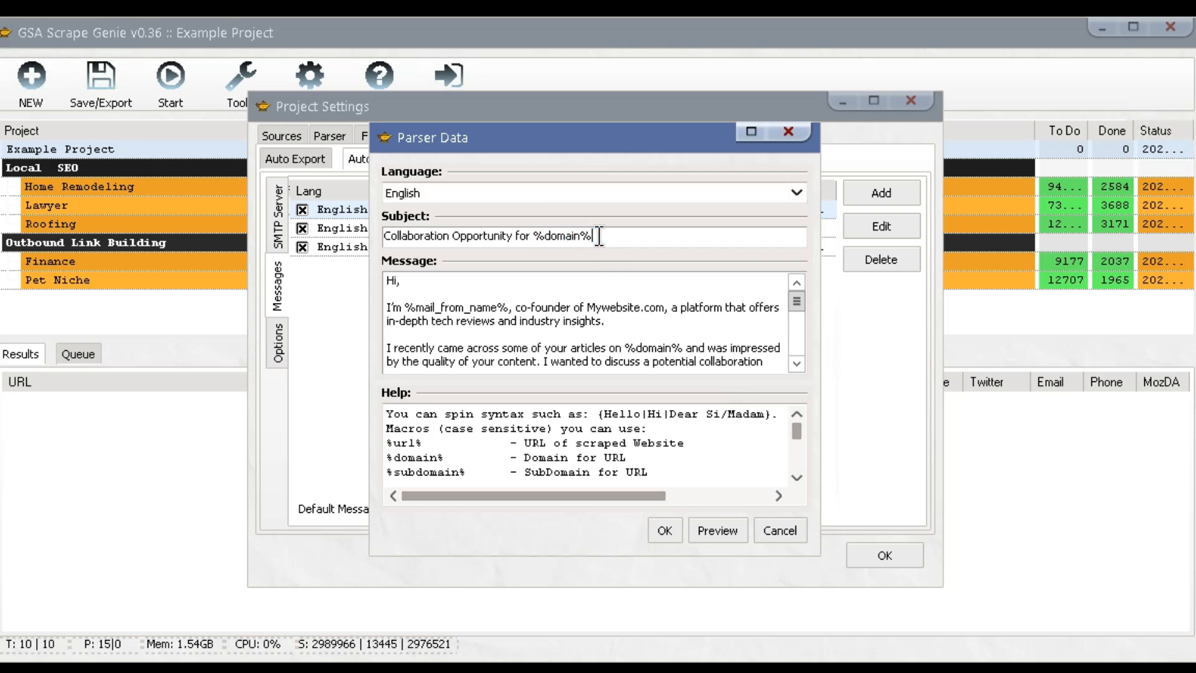
pyautogui.moveTo(404, 306)
pyautogui.mouseDown()
pyautogui.moveTo(509, 306)
pyautogui.moveTo(403, 307)
pyautogui.mouseUp()
pyautogui.moveTo(597, 415); pyautogui.dragTo(776, 415)
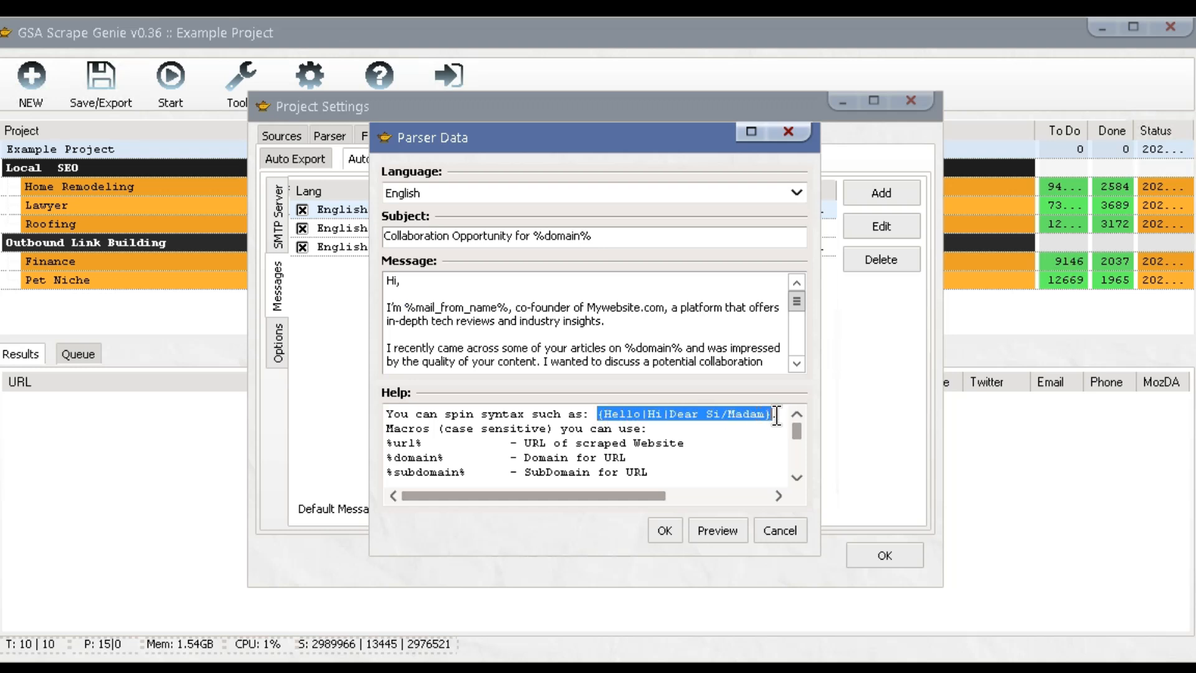
pyautogui.click(770, 428)
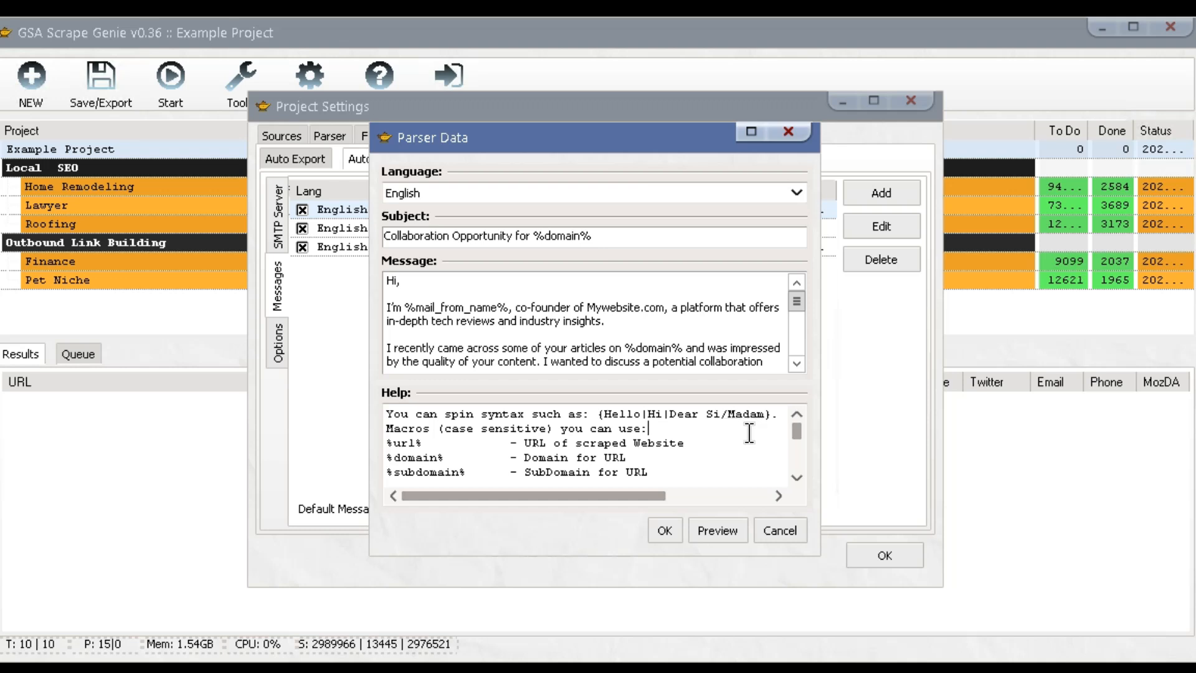
pyautogui.moveTo(795, 431)
pyautogui.mouseDown()
pyautogui.moveTo(794, 453)
pyautogui.moveTo(796, 424)
pyautogui.mouseUp()
pyautogui.click(777, 526)
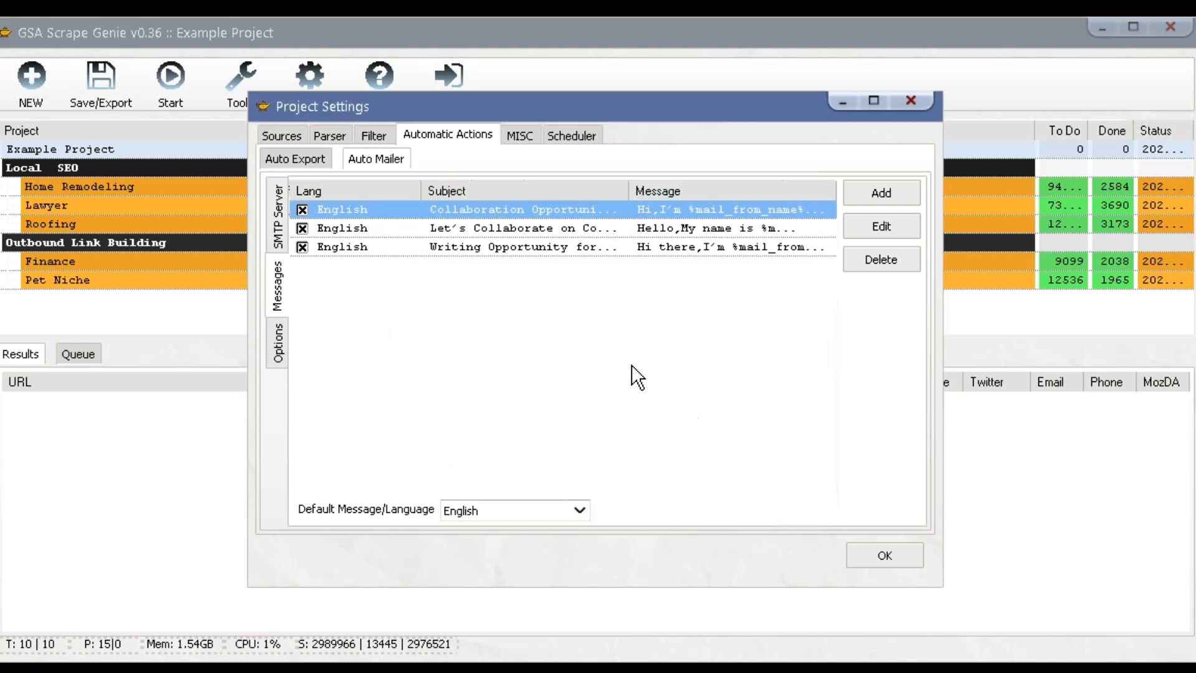
# Keep English as the default message language and go to the mailer Options.
pyautogui.click(557, 512)
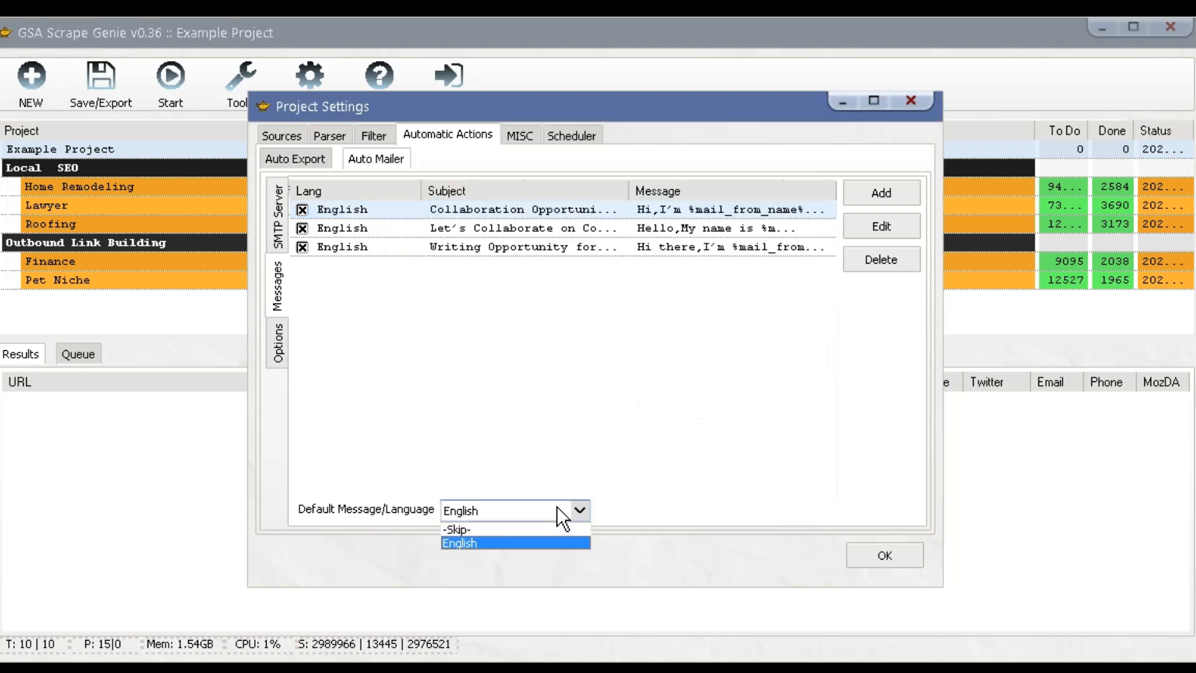
pyautogui.click(552, 540)
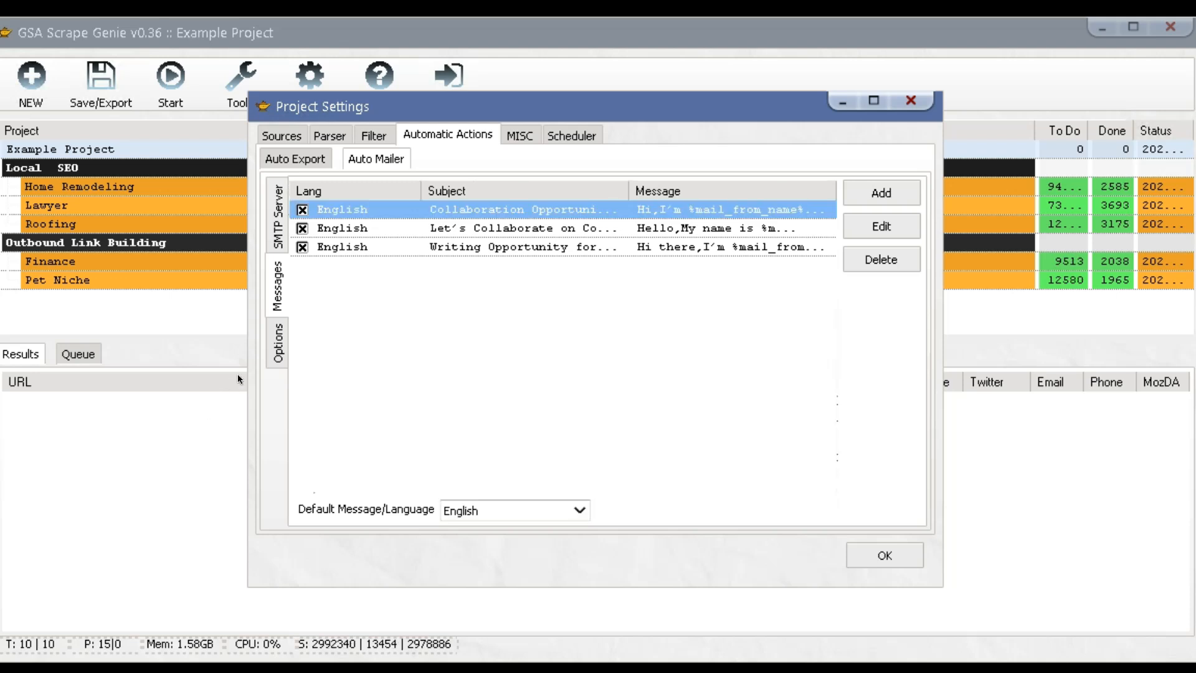
pyautogui.click(272, 352)
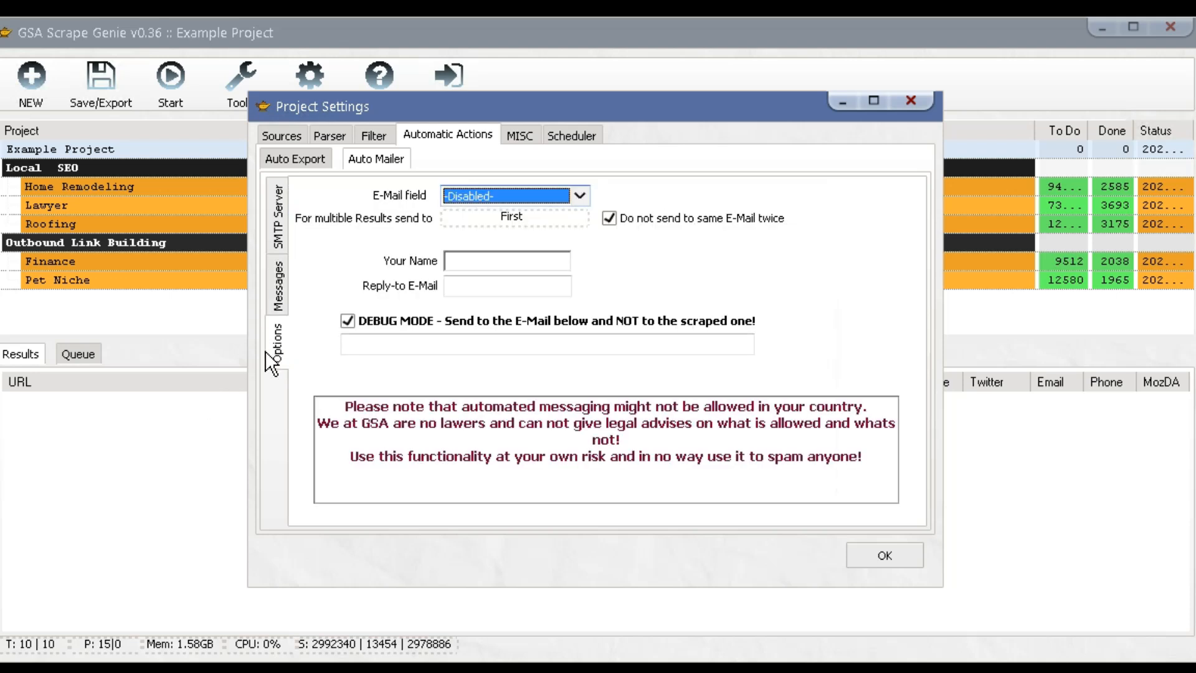
# Keep the e-mail field Disabled, send to the First result, and keep 'Do not send twice' on.
pyautogui.click(584, 194)
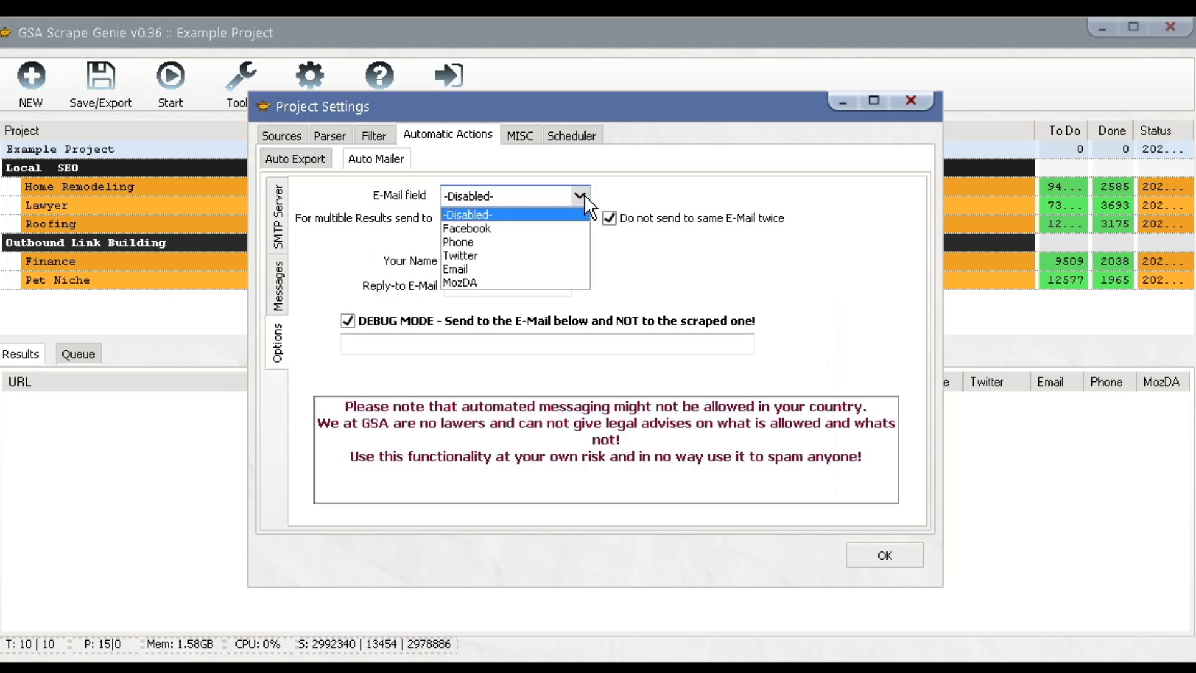
pyautogui.click(551, 217)
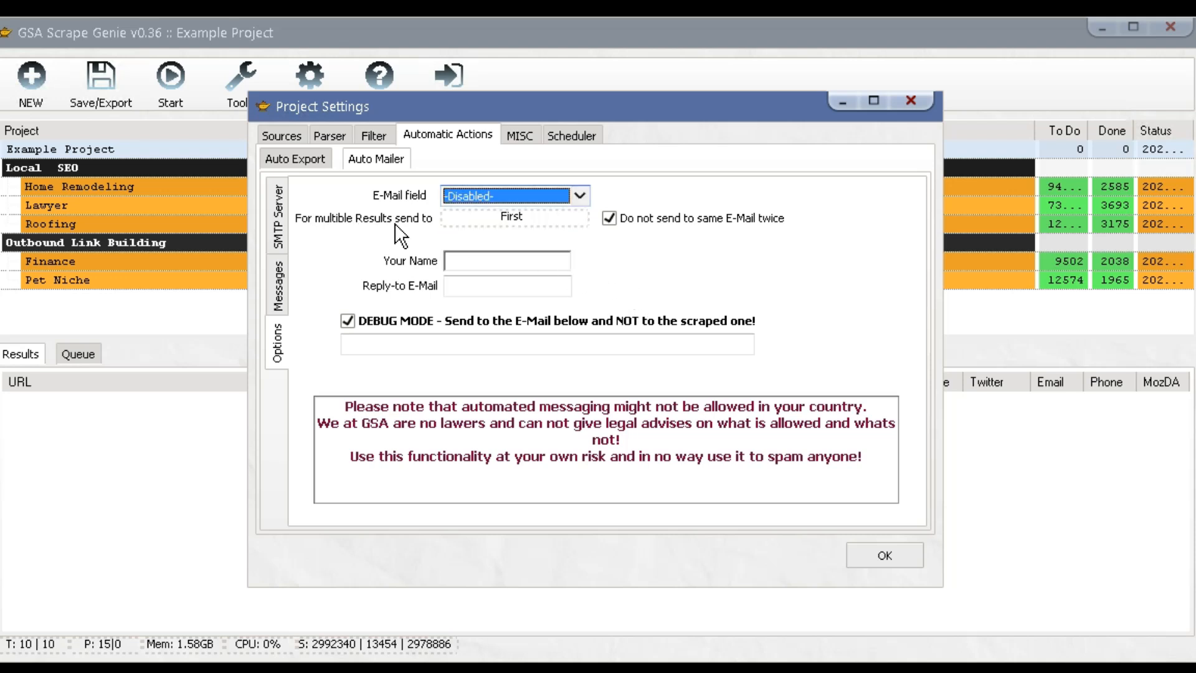
pyautogui.click(527, 222)
pyautogui.click(515, 234)
pyautogui.click(512, 224)
pyautogui.click(626, 220)
pyautogui.click(627, 221)
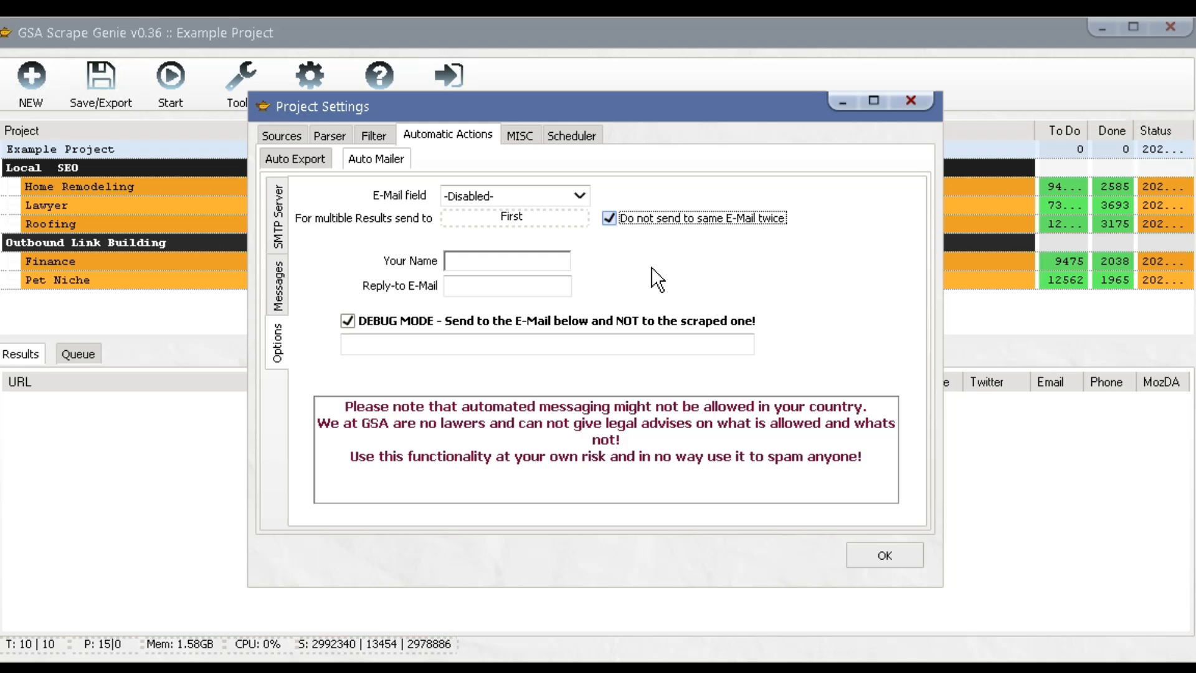
# Fill in the sender name and reply-to e-mail address, and toggle the debug mode checkbox.
pyautogui.click(548, 262)
pyautogui.write('mike')
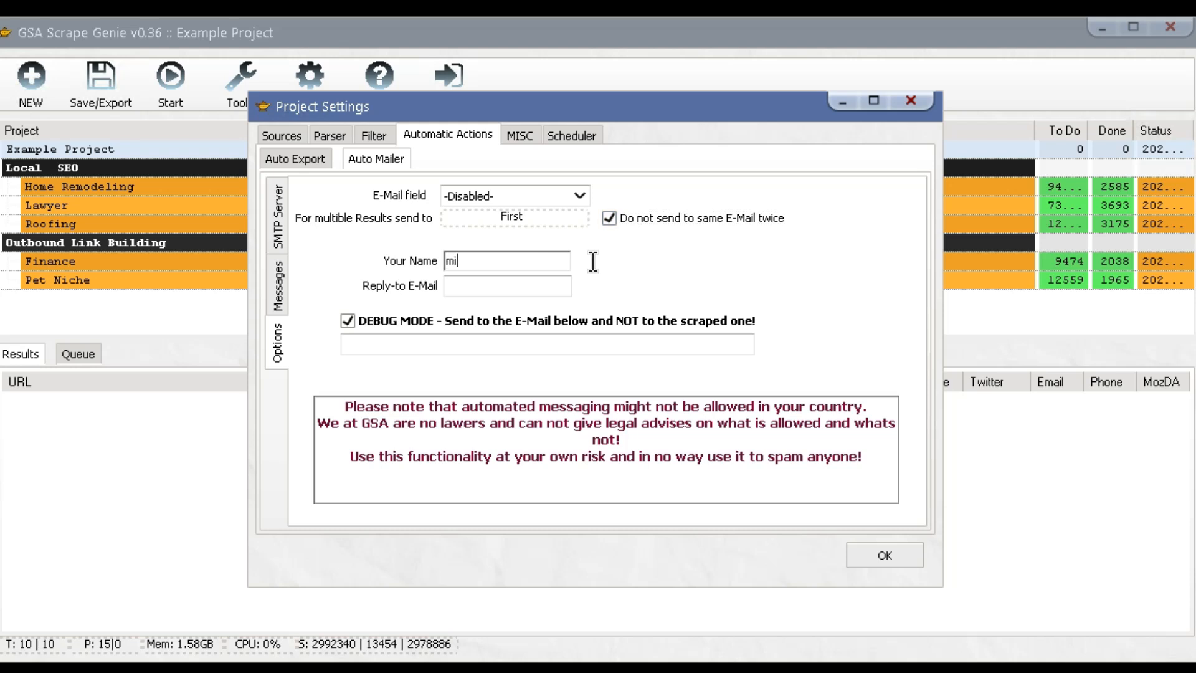
pyautogui.click(546, 280)
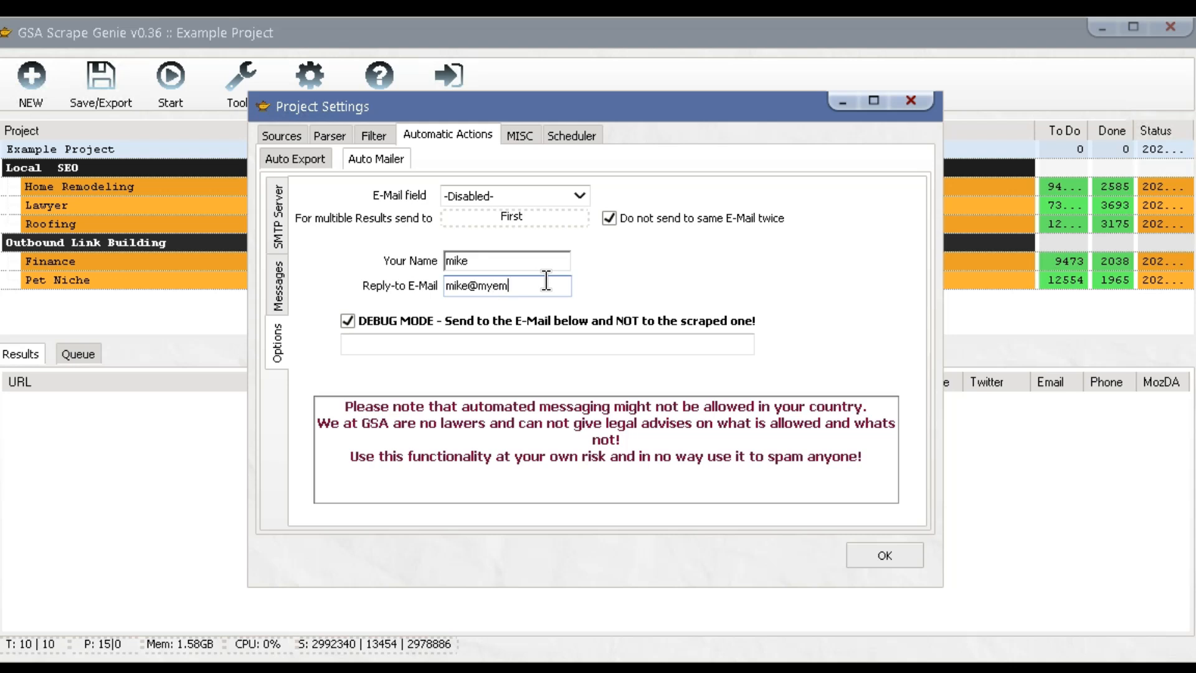
pyautogui.click(396, 326)
# Turn debug mode back on and enter a test recipient e-mail address for the Auto Mailer.
pyautogui.click(397, 327)
pyautogui.click(401, 348)
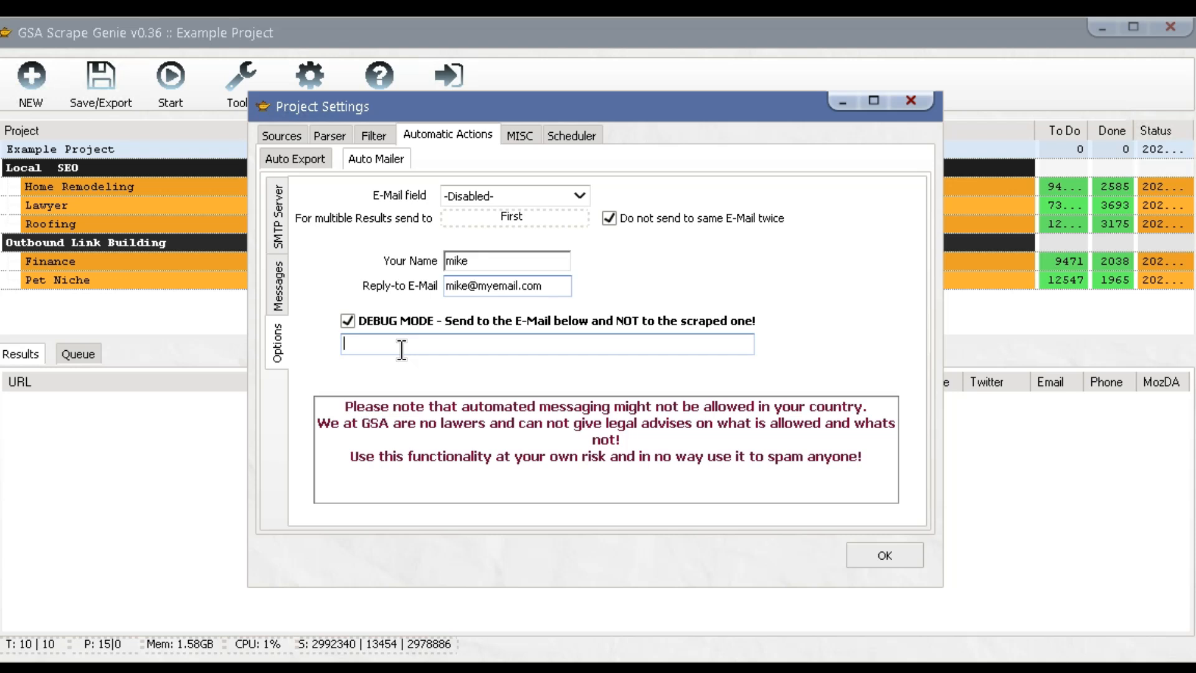
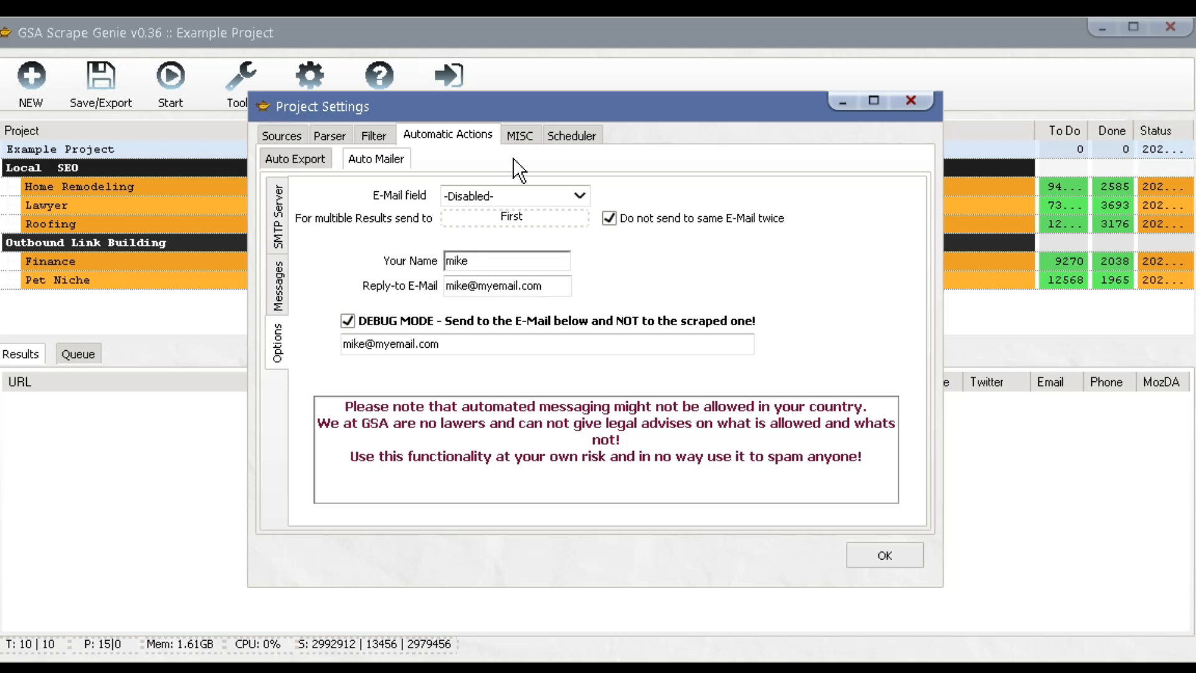
pyautogui.click(522, 135)
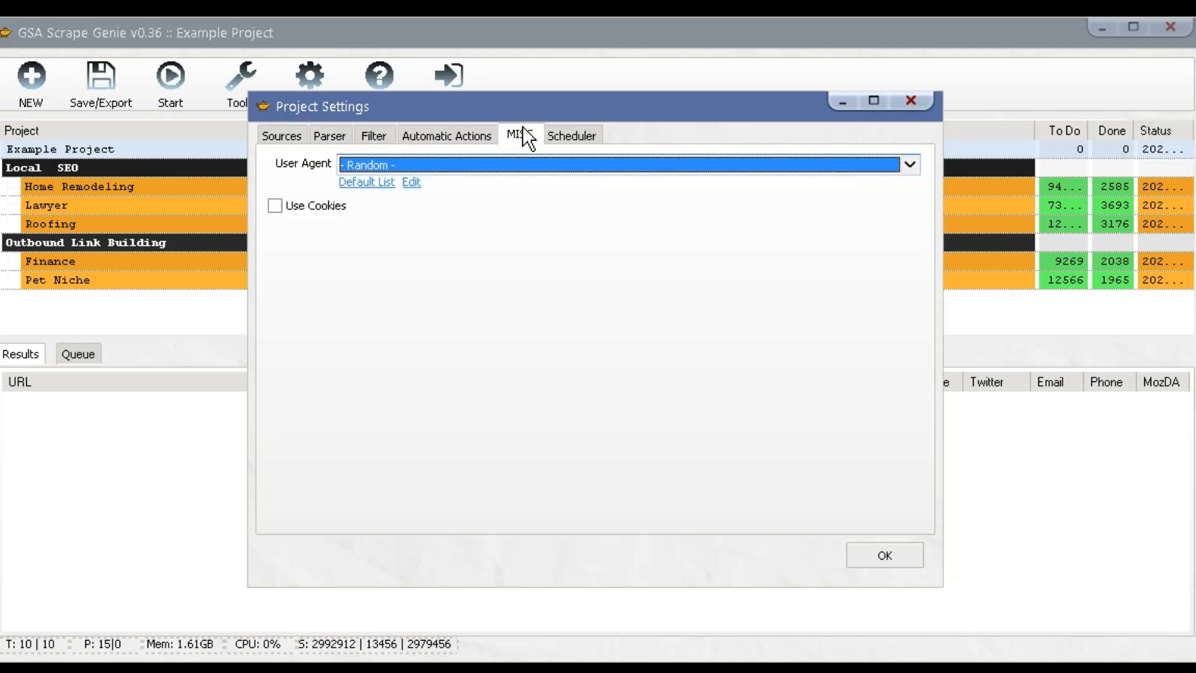
# Keep User Agent on '- Random -' and leave Use Cookies unticked.
pyautogui.click(518, 163)
pyautogui.moveTo(908, 194)
pyautogui.mouseDown()
pyautogui.moveTo(906, 256)
pyautogui.moveTo(913, 192)
pyautogui.mouseUp()
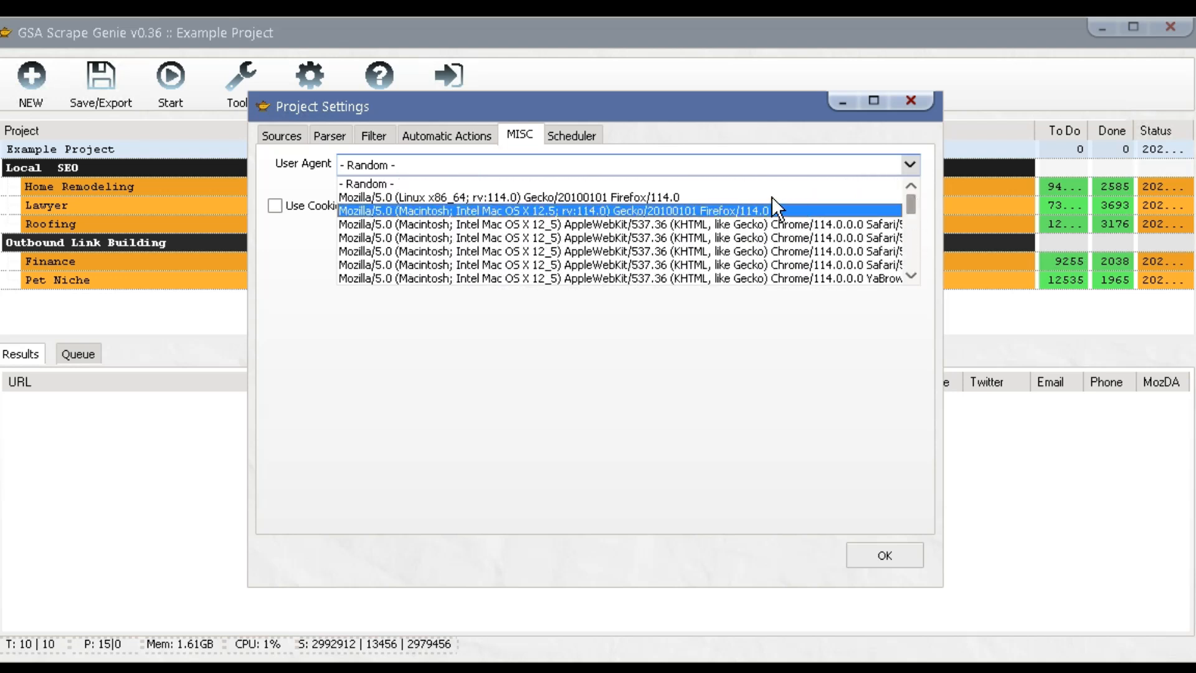
pyautogui.click(756, 184)
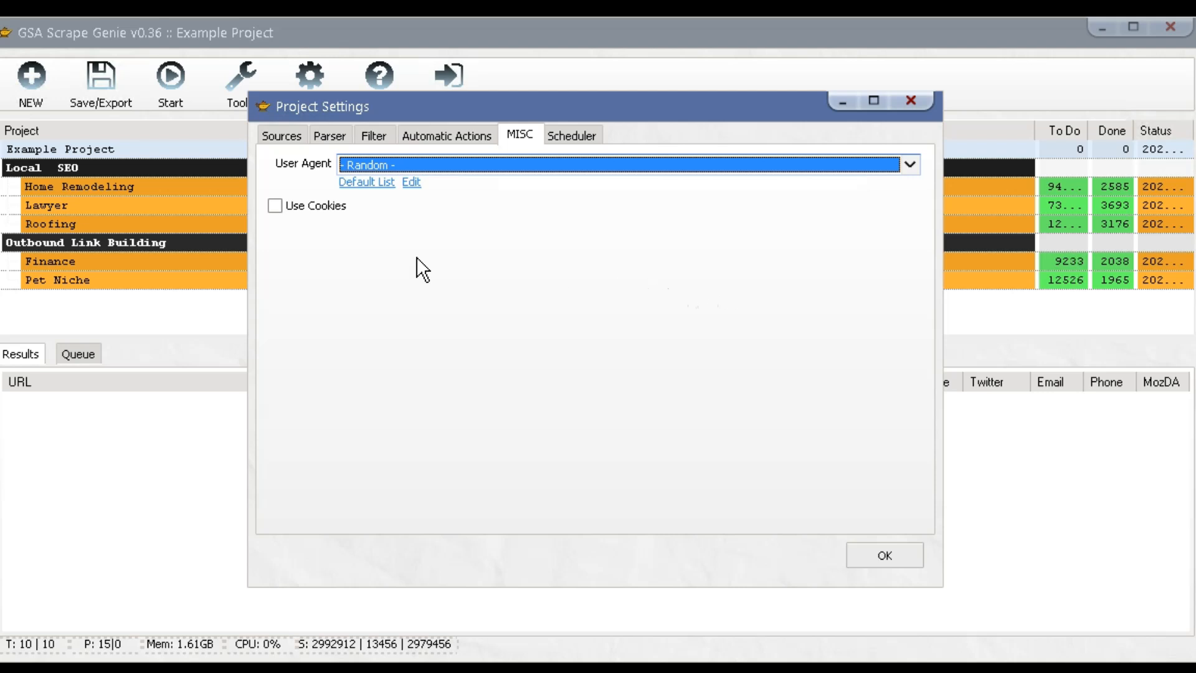
pyautogui.click(321, 208)
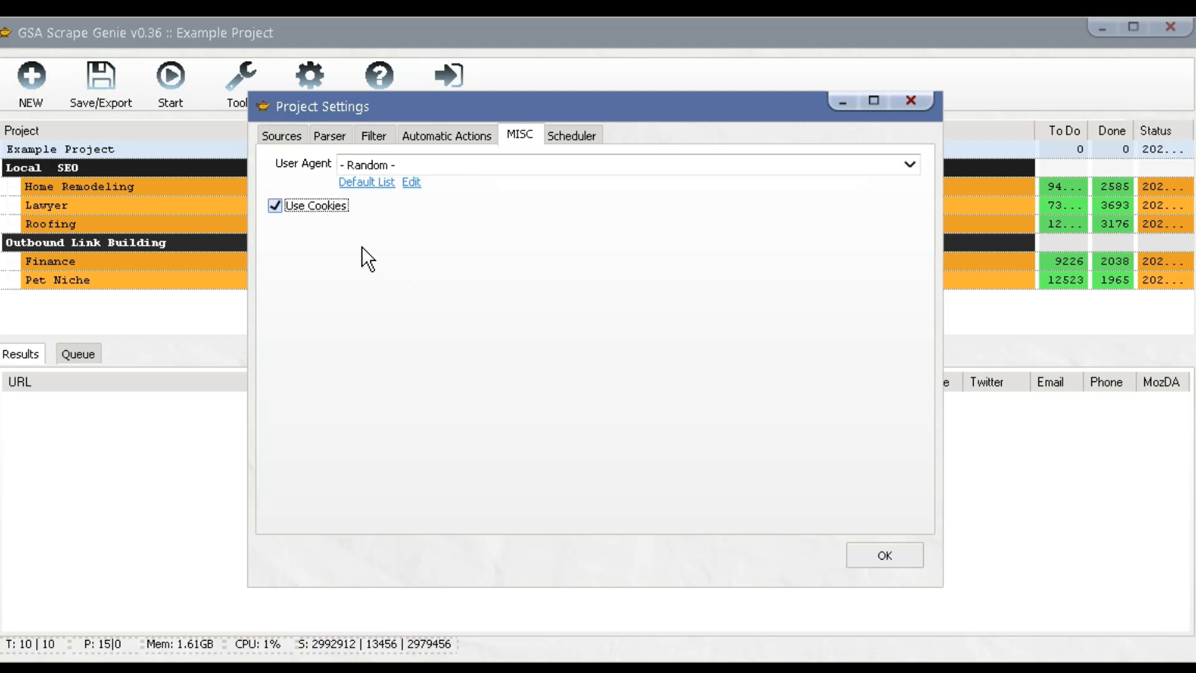
pyautogui.click(323, 206)
# Enable scheduled scraping, parsing and auto mailing, with all day restrictions cleared.
pyautogui.click(565, 138)
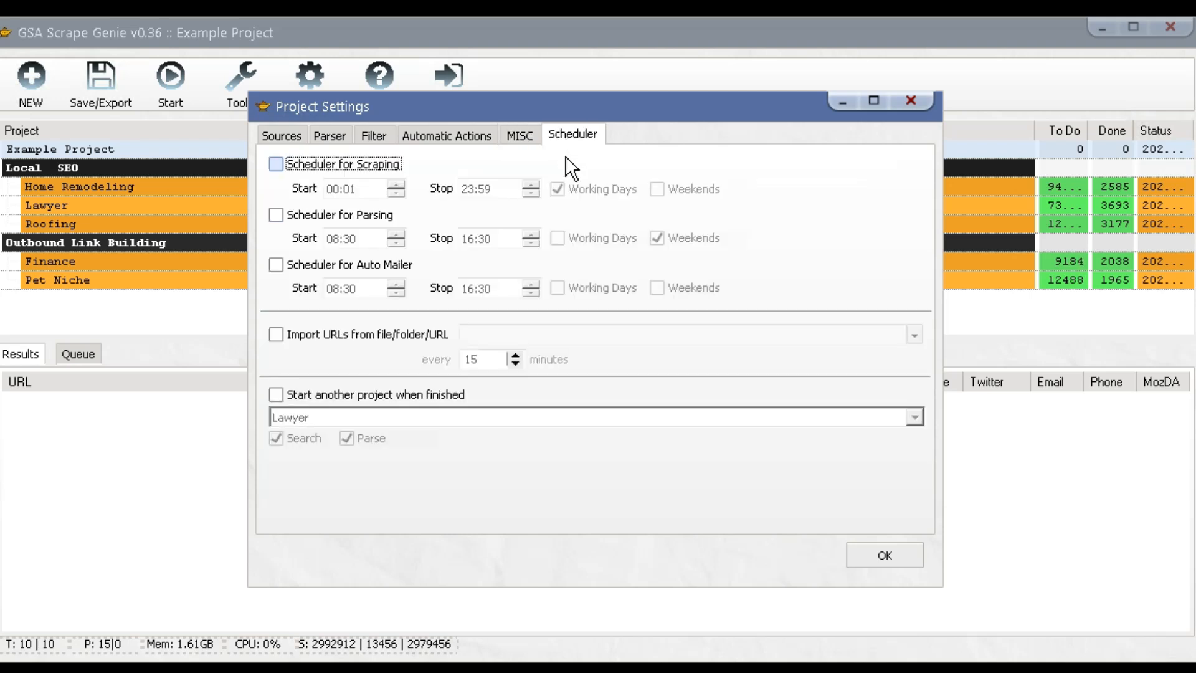
pyautogui.click(364, 163)
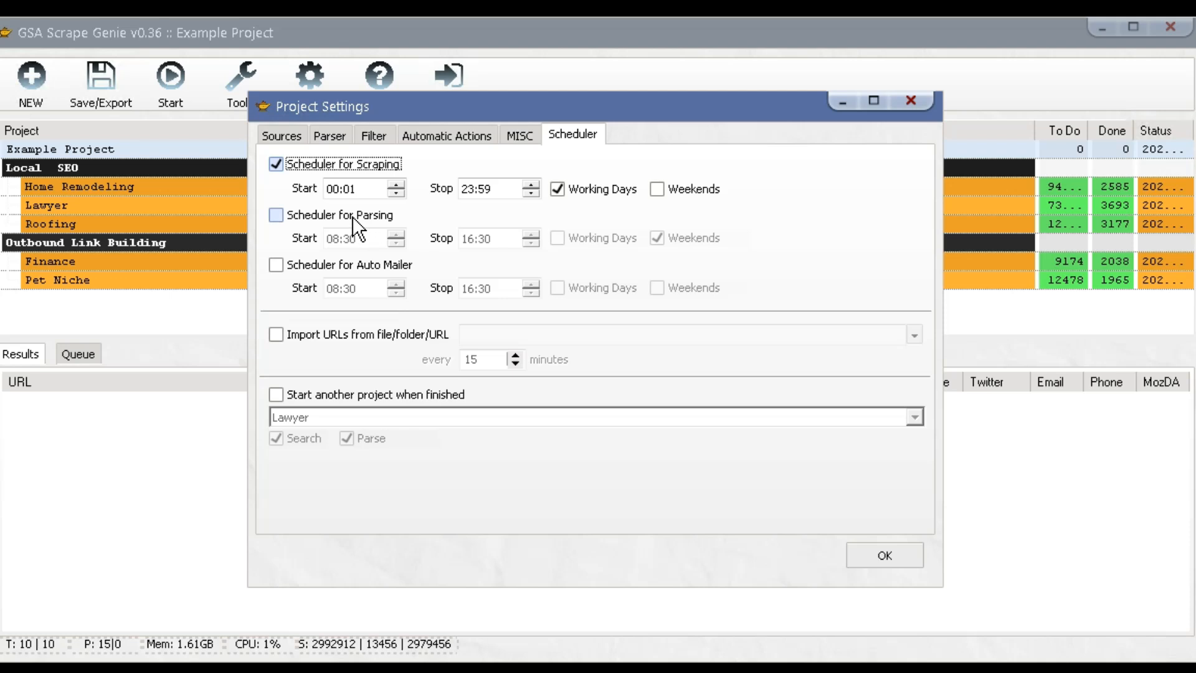
pyautogui.click(355, 215)
pyautogui.click(341, 264)
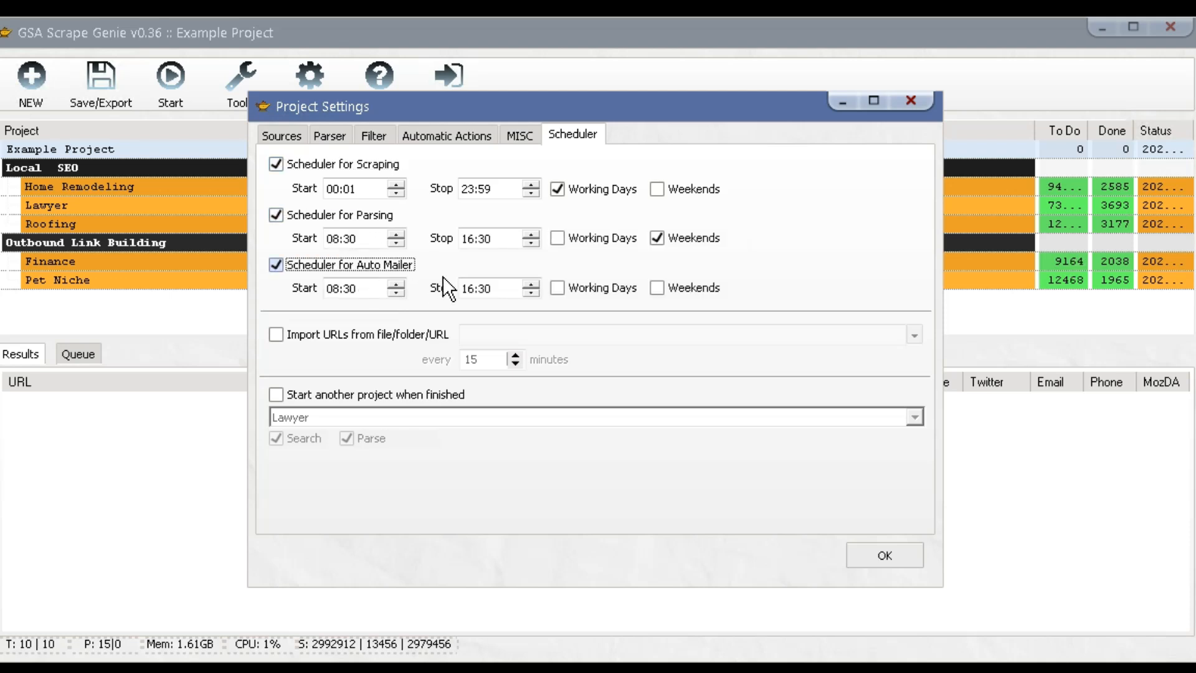
pyautogui.click(683, 244)
pyautogui.click(682, 244)
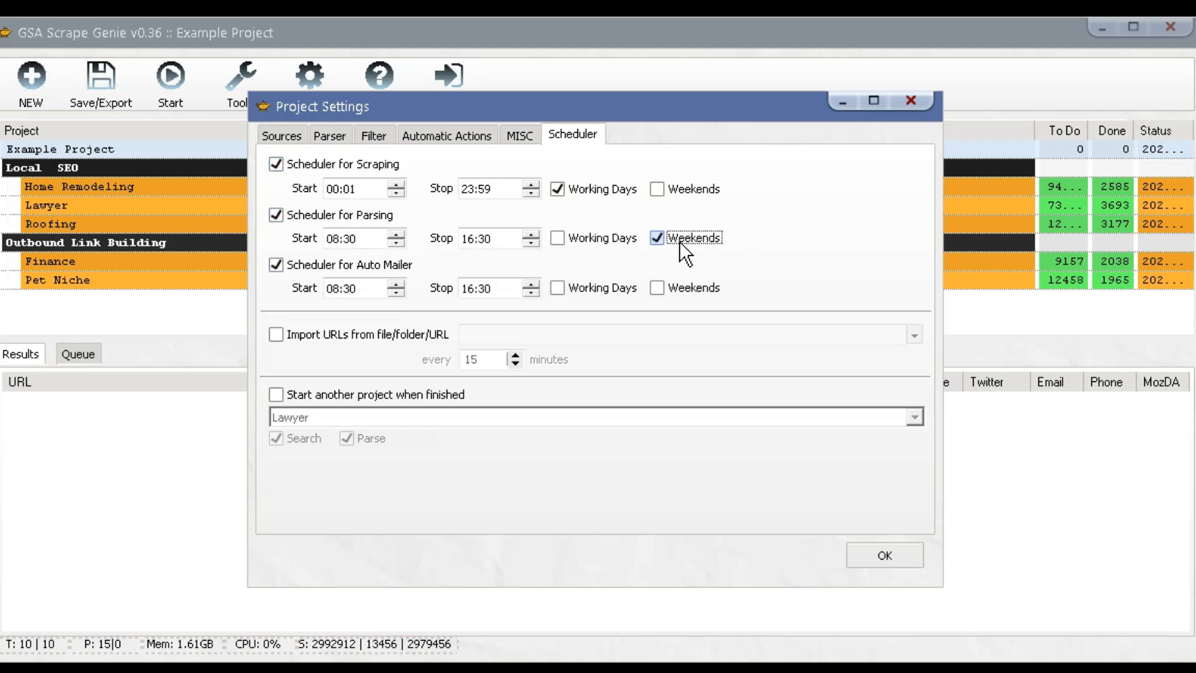
pyautogui.click(604, 286)
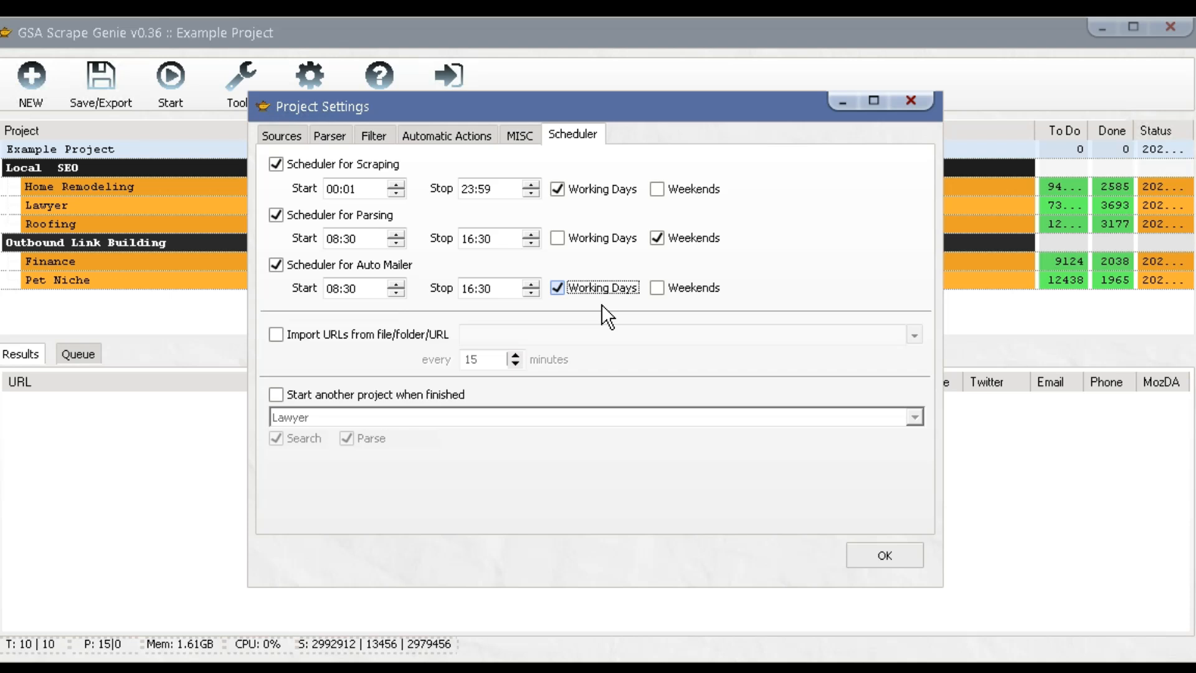
pyautogui.click(682, 239)
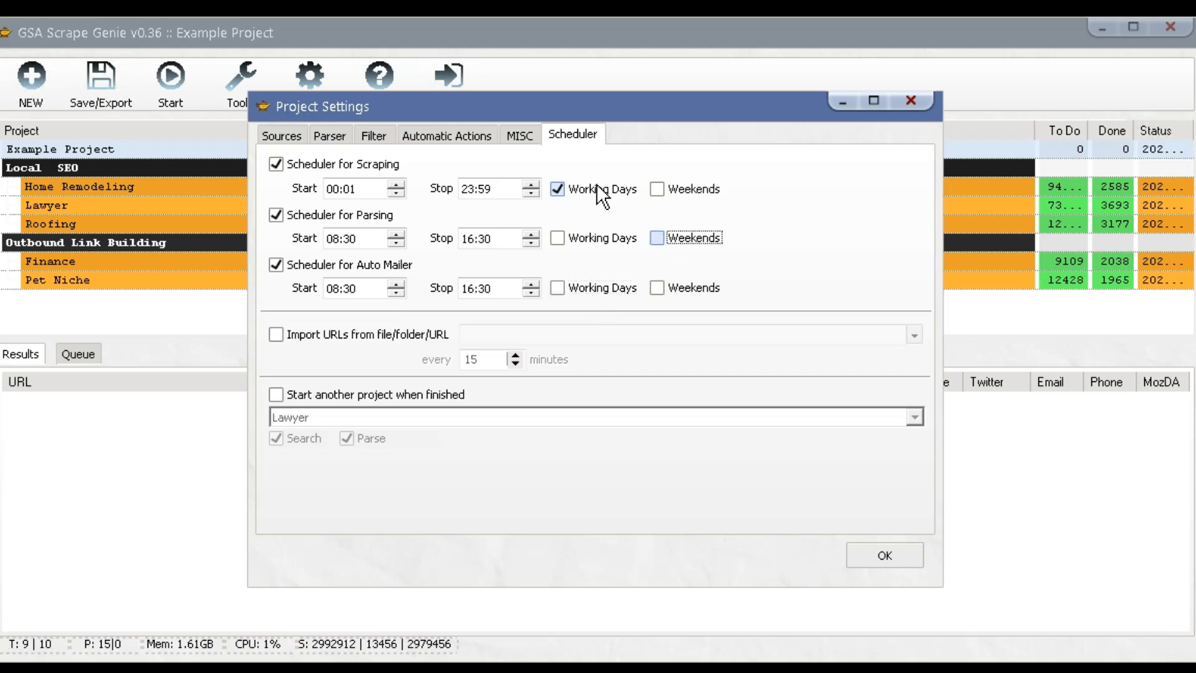
pyautogui.click(602, 193)
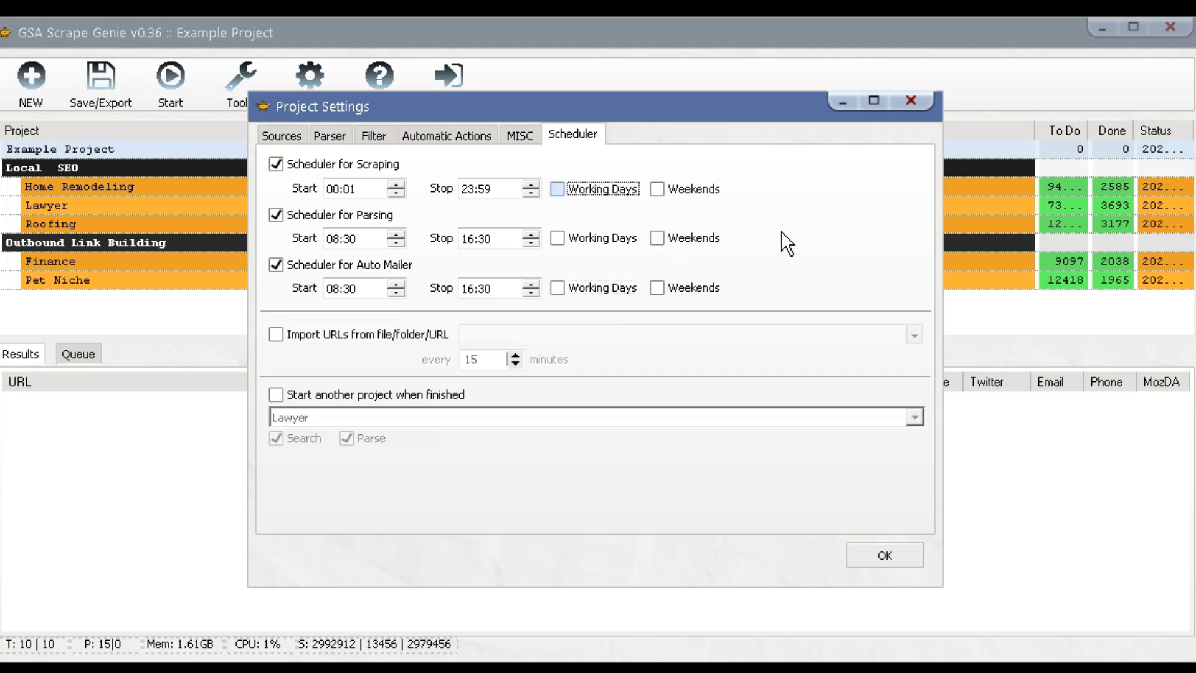
# Enable importing URLs every 5 minutes.
pyautogui.click(367, 336)
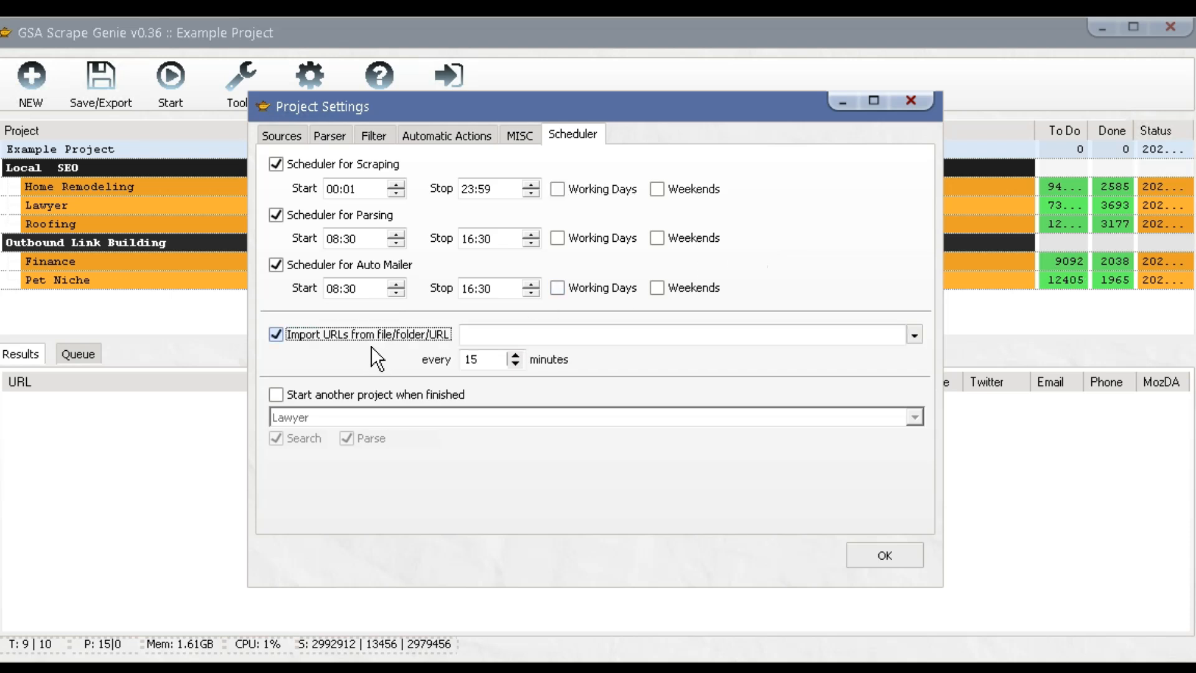
pyautogui.doubleClick(468, 361)
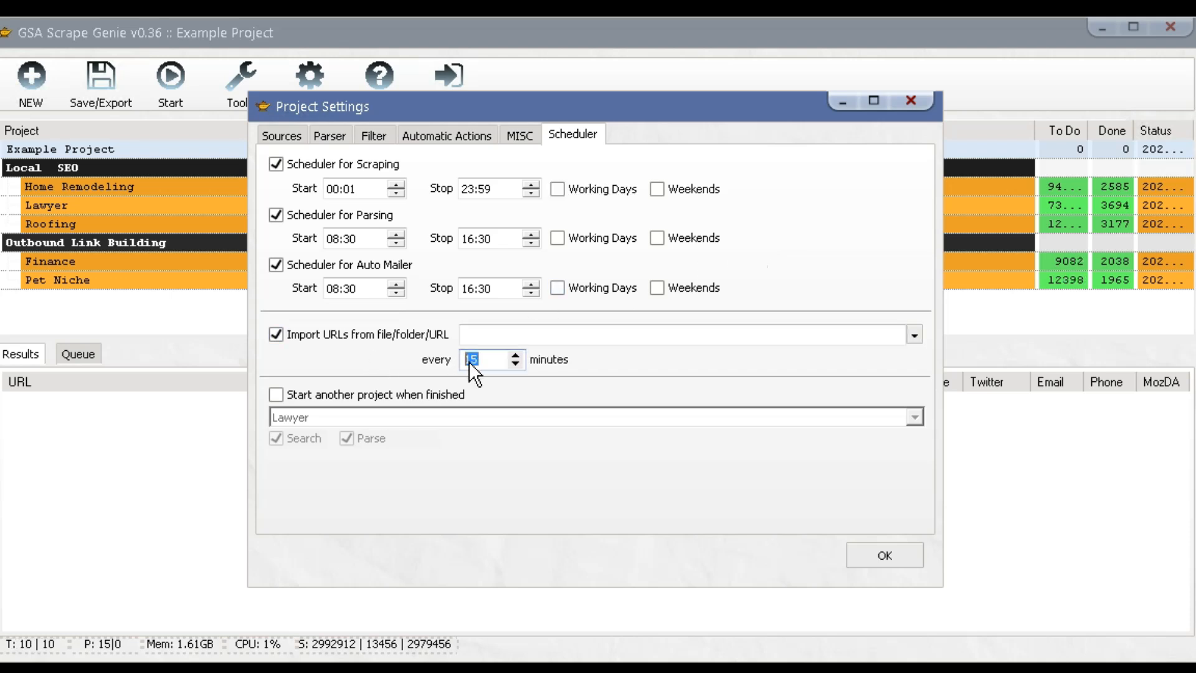
pyautogui.write('5')
# Start the Lawyer project once this project finishes.
pyautogui.click(413, 394)
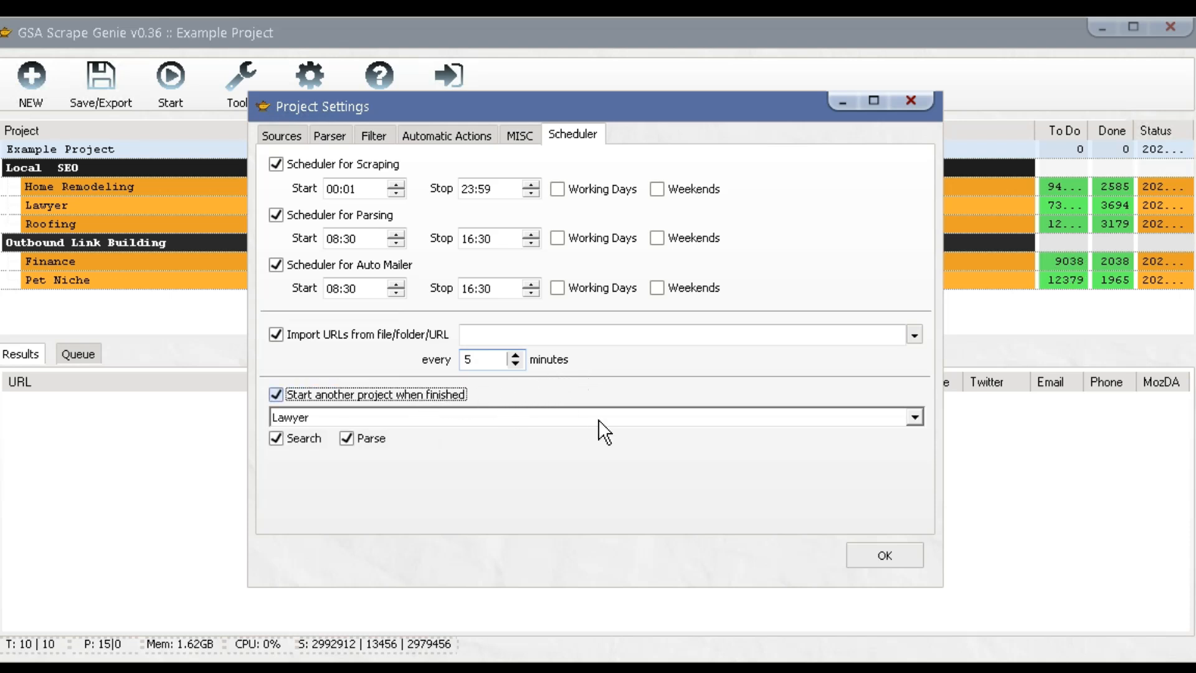
pyautogui.click(549, 418)
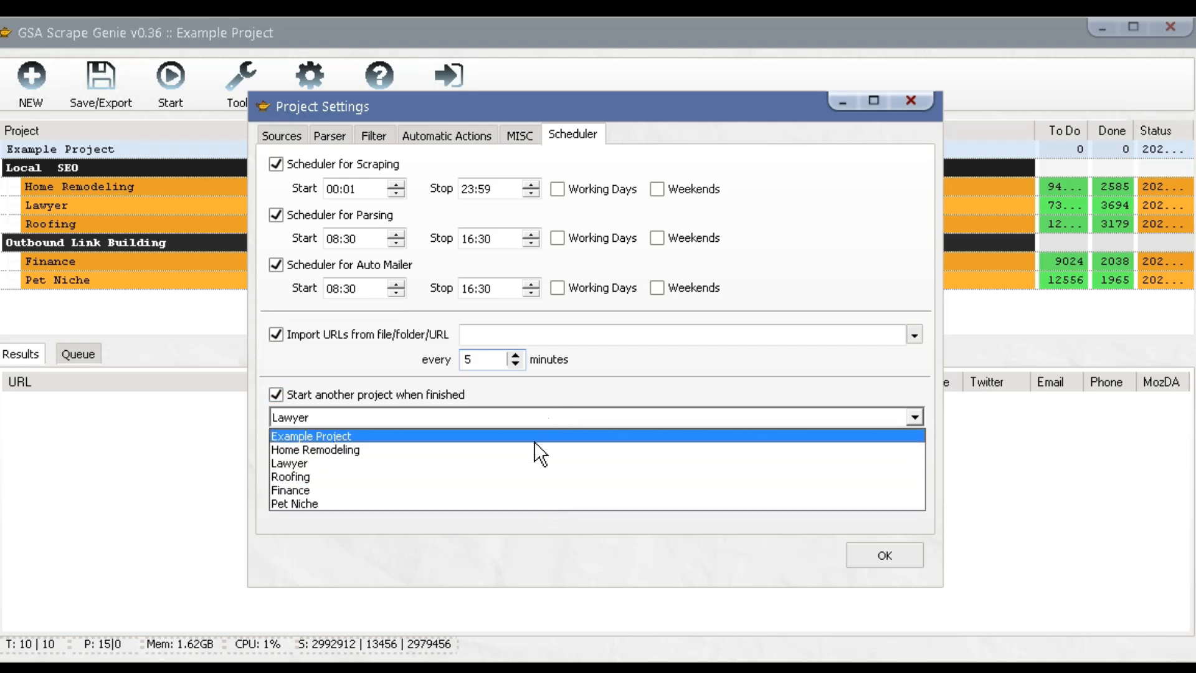
pyautogui.click(523, 464)
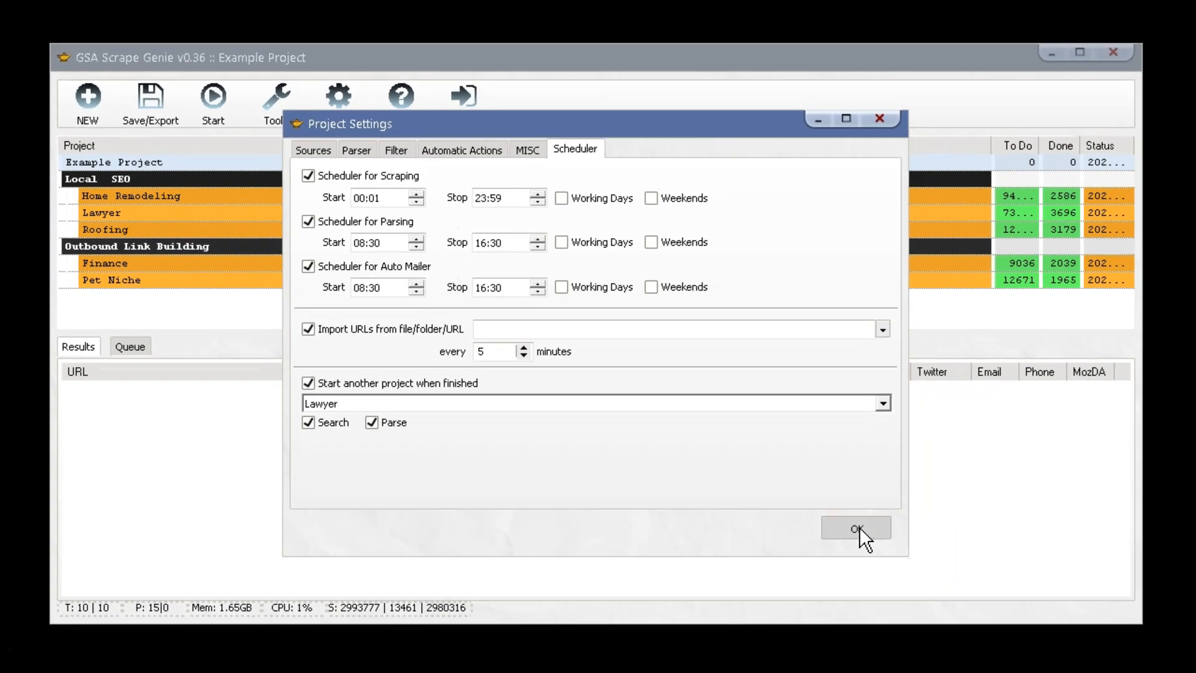
# Save the project settings, then view the Home Remodeling and Lawyer results.
pyautogui.click(858, 527)
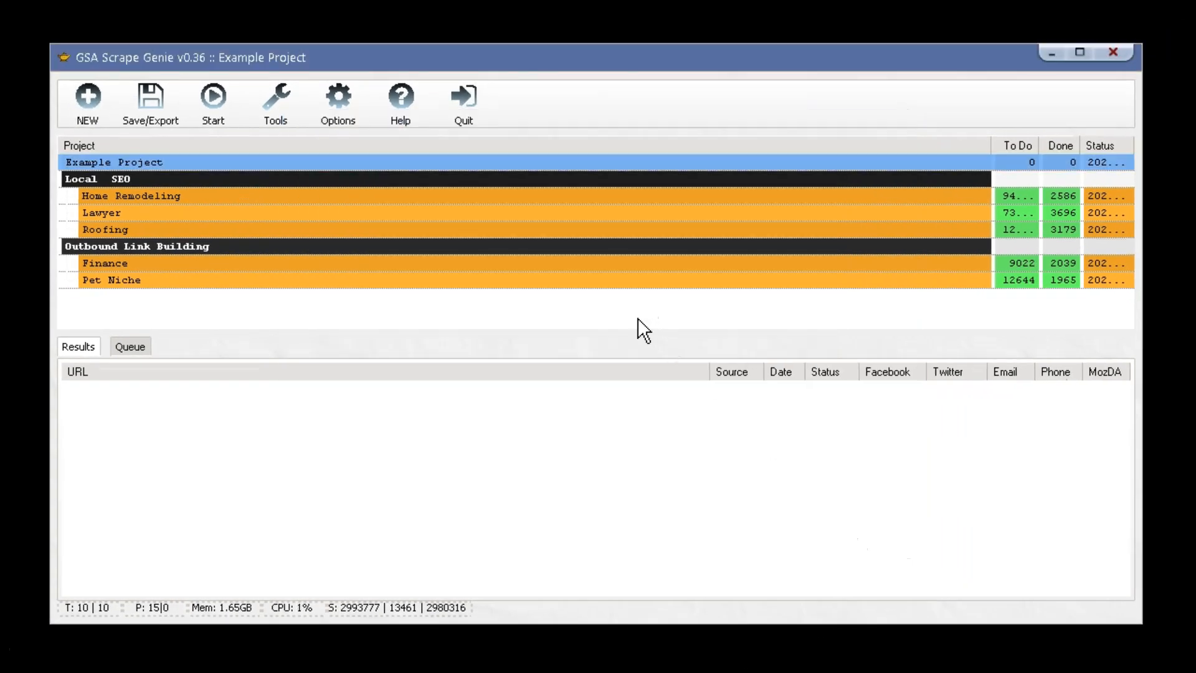
pyautogui.click(428, 198)
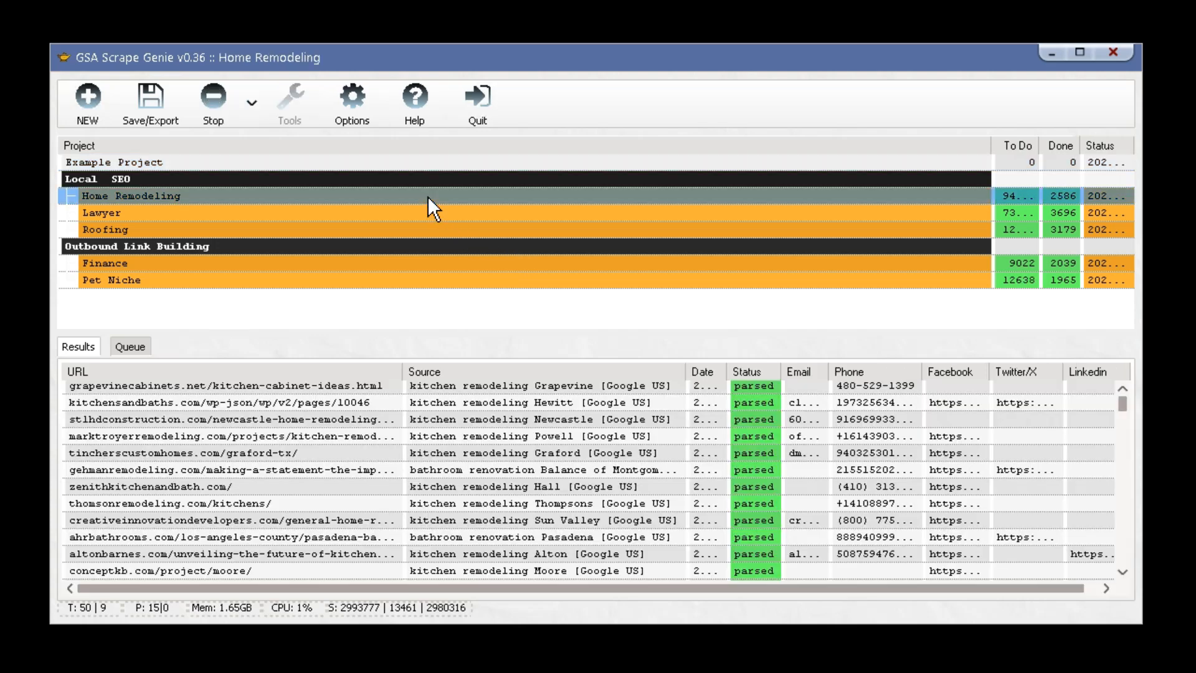
pyautogui.click(428, 213)
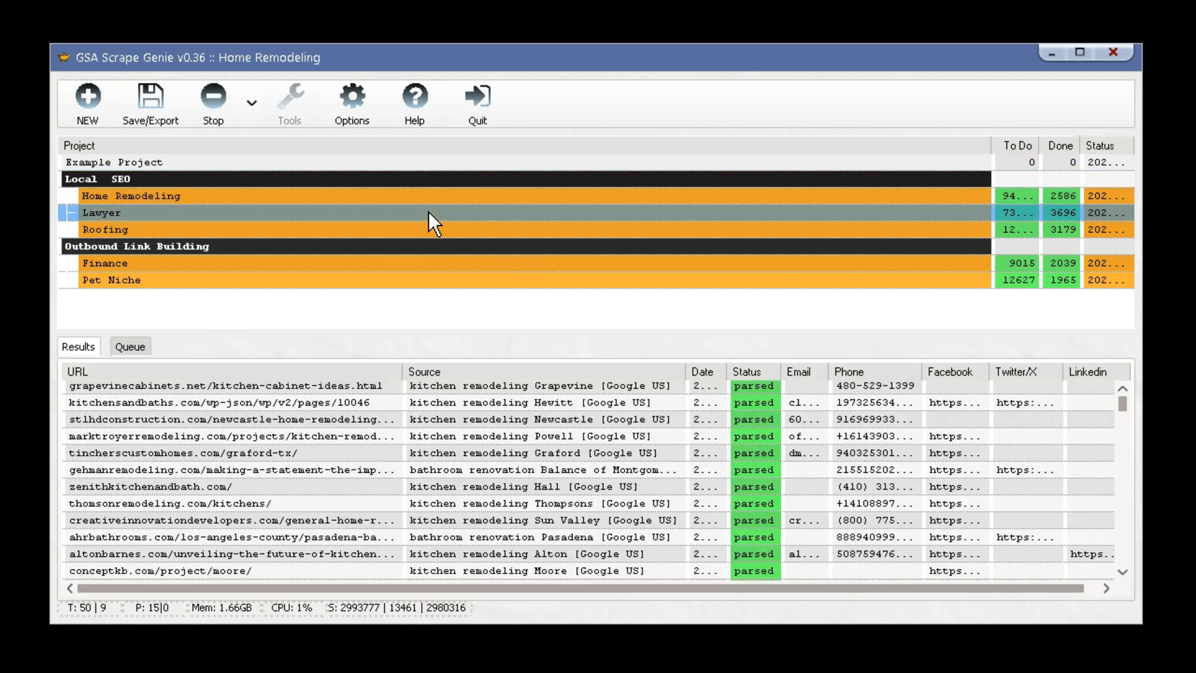
pyautogui.moveTo(1124, 406)
pyautogui.mouseDown()
pyautogui.moveTo(1122, 492)
pyautogui.moveTo(1124, 402)
pyautogui.mouseUp()
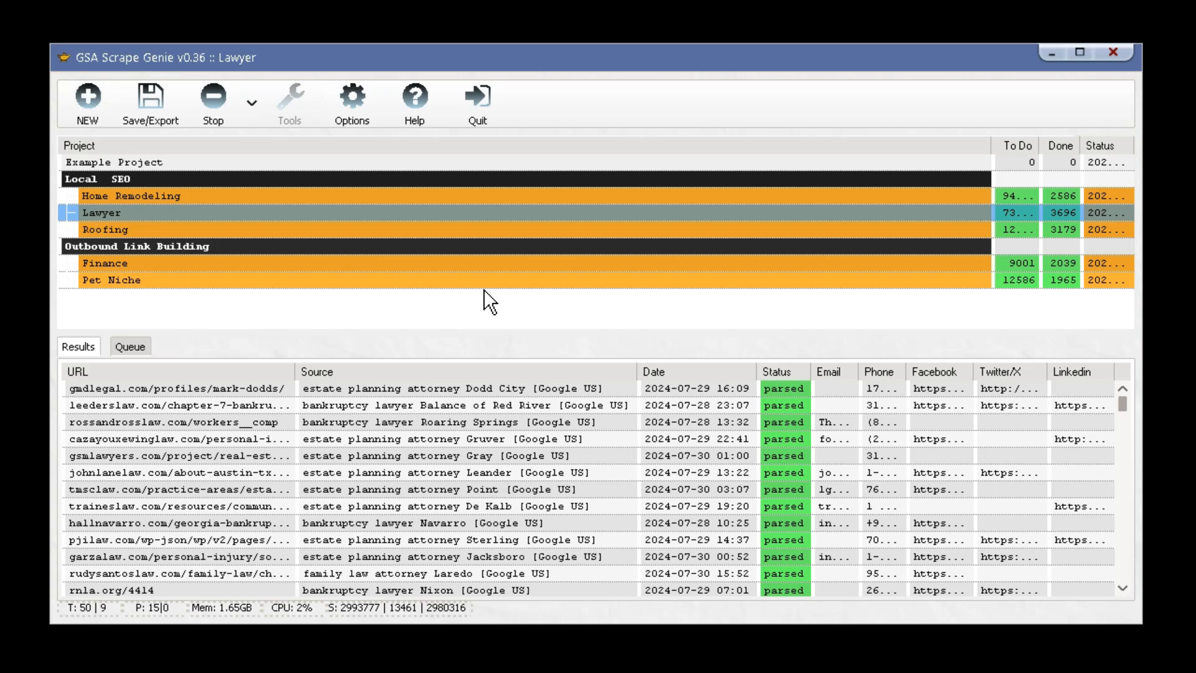
# Check the global Misc thread counts, keeping them at 50 and 3, and close Options.
pyautogui.click(357, 113)
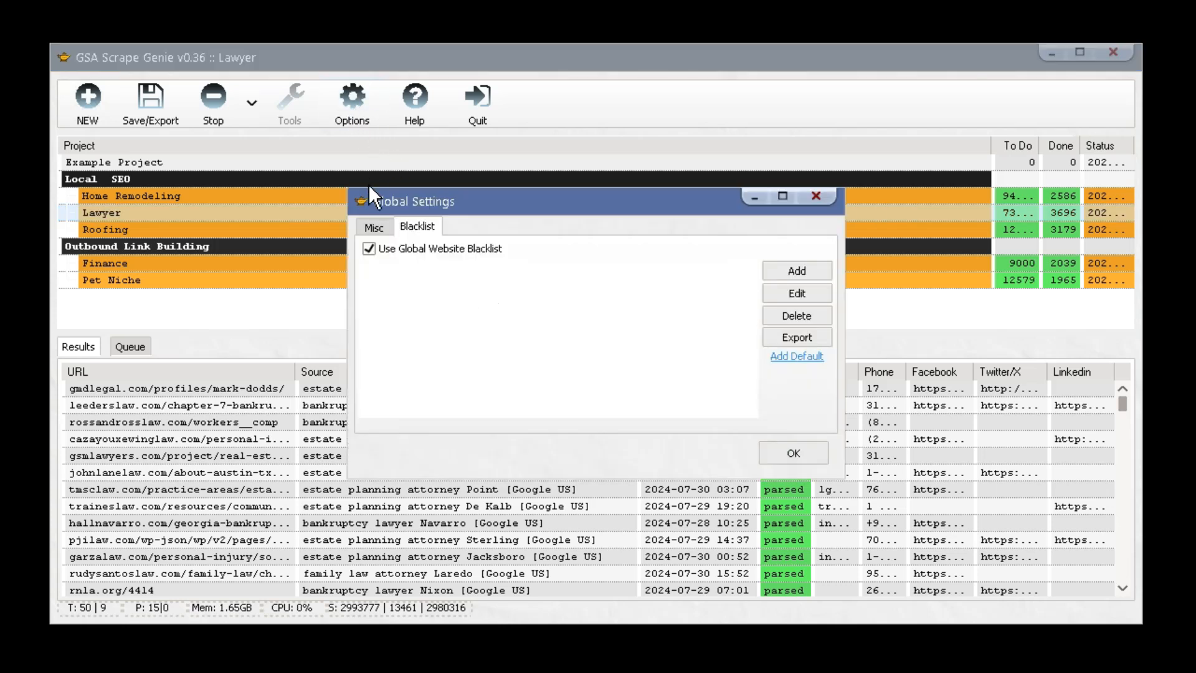
pyautogui.click(375, 228)
pyautogui.click(508, 270)
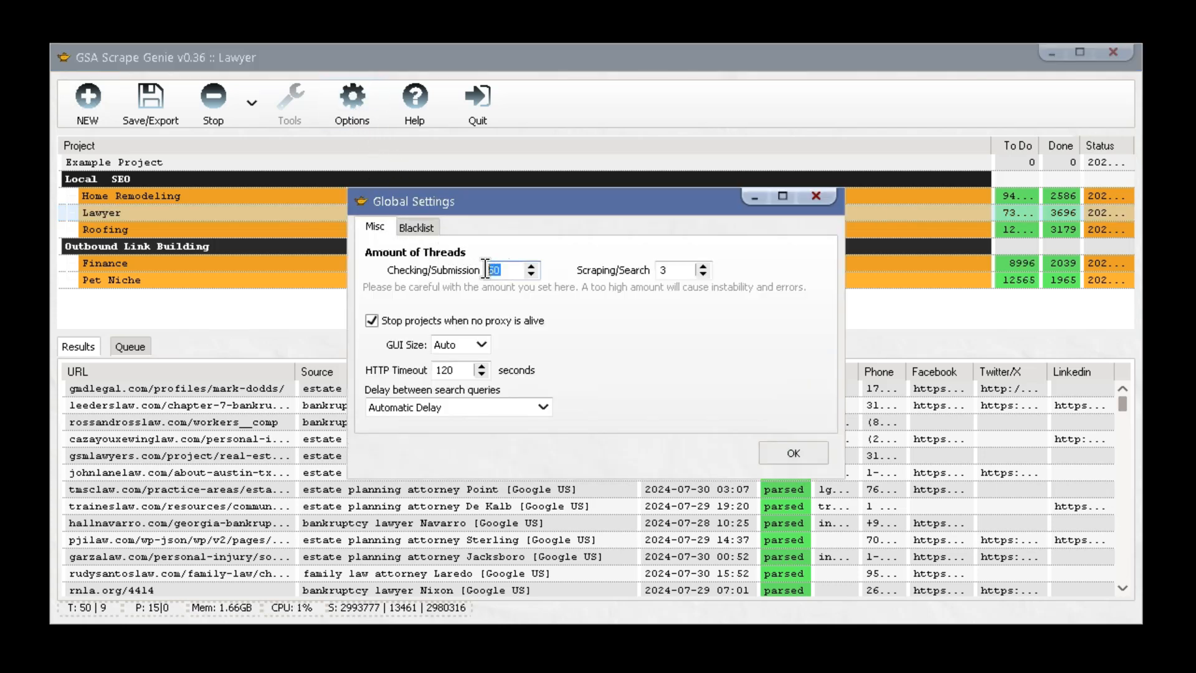
pyautogui.doubleClick(684, 271)
pyautogui.write('3')
pyautogui.click(811, 198)
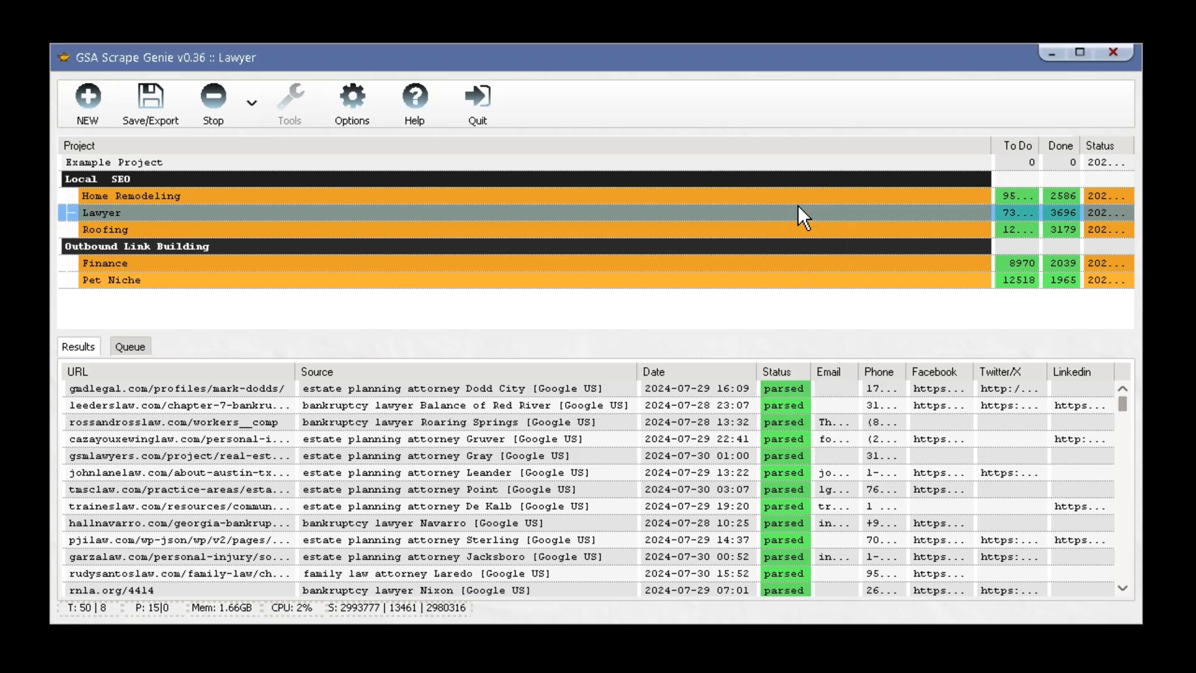
# View the Finance results and its actions menu, then open Home Remodeling.
pyautogui.click(388, 262)
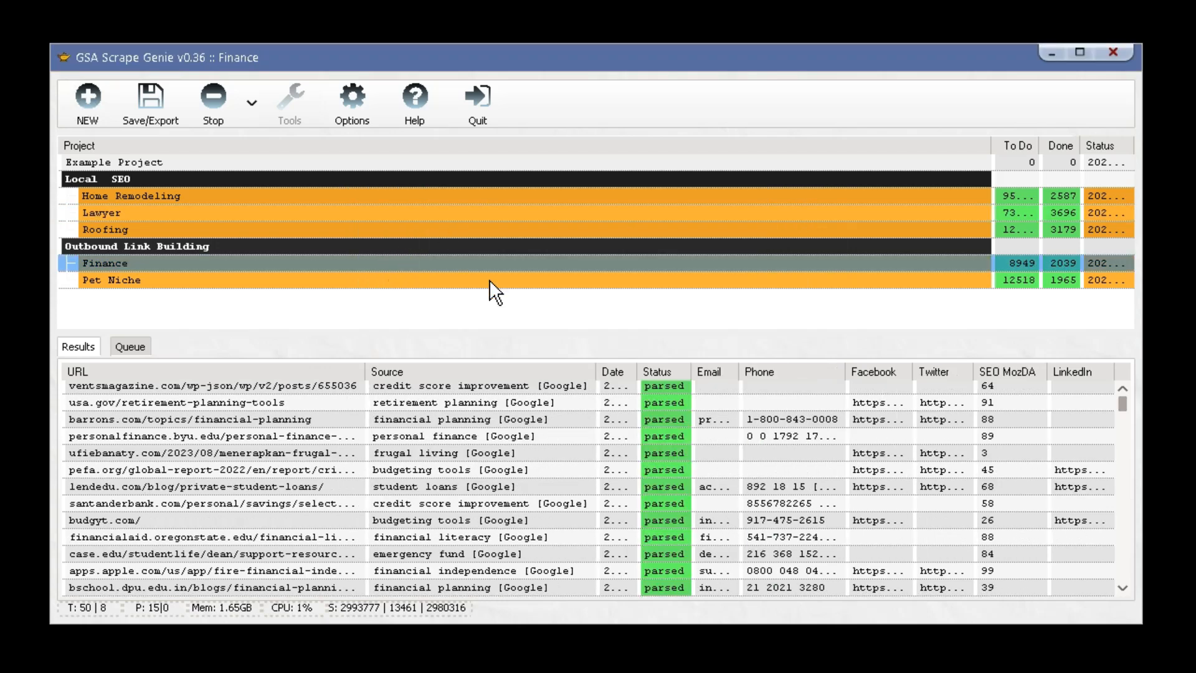
pyautogui.moveTo(1121, 406)
pyautogui.mouseDown()
pyautogui.moveTo(1126, 439)
pyautogui.moveTo(1123, 397)
pyautogui.mouseUp()
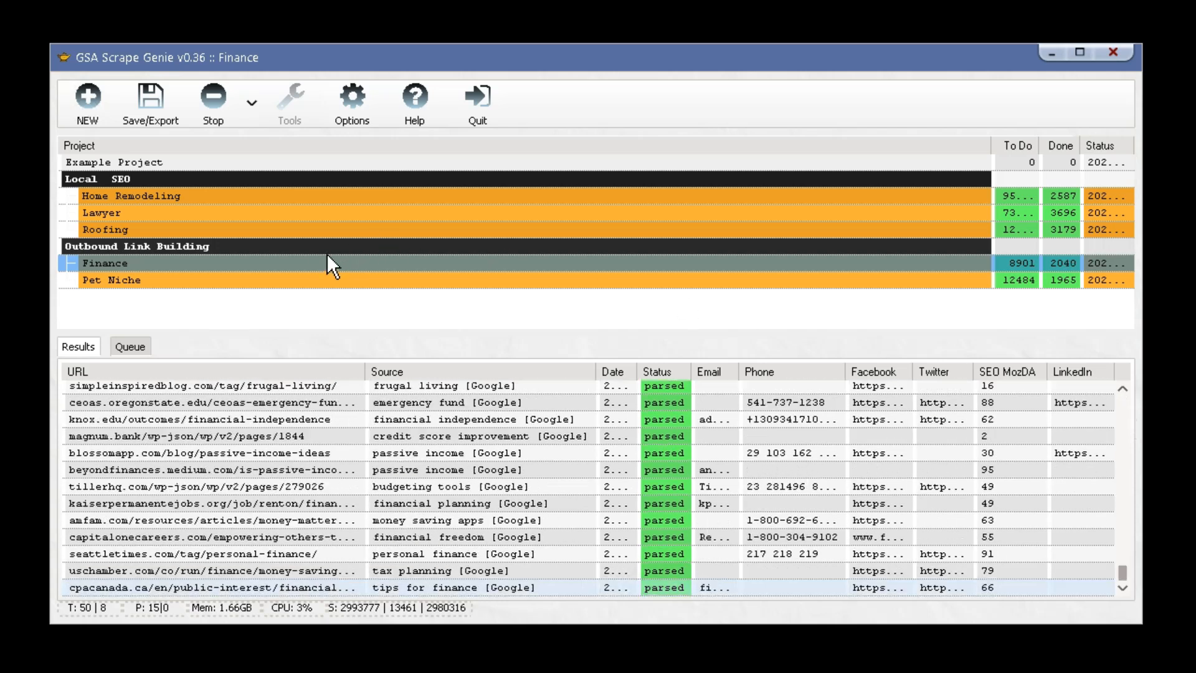
pyautogui.rightClick(310, 256)
pyautogui.moveTo(360, 394)
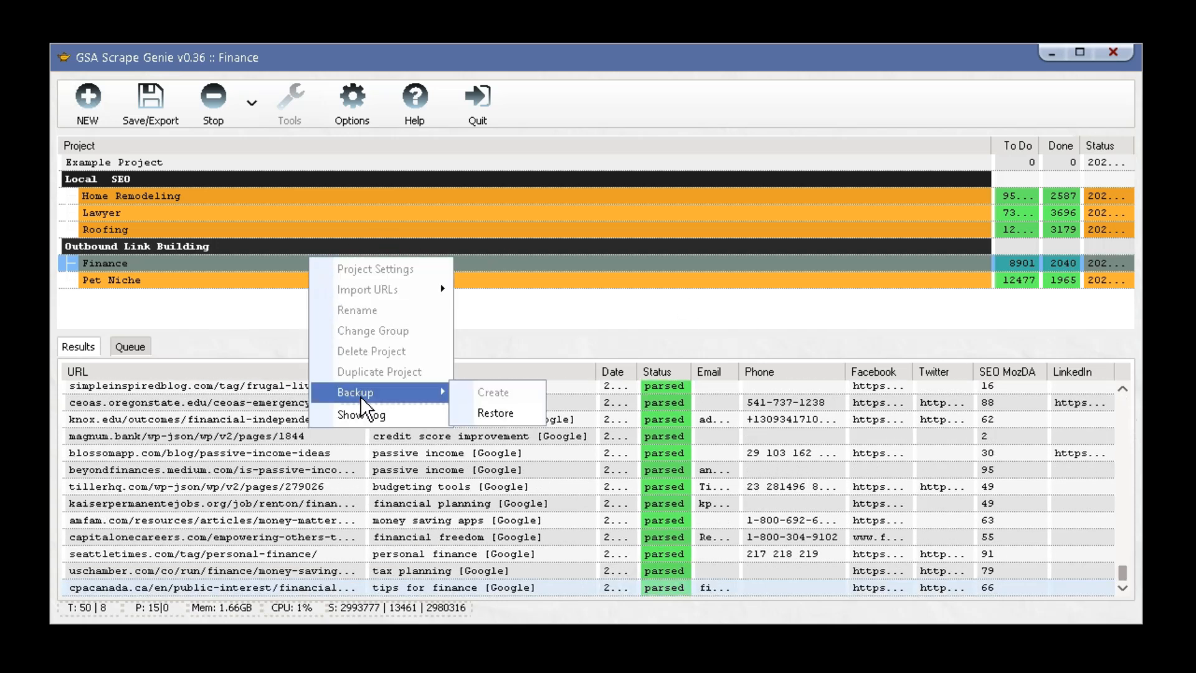
pyautogui.click(277, 315)
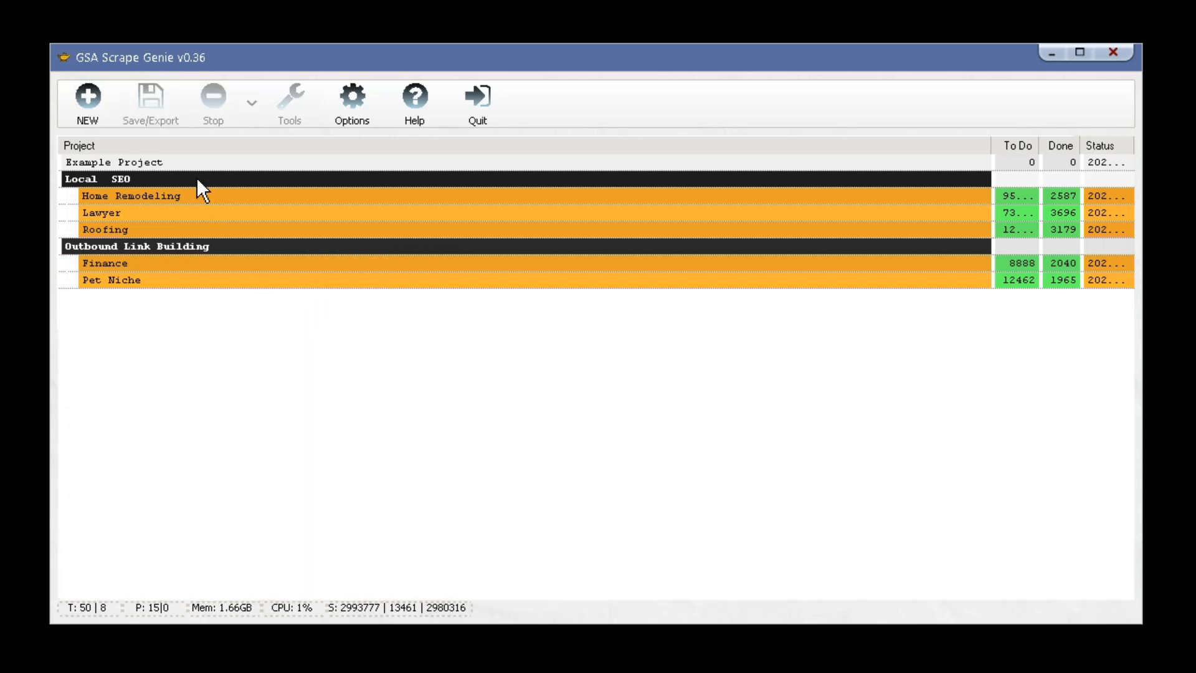
pyautogui.click(147, 194)
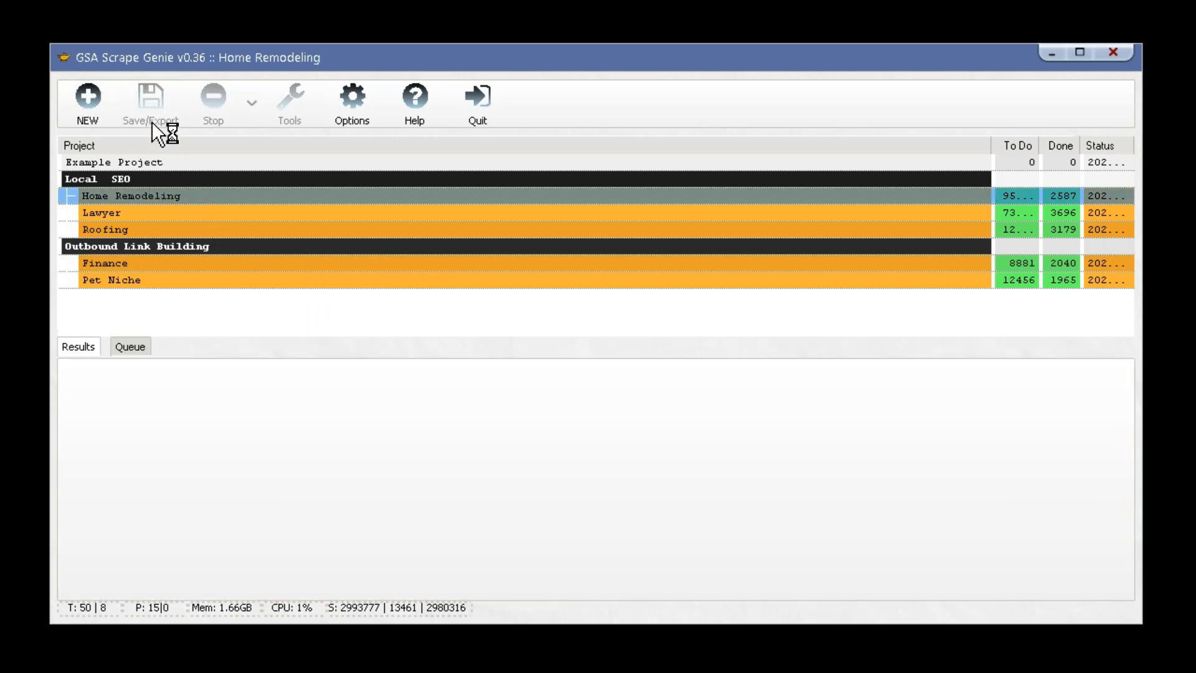
# Review the CSV export columns without exporting, check Help, then select the Finance project.
pyautogui.click(158, 124)
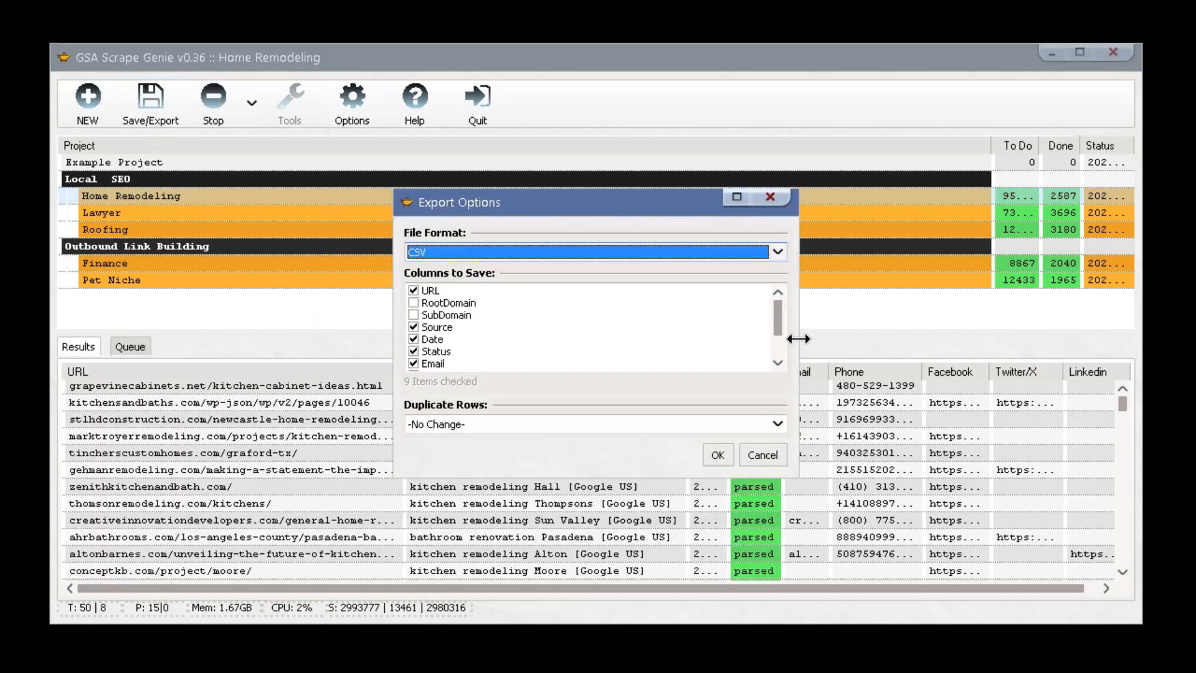
pyautogui.scroll(-2, 776, 328)
pyautogui.scroll(2, 777, 308)
pyautogui.click(768, 198)
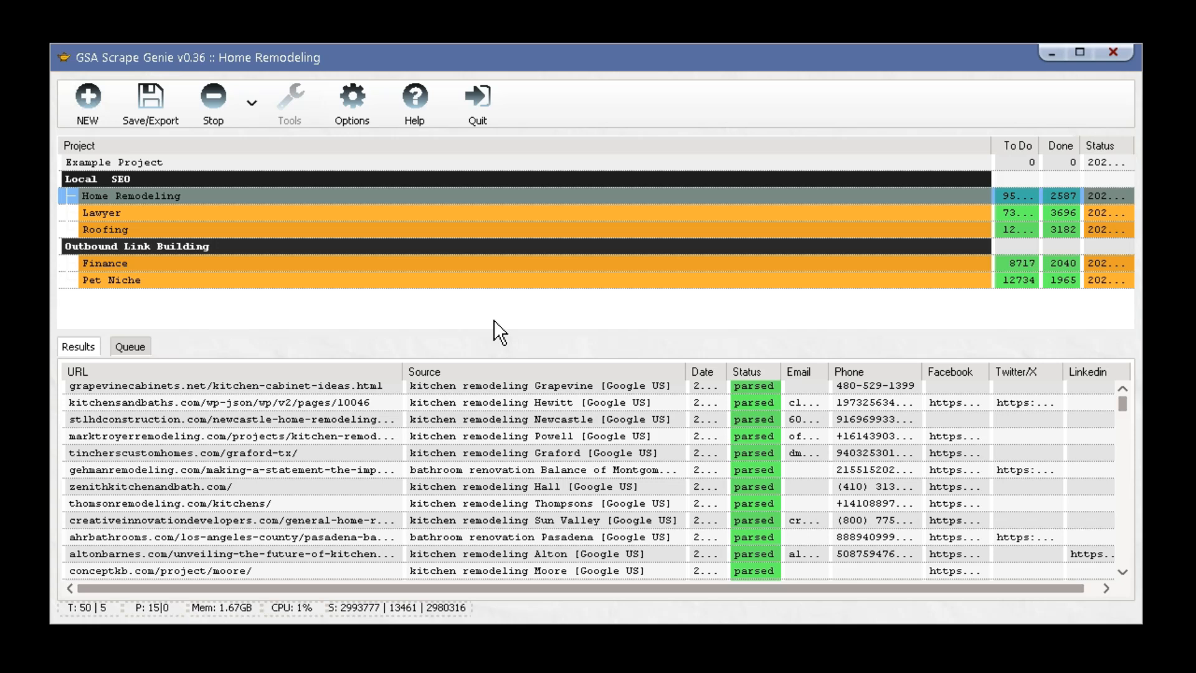
pyautogui.click(418, 124)
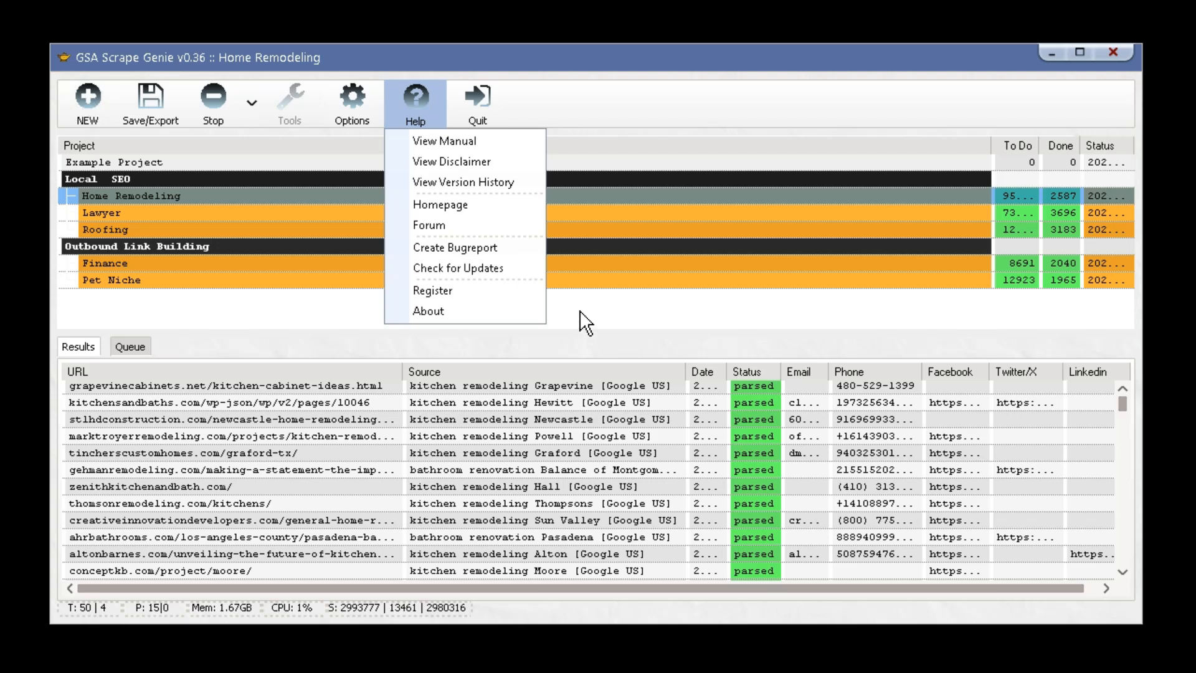
pyautogui.click(585, 262)
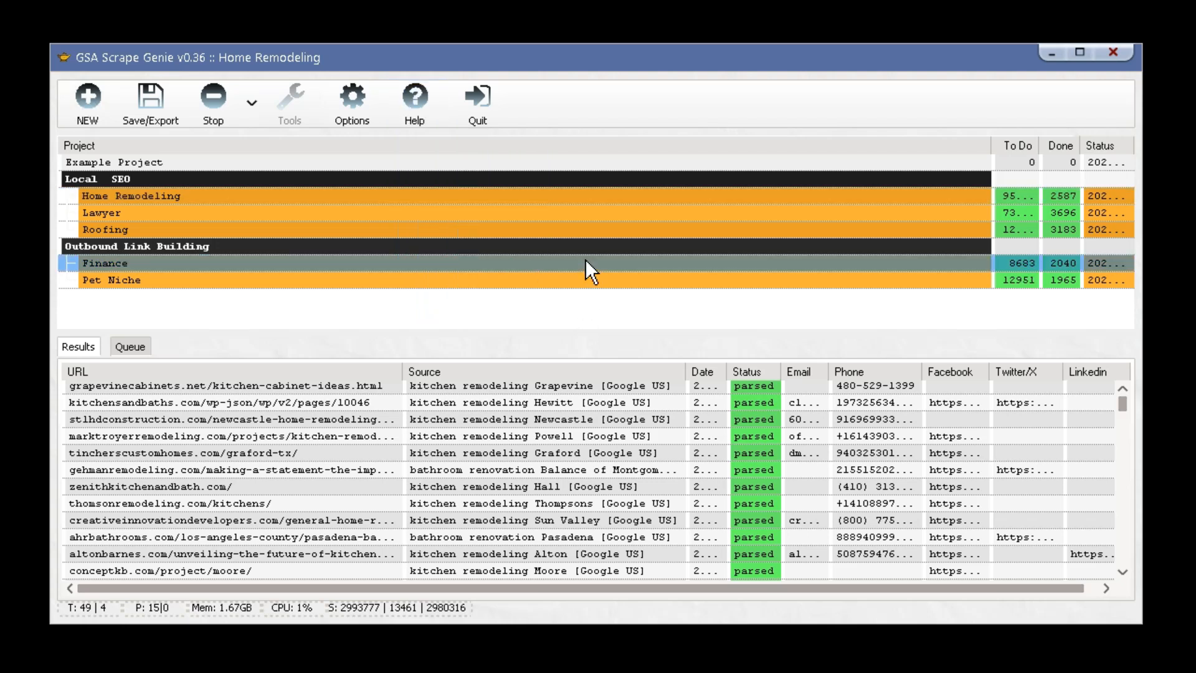